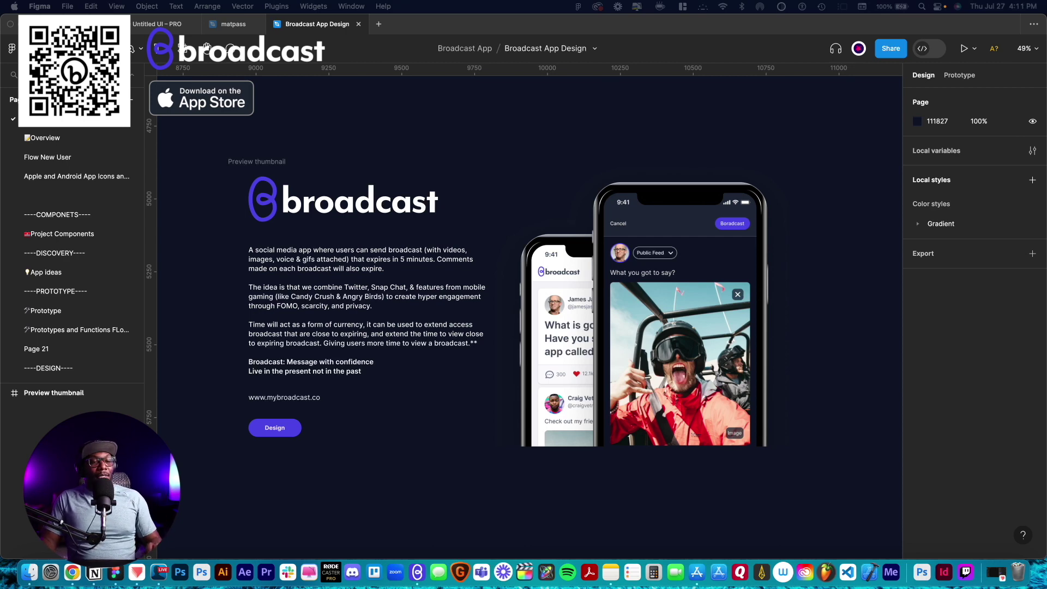
Open the dark Broadcast App Design page and select the first card of the Friend Broadcast Cards set
scroll(76, 255, down, 5)
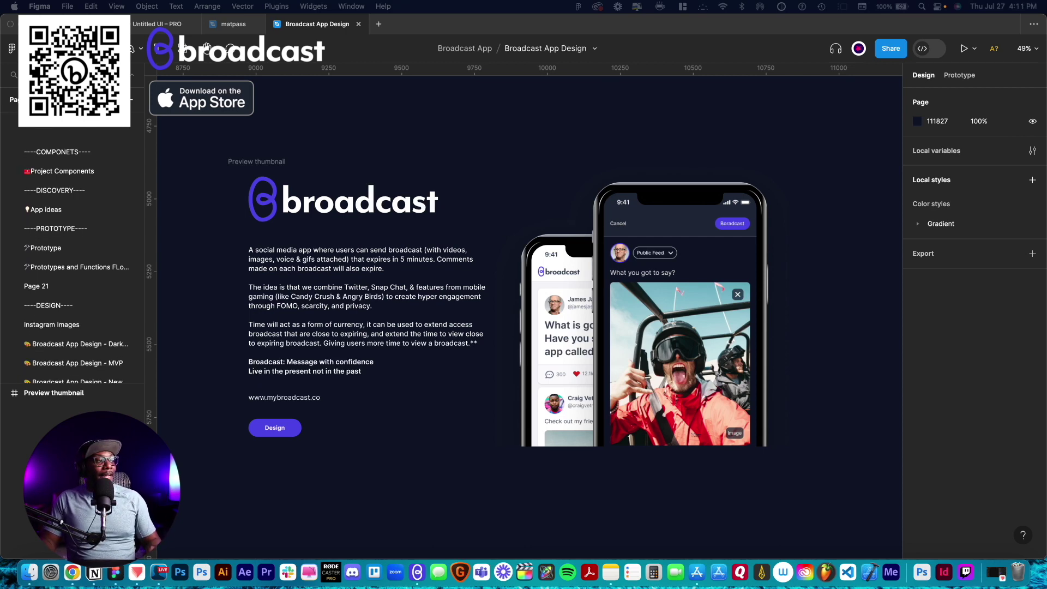
click(77, 300)
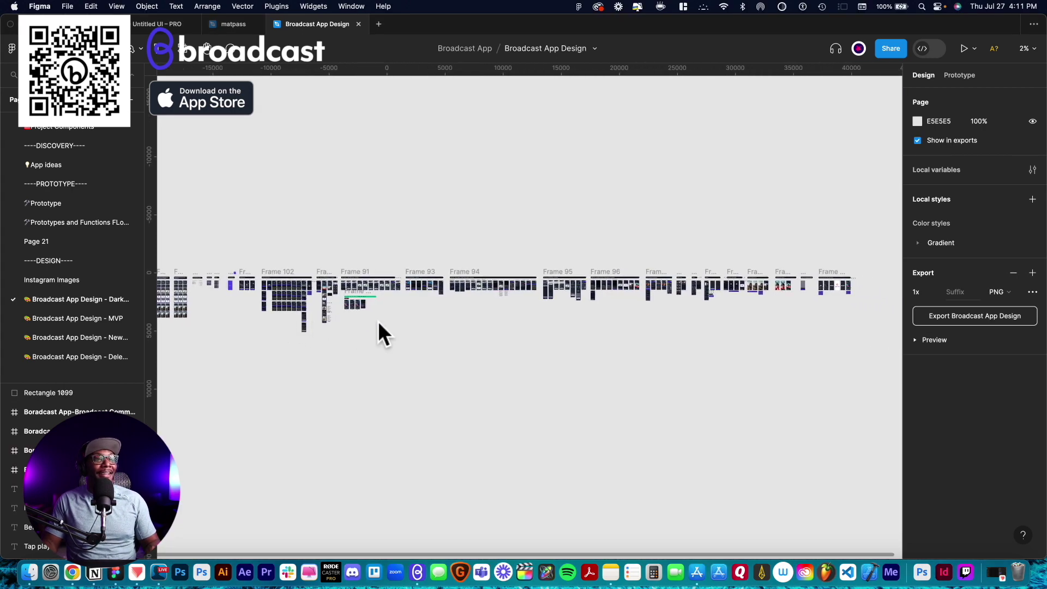
scroll(401, 317, left, 5)
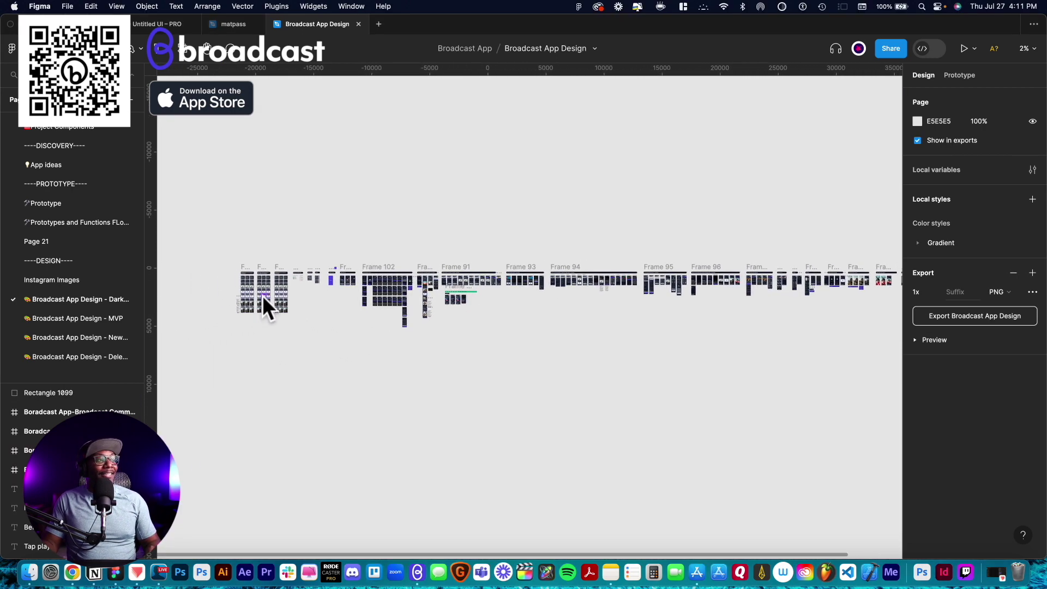
scroll(252, 299, up, 10)
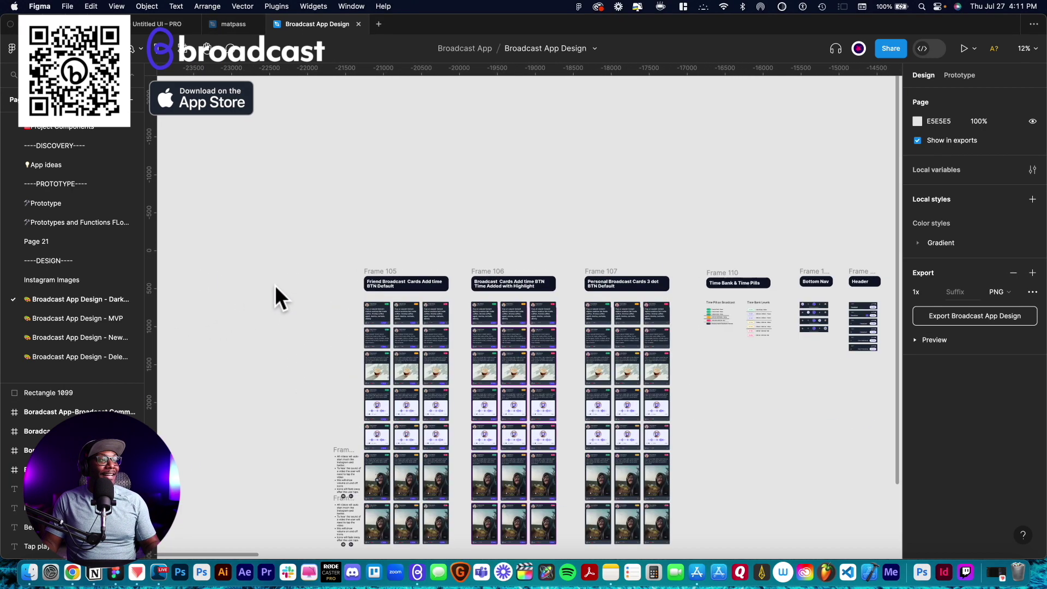
scroll(307, 299, down, 2)
scroll(337, 263, up, 2)
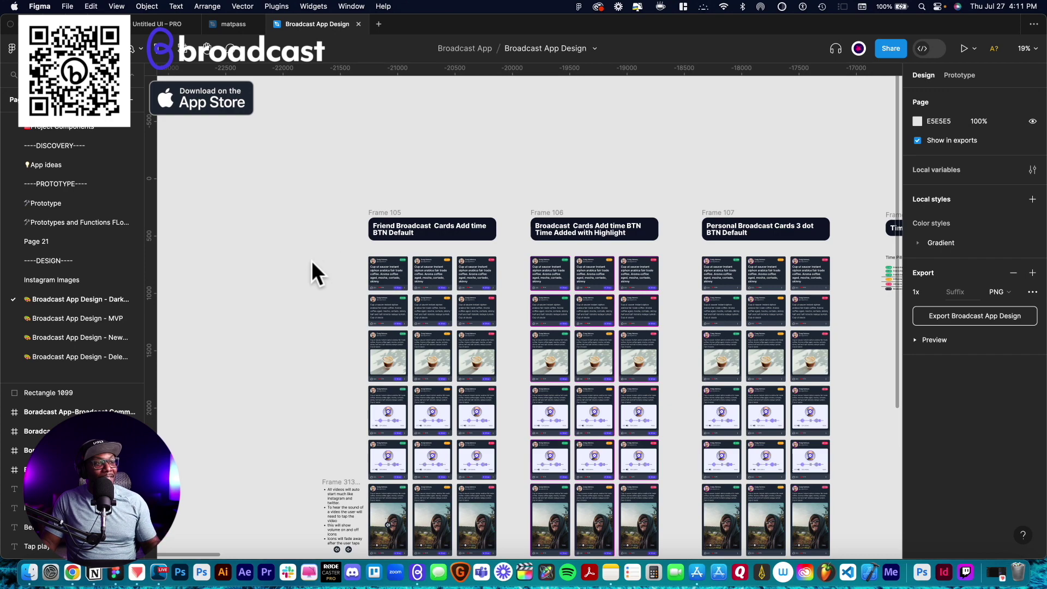
scroll(356, 309, up, 5)
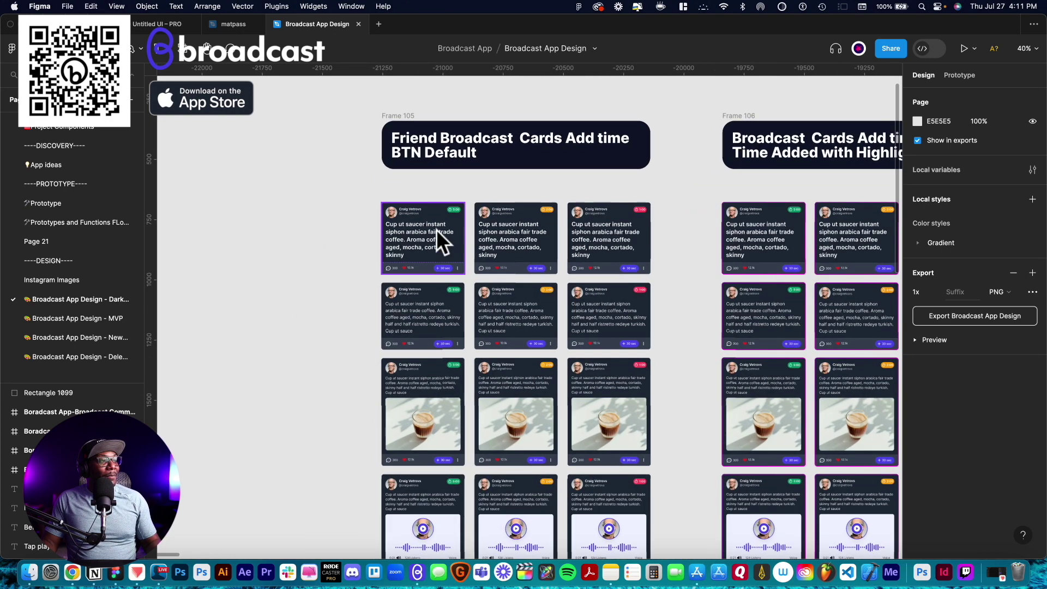
click(403, 234)
Examine the friend broadcast text cards, comparing their green, orange and red time pills and the add-time buttons
scroll(419, 256, up, 5)
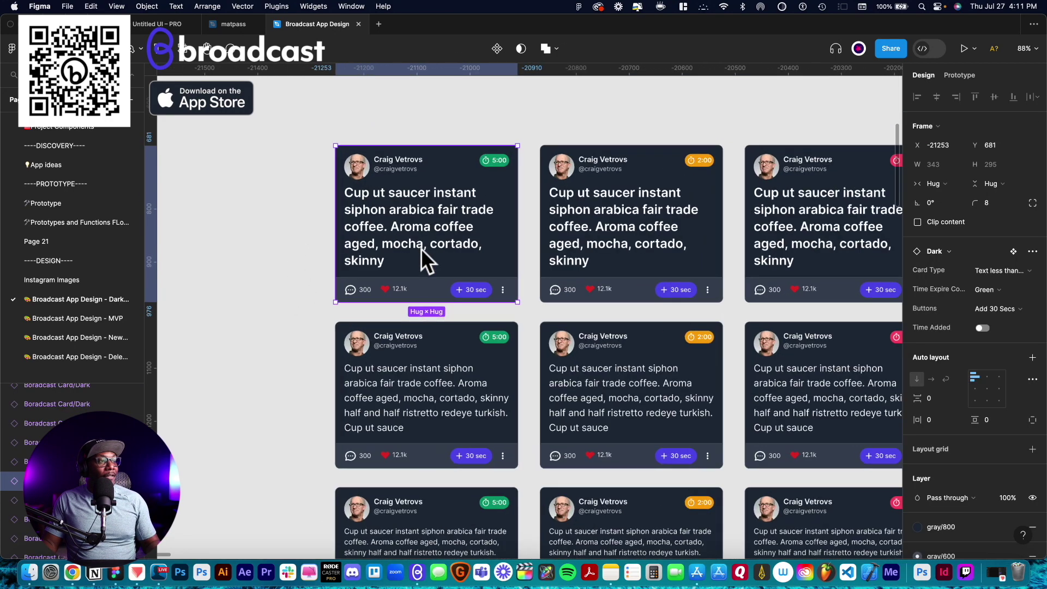
scroll(414, 273, up, 3)
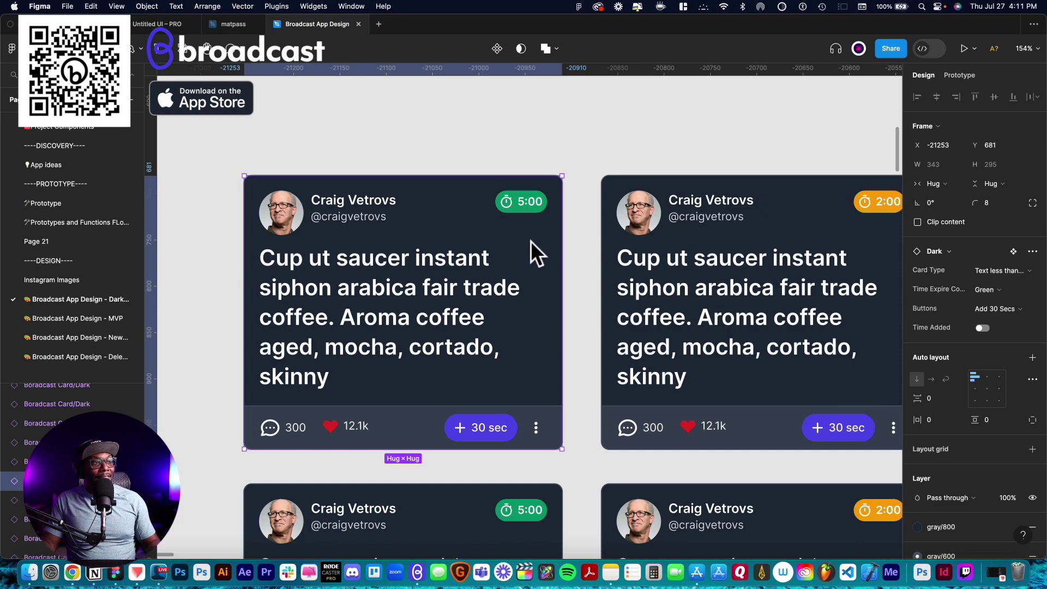
scroll(535, 205, right, 5)
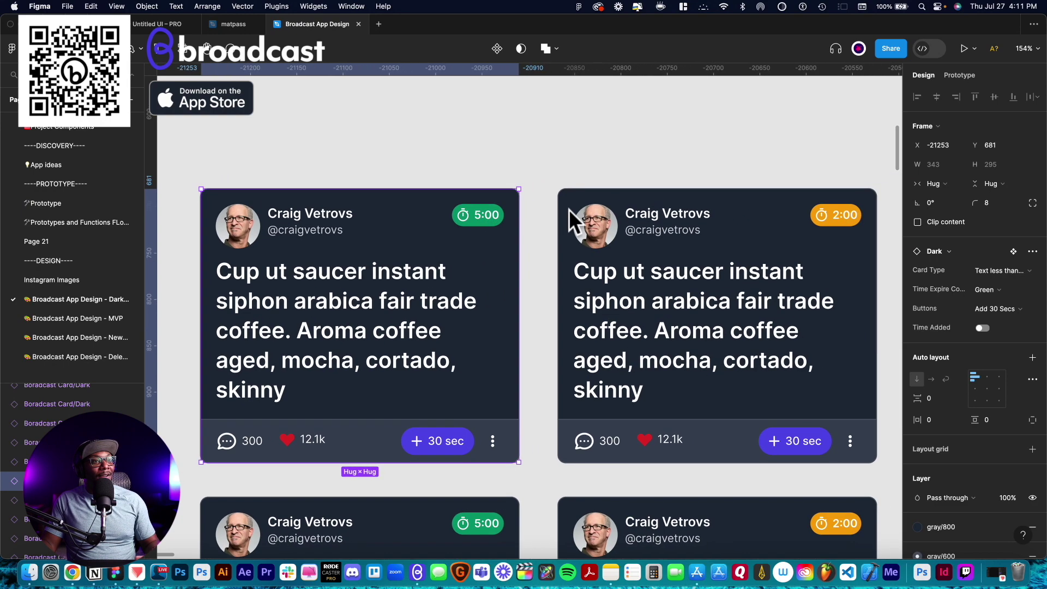
scroll(615, 228, right, 15)
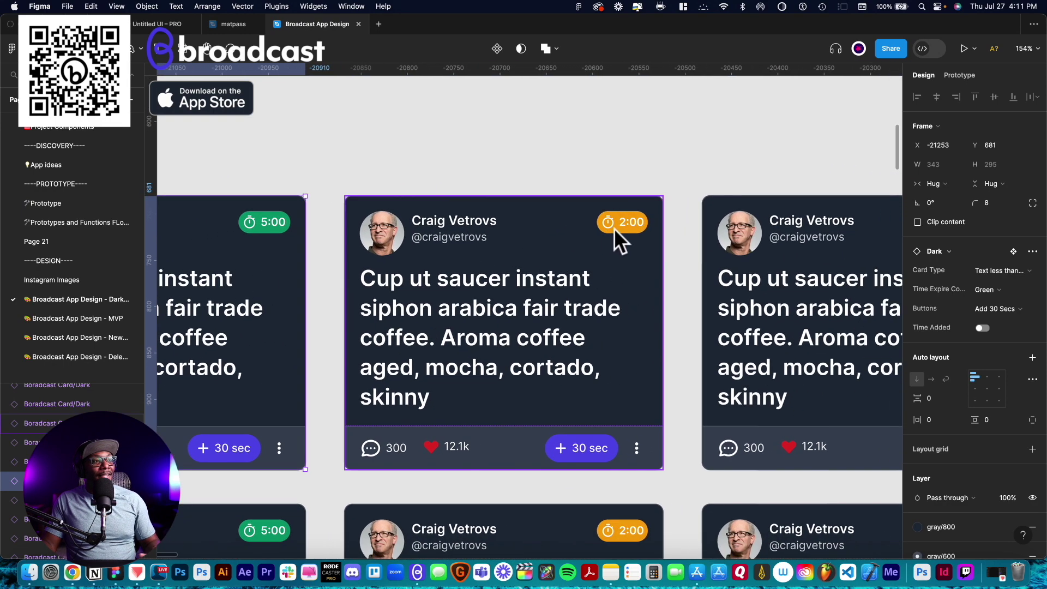
scroll(614, 229, right, 4)
scroll(614, 229, down, 2)
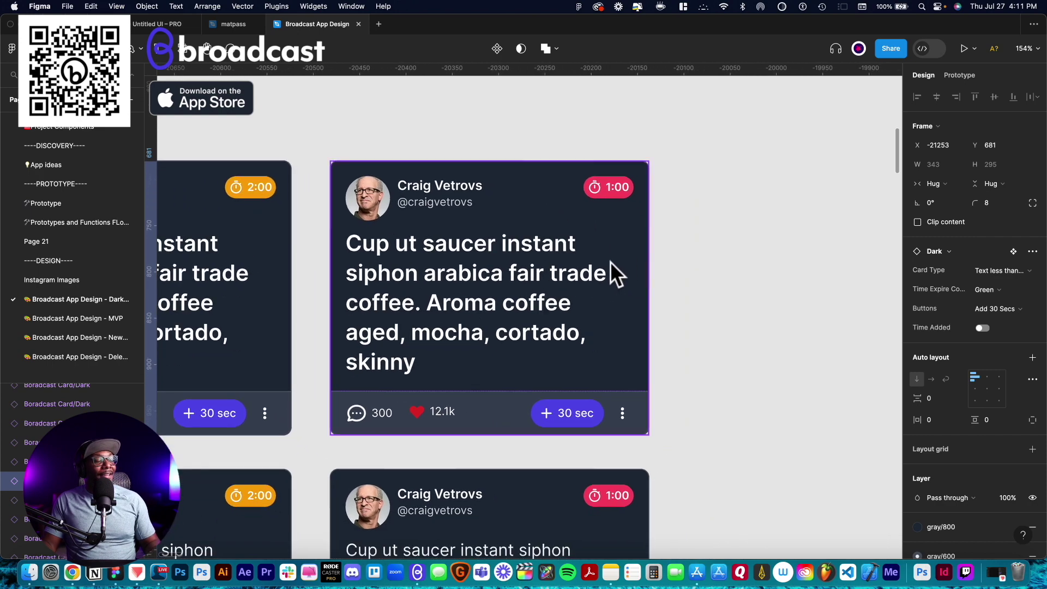
scroll(566, 302, left, 19)
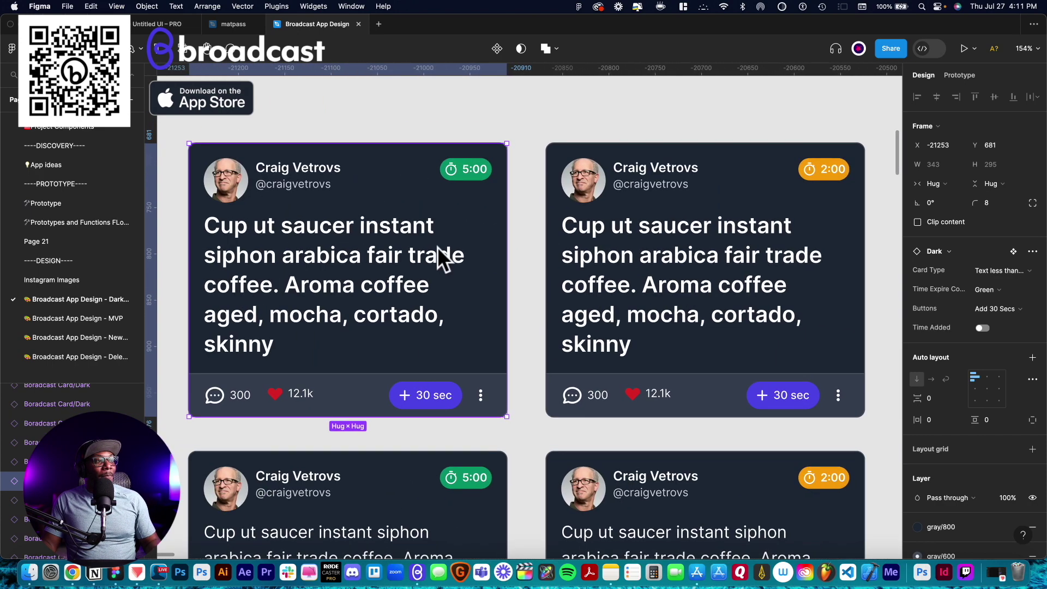
scroll(659, 234, right, 11)
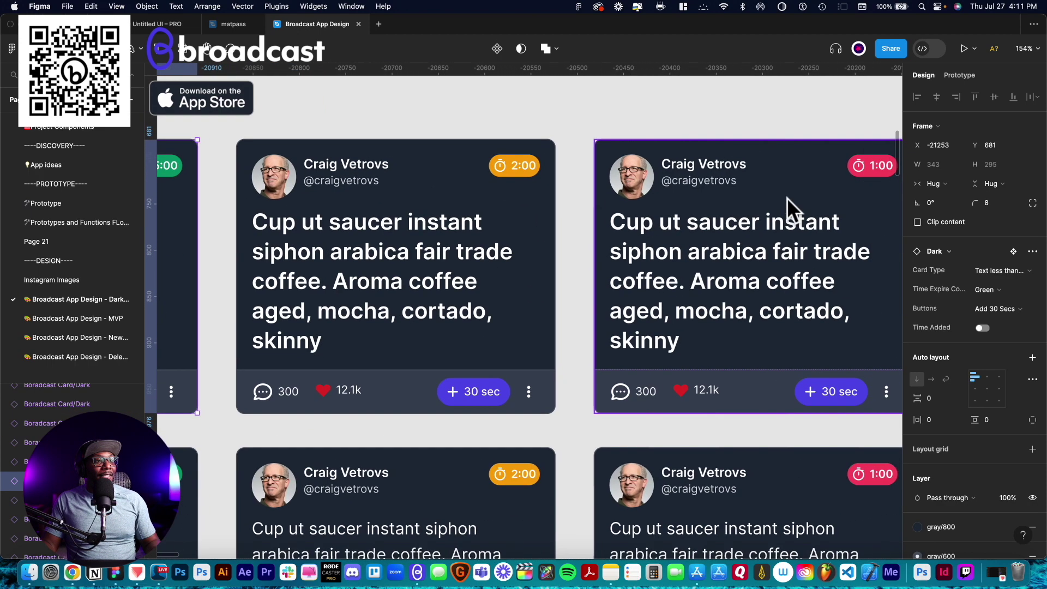
scroll(510, 301, down, 3)
scroll(510, 300, left, 1)
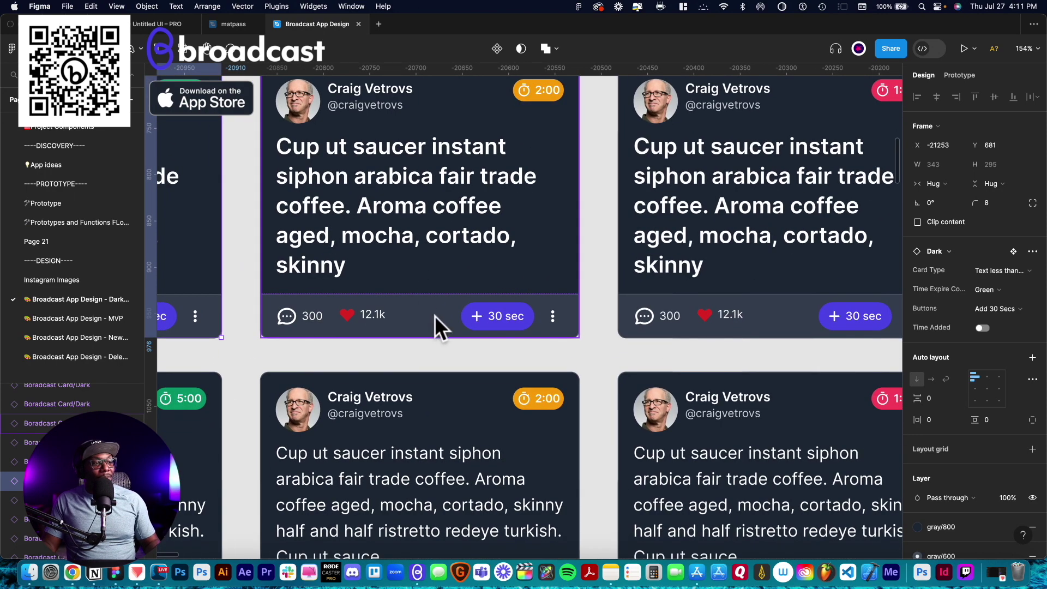
scroll(453, 339, down, 5)
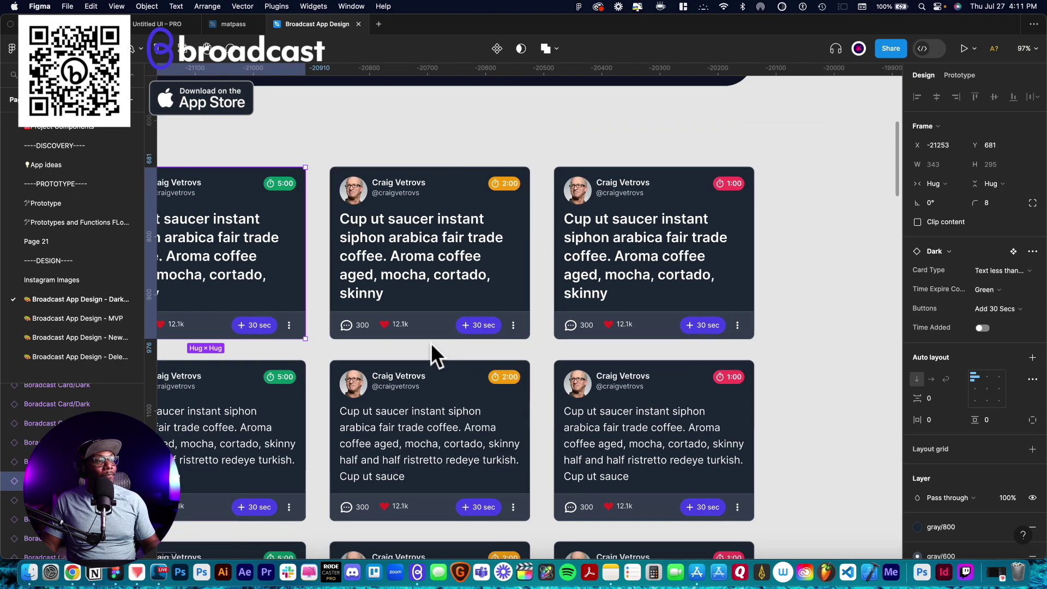
scroll(533, 281, up, 3)
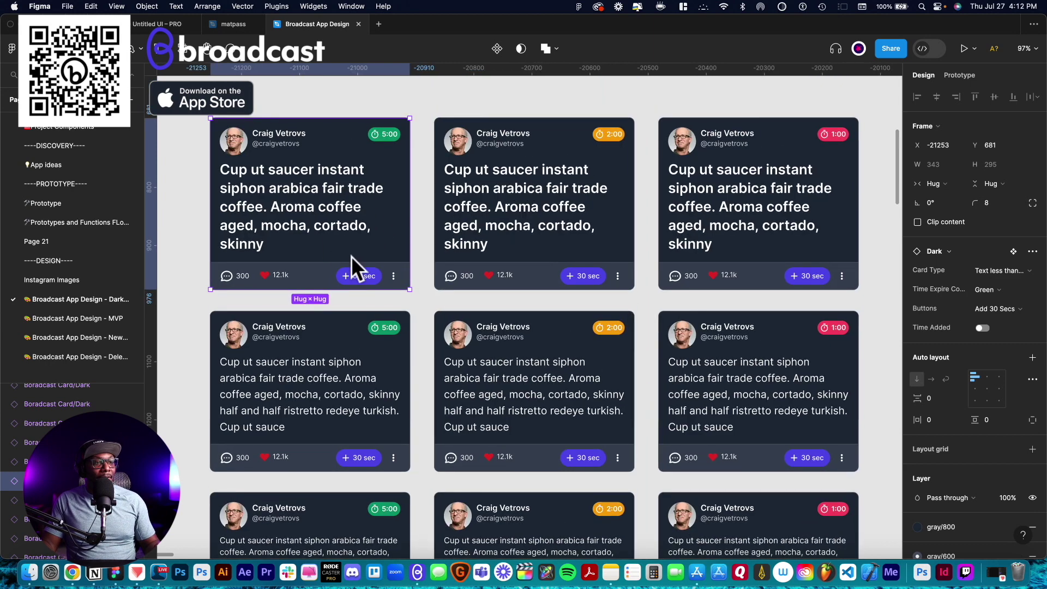
Examine the highlighted outlines on the Broadcast Cards set for added time
scroll(479, 258, down, 5)
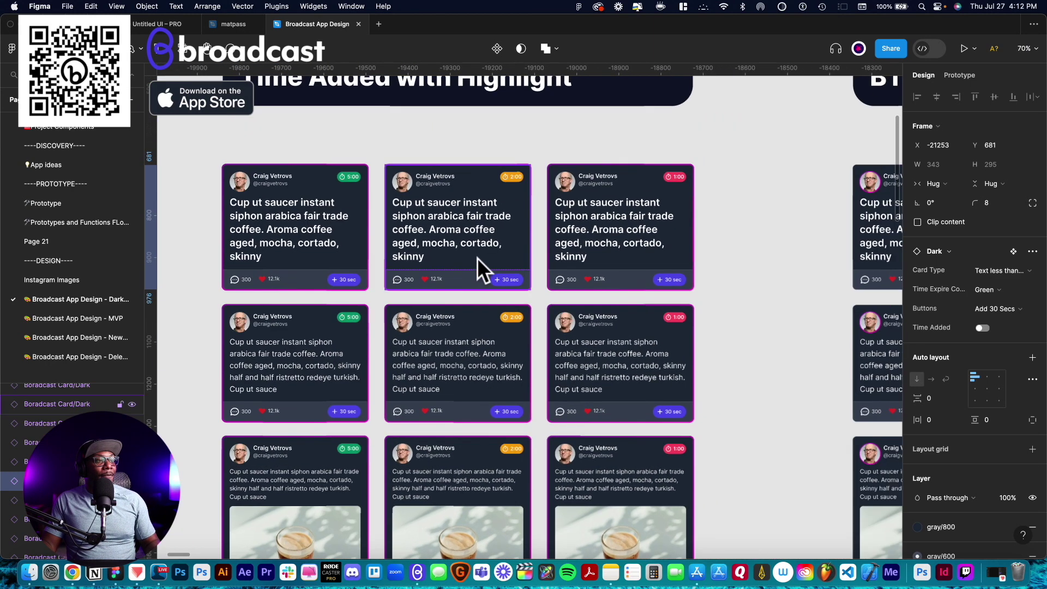
scroll(294, 313, up, 6)
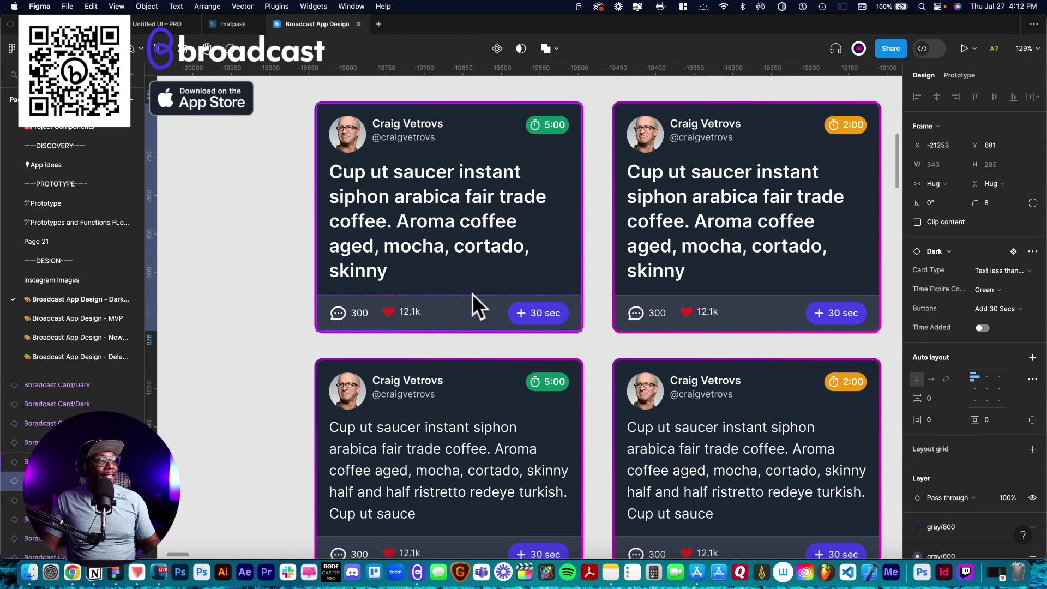
scroll(407, 238, up, 3)
scroll(467, 280, right, 5)
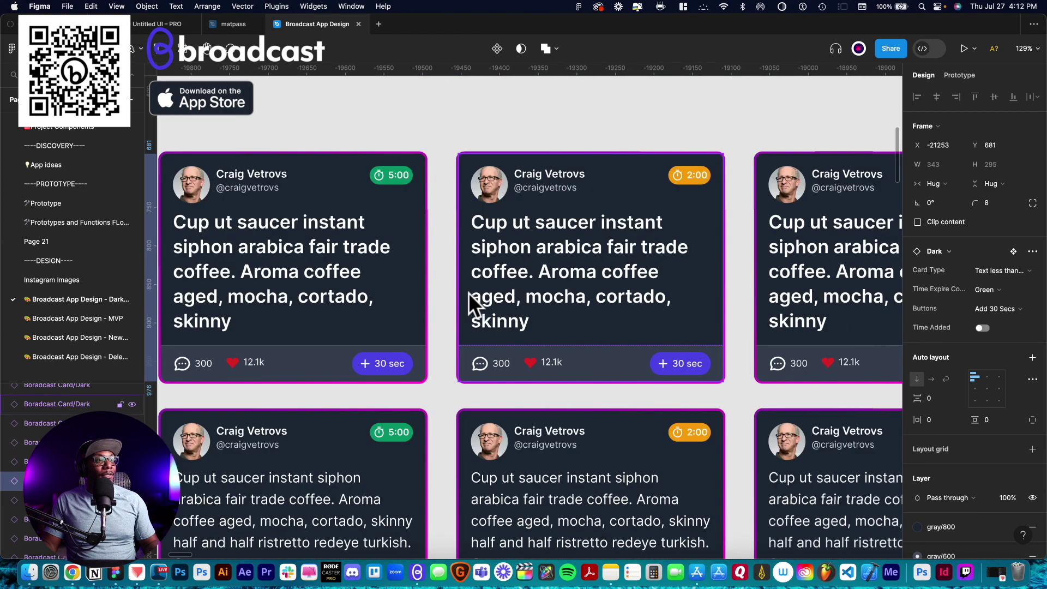
Examine the Personal Broadcast Cards set, checking the three-dot button and footer on its short-text cards
scroll(473, 292, down, 4)
scroll(475, 290, up, 2)
scroll(472, 292, right, 3)
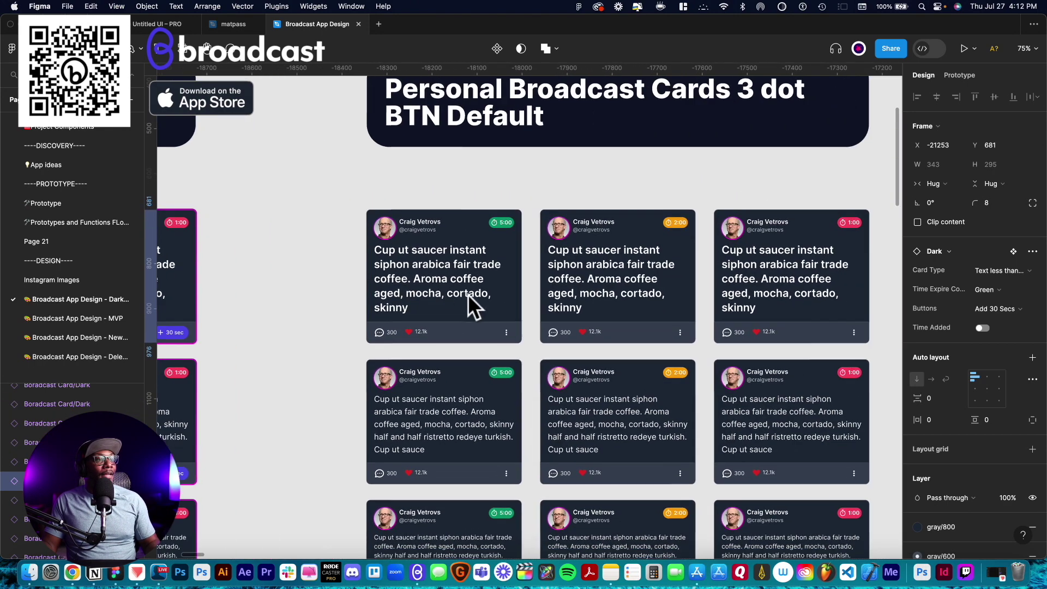
scroll(468, 302, up, 3)
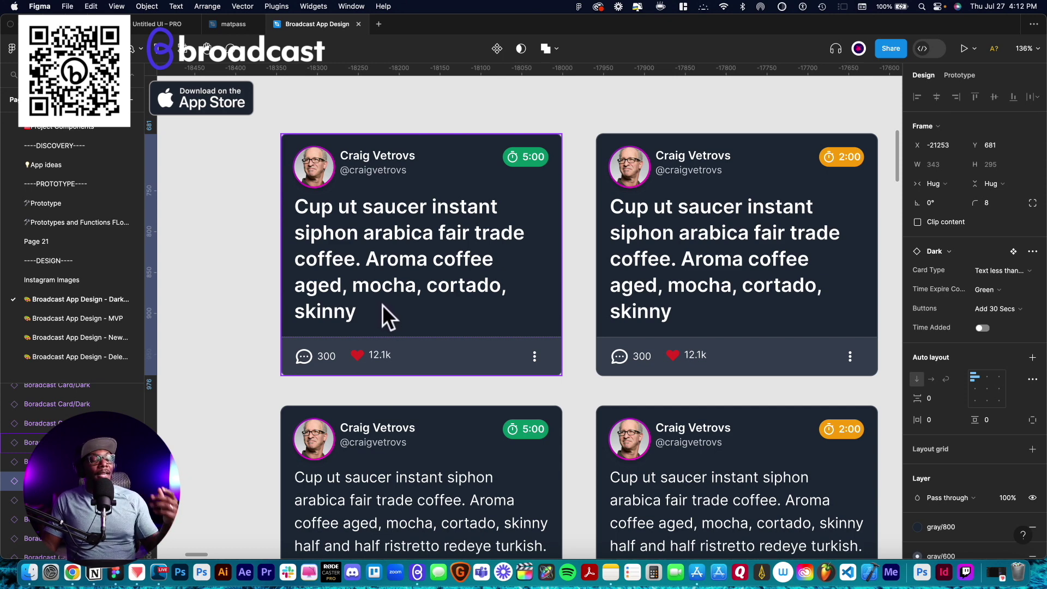
scroll(384, 311, down, 5)
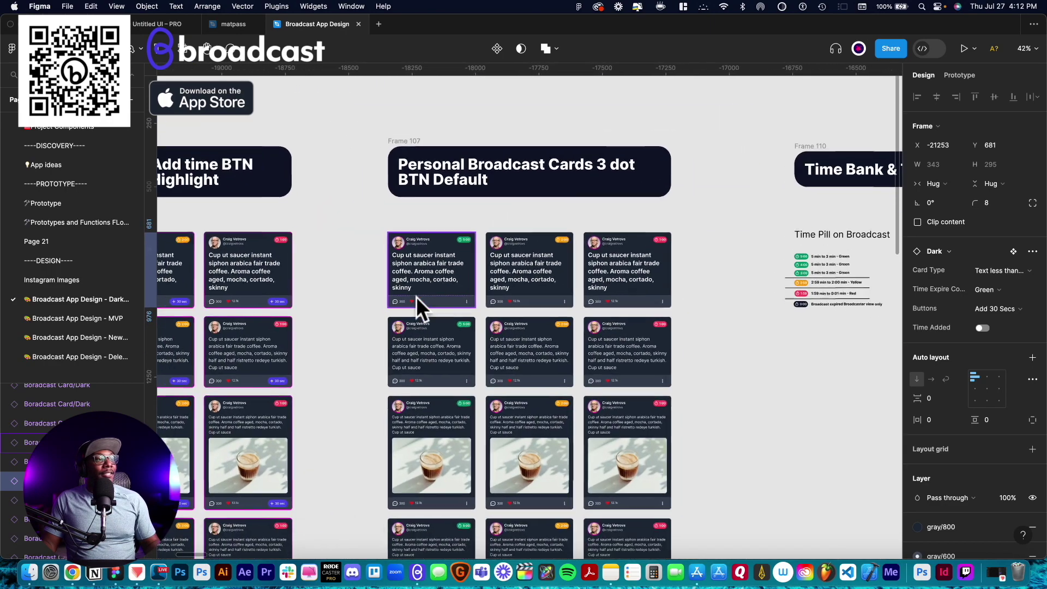
scroll(430, 278, up, 5)
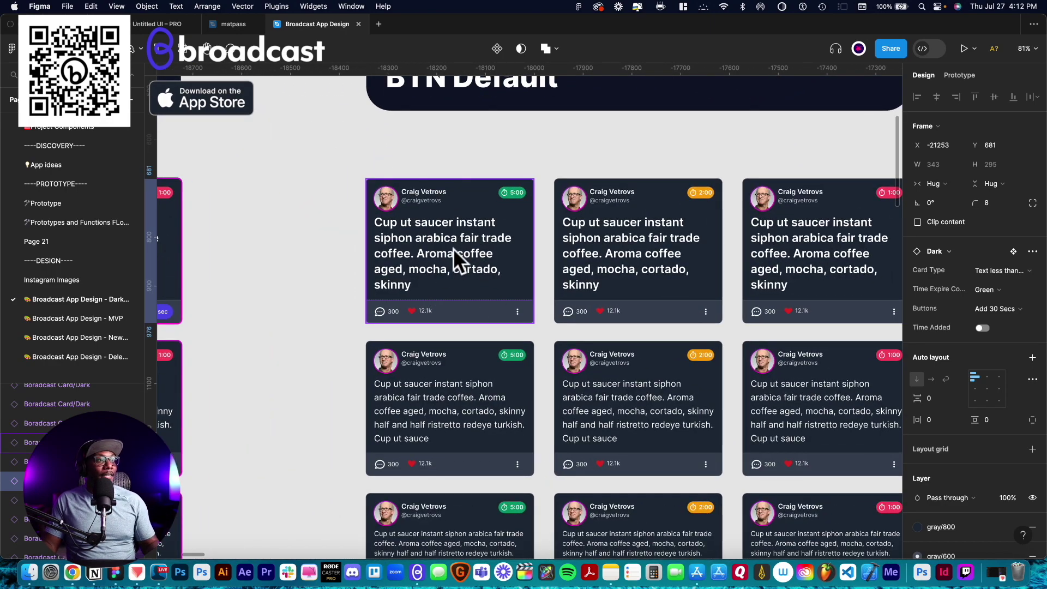
scroll(508, 253, right, 2)
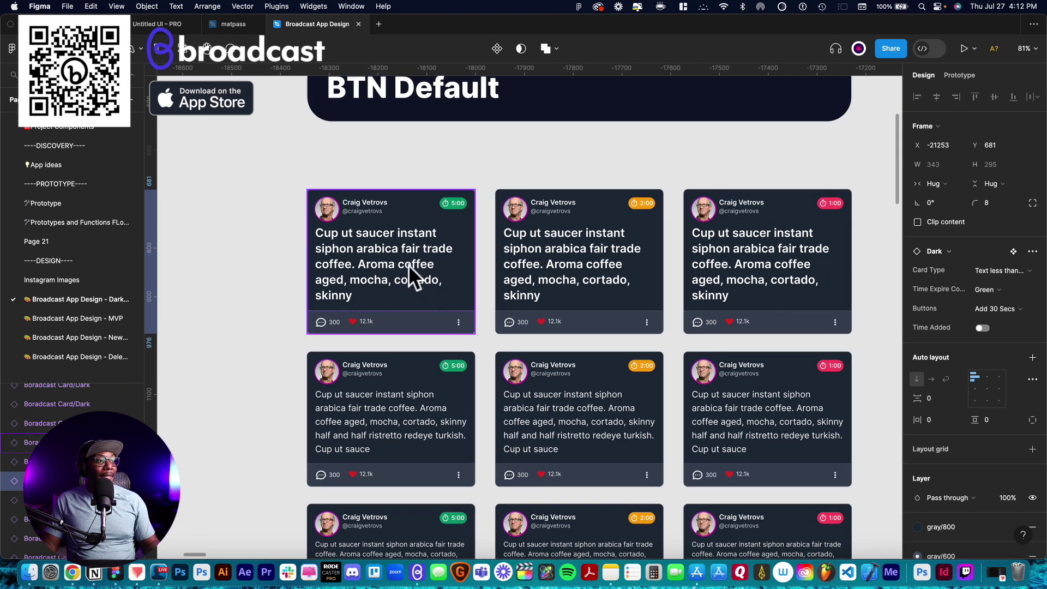
scroll(374, 252, left, 1)
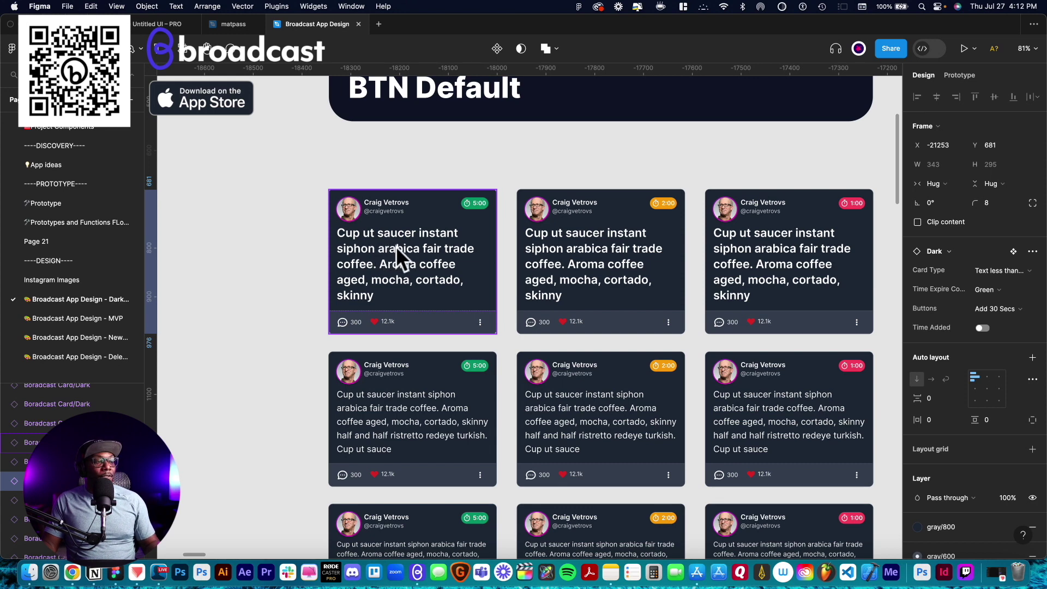
Review the personal card variants in order: long text, image, voice with and without text, and video with and without text
scroll(398, 250, down, 5)
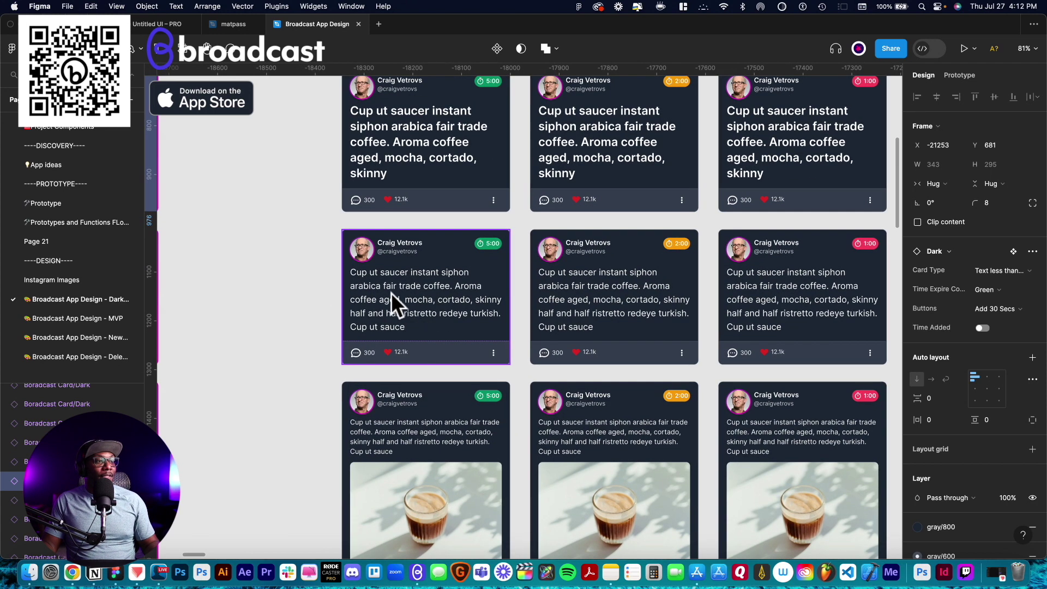
scroll(458, 295, down, 8)
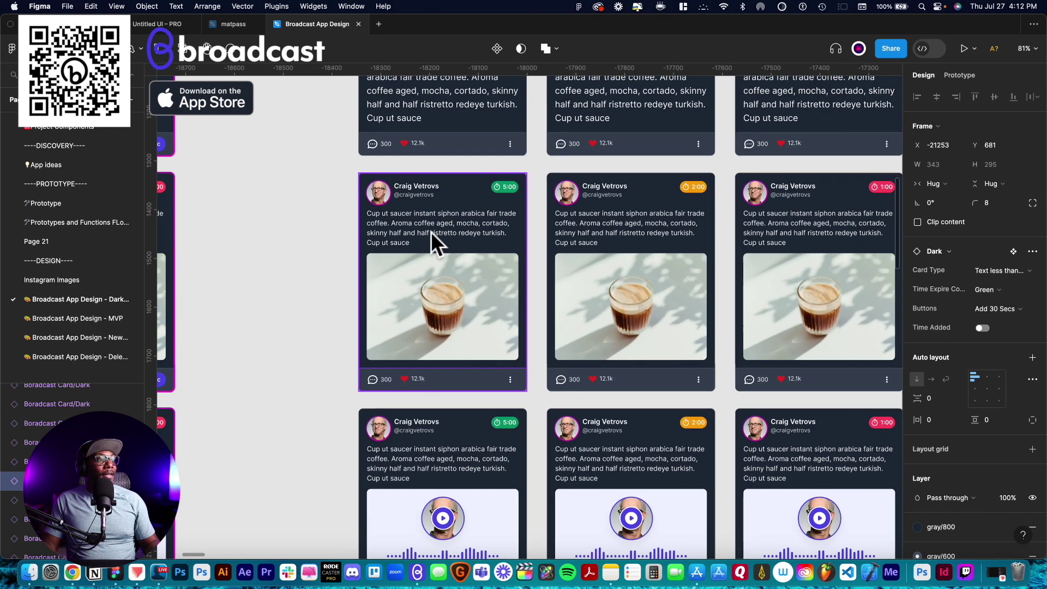
scroll(441, 284, down, 9)
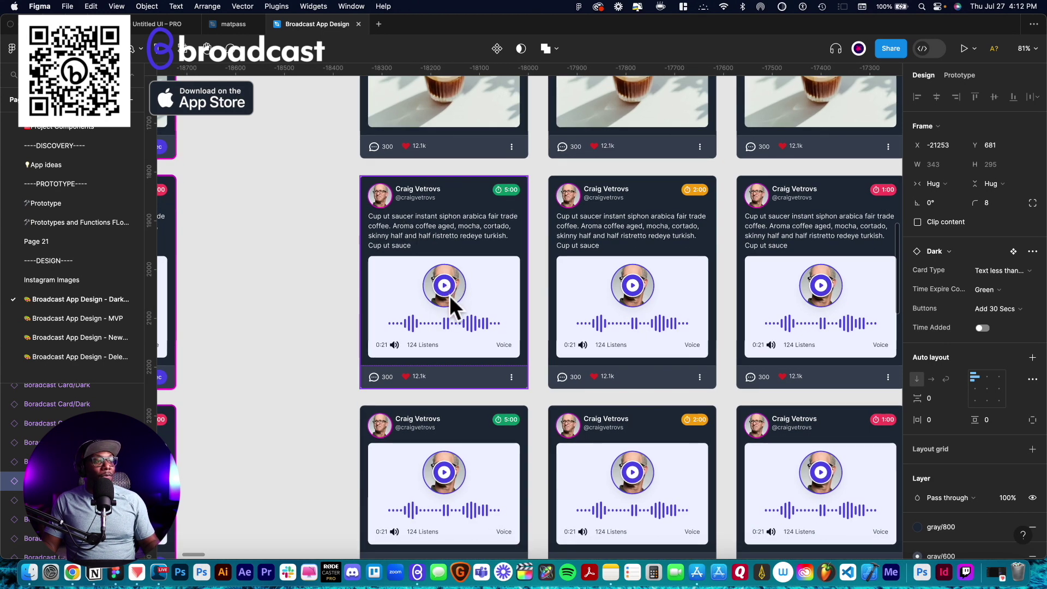
scroll(449, 295, down, 9)
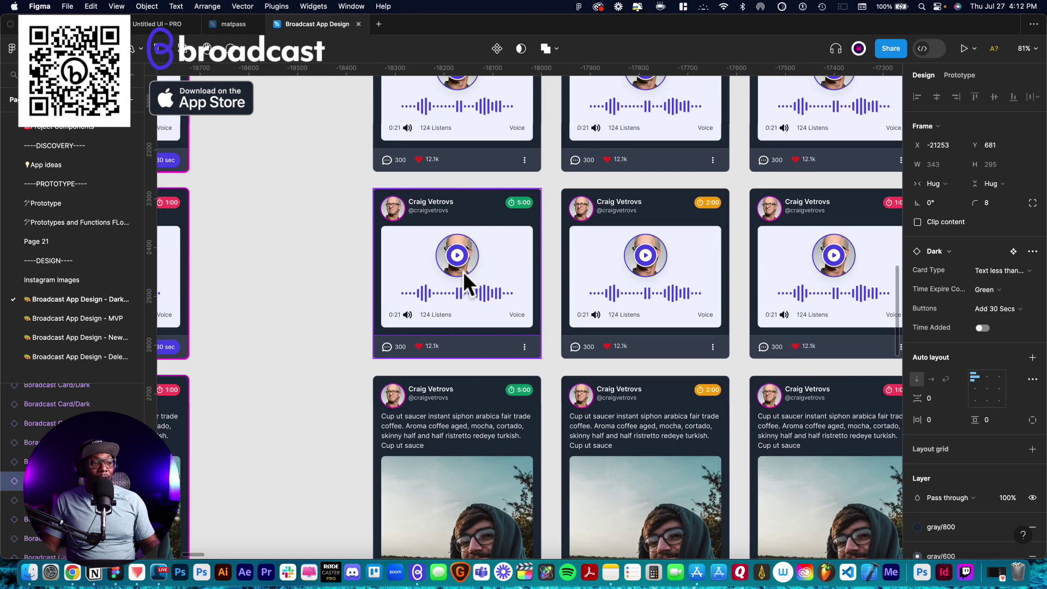
scroll(455, 292, down, 9)
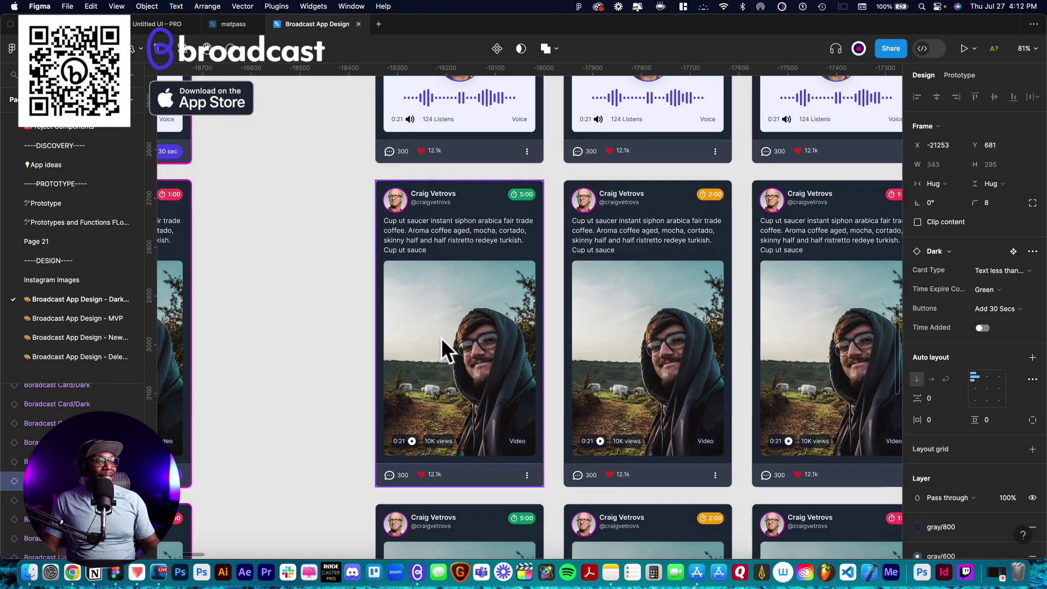
scroll(441, 338, down, 11)
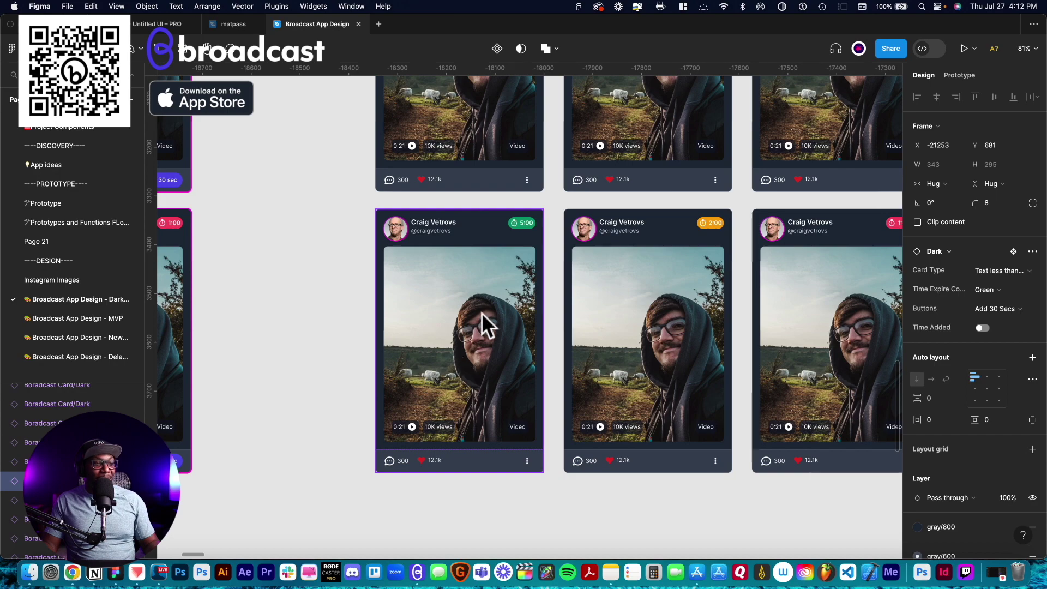
Compare the image, voice and video rows across the friend, time-added and personal broadcast card sets
scroll(477, 314, up, 15)
scroll(472, 316, down, 5)
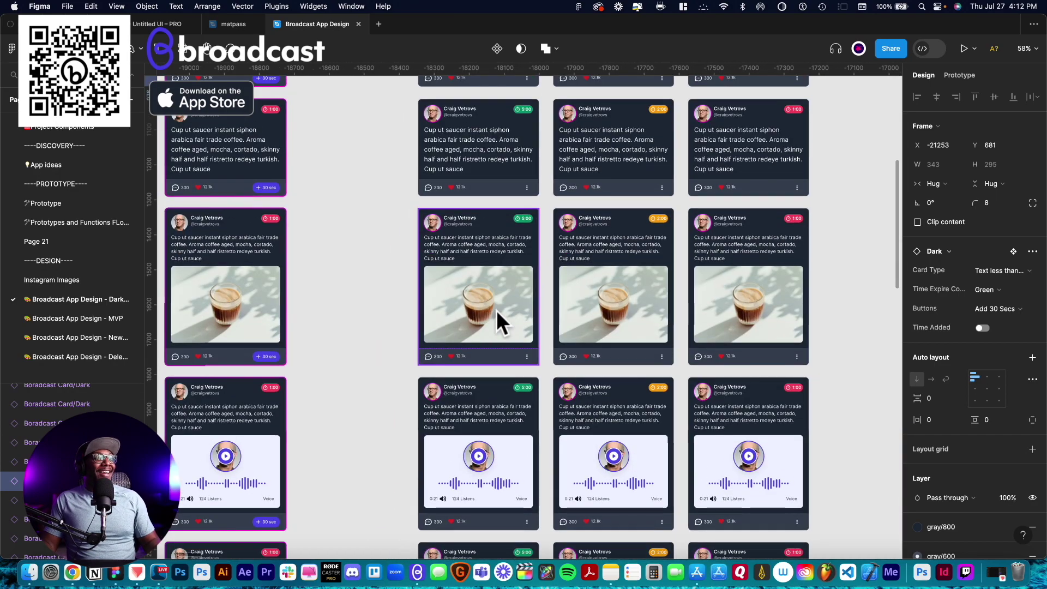
scroll(491, 322, up, 6)
scroll(491, 322, right, 6)
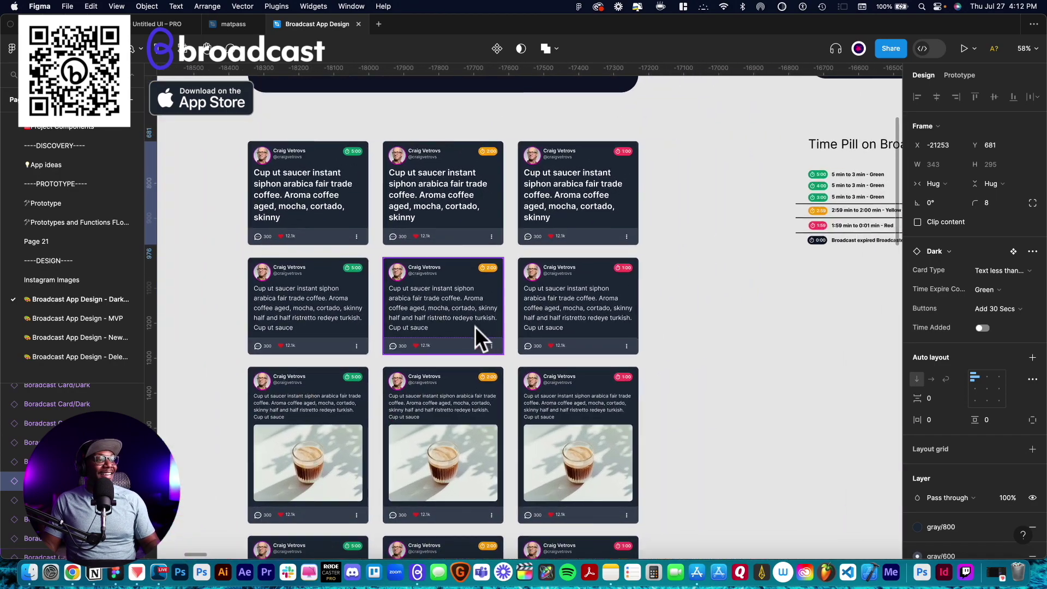
scroll(476, 327, down, 5)
scroll(445, 335, down, 10)
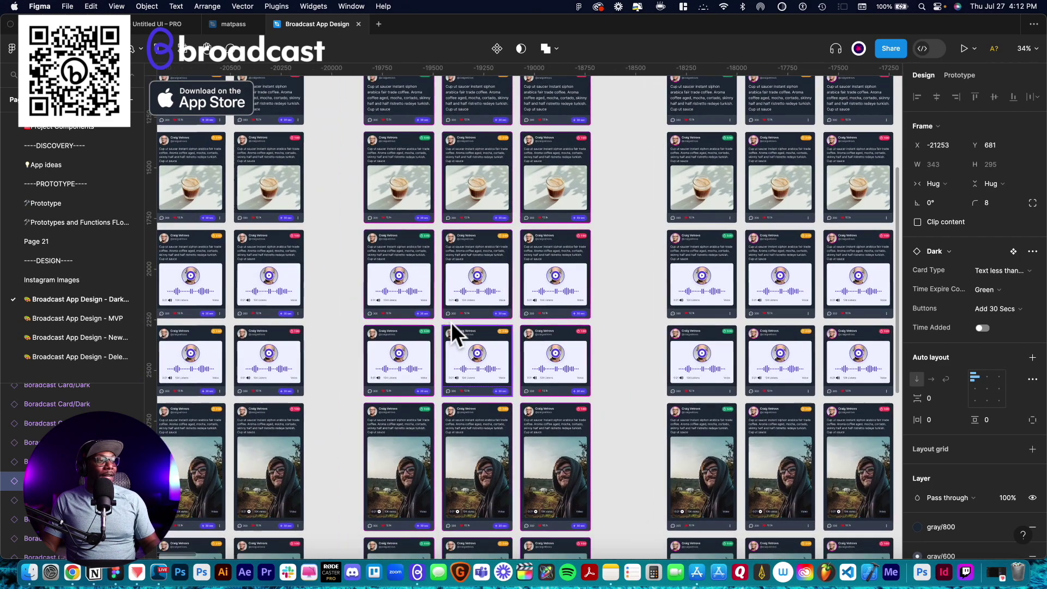
scroll(453, 324, left, 5)
scroll(454, 324, down, 5)
scroll(454, 325, up, 5)
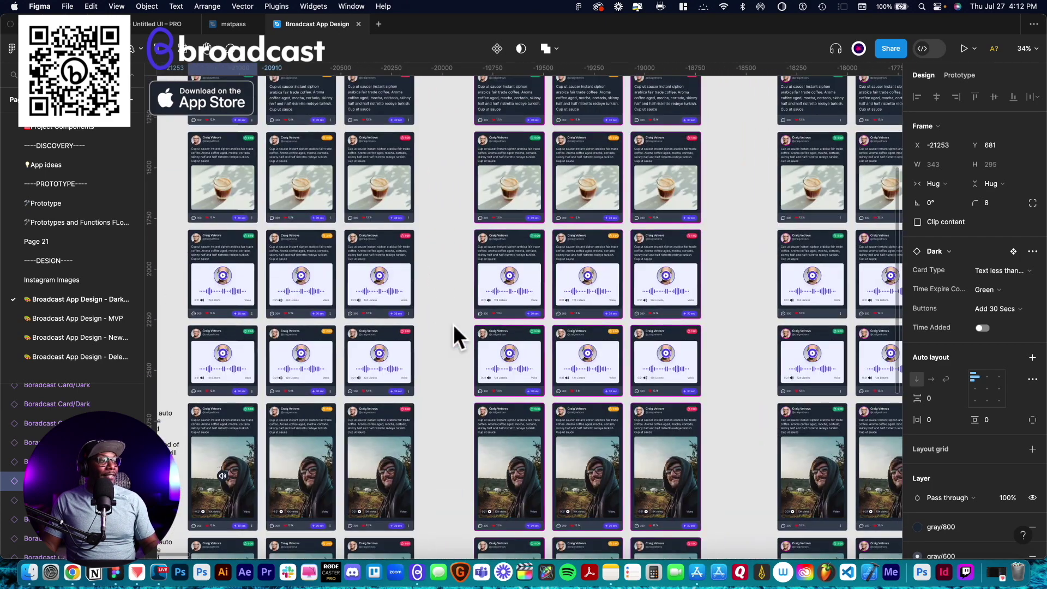
Review the video card rows with their autoplay and sound notes, and compare them across the friend and time-added card sets
scroll(454, 325, left, 5)
scroll(454, 324, down, 8)
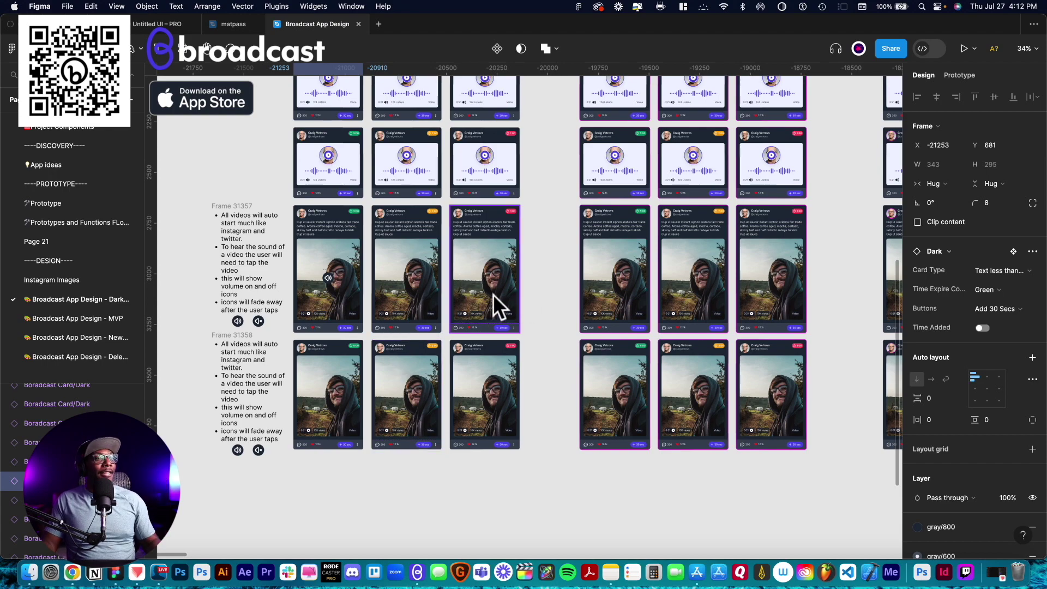
scroll(495, 296, up, 12)
scroll(463, 305, right, 4)
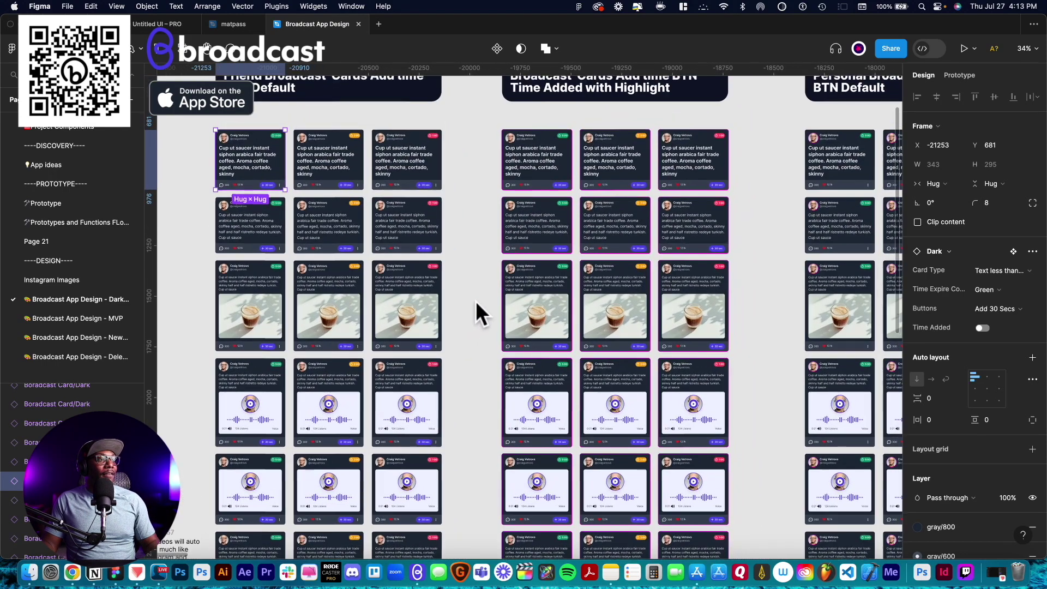
scroll(478, 304, up, 5)
scroll(478, 304, right, 3)
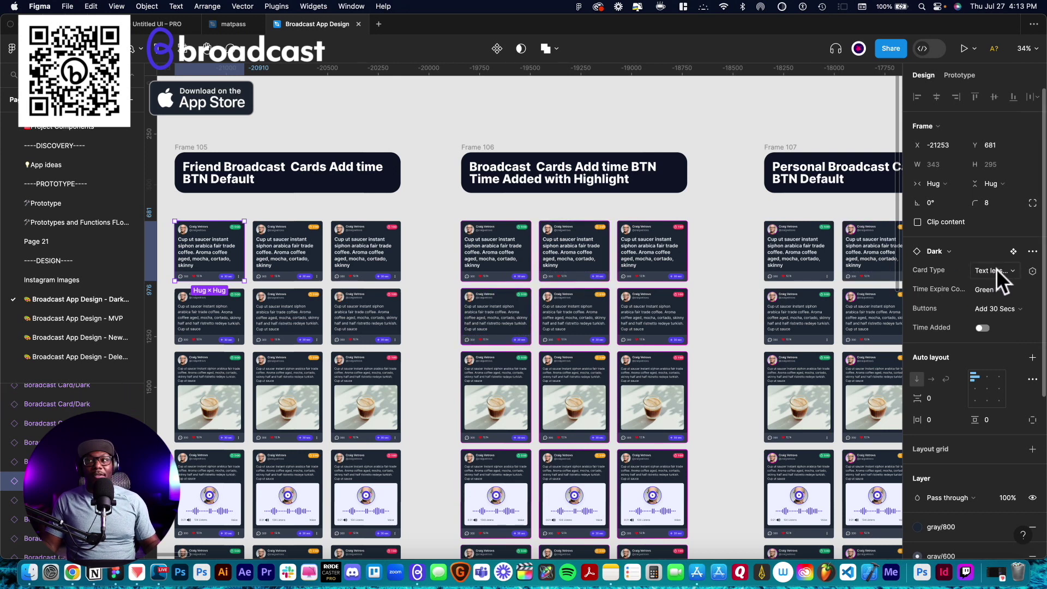
Check the selected friend card's Card Type, Time Expire Color, Buttons and Time Added variant properties, and deselect the card
click(1015, 270)
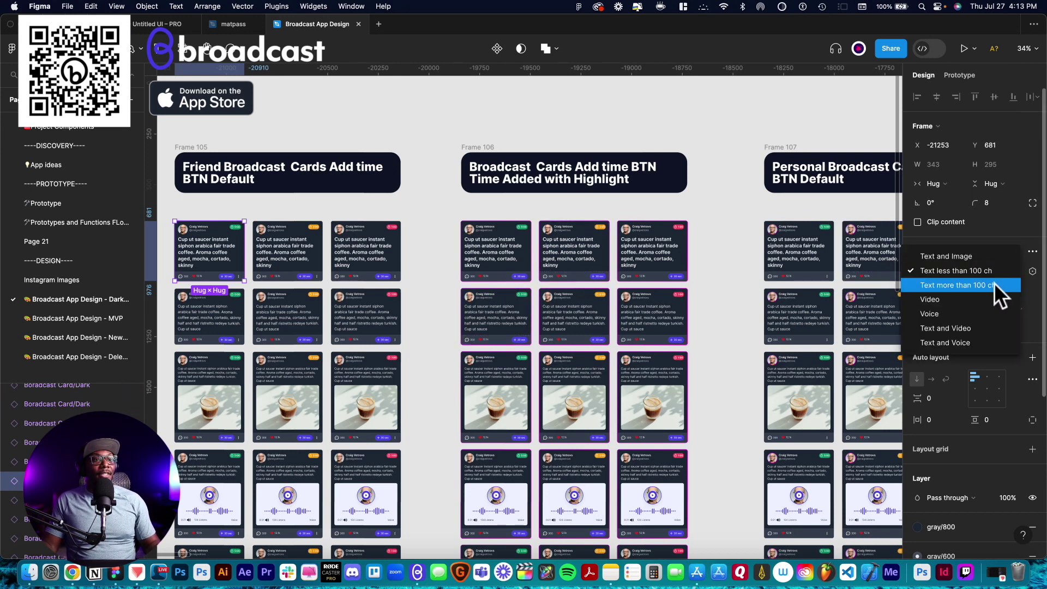
click(988, 235)
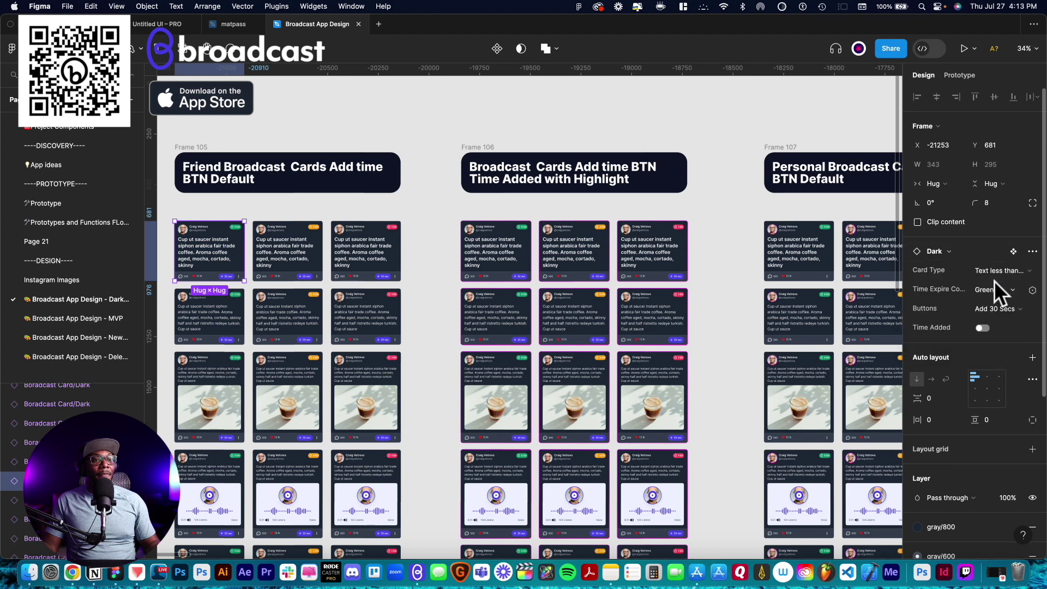
click(998, 291)
click(967, 276)
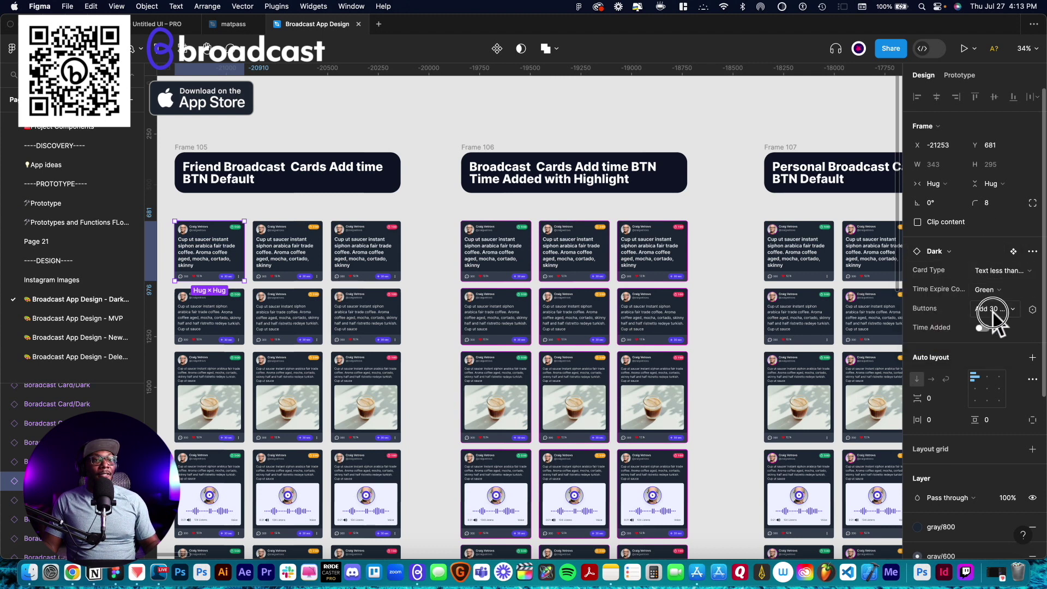
click(993, 309)
click(965, 258)
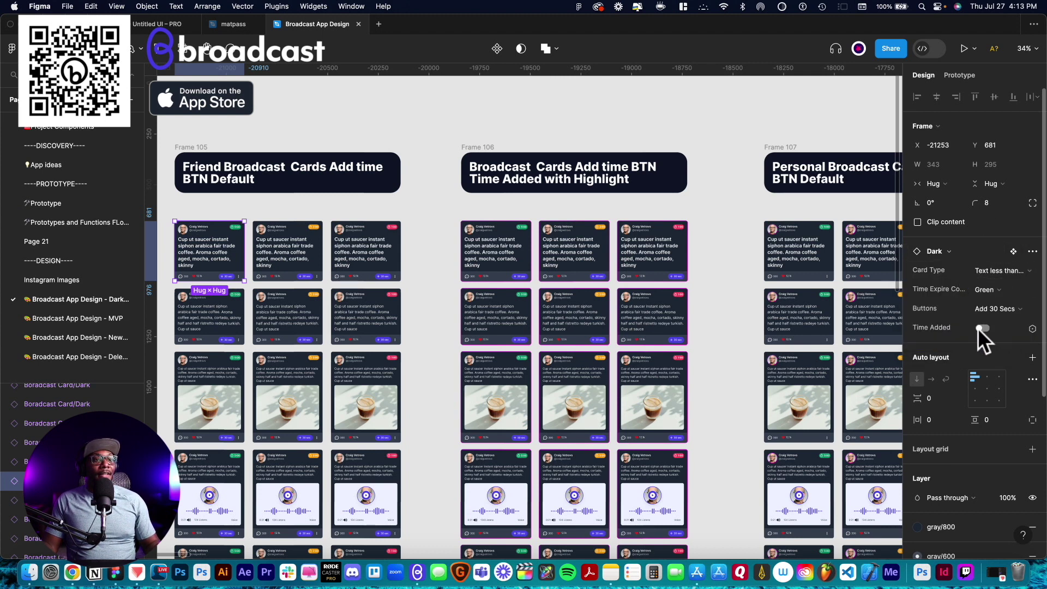
click(707, 244)
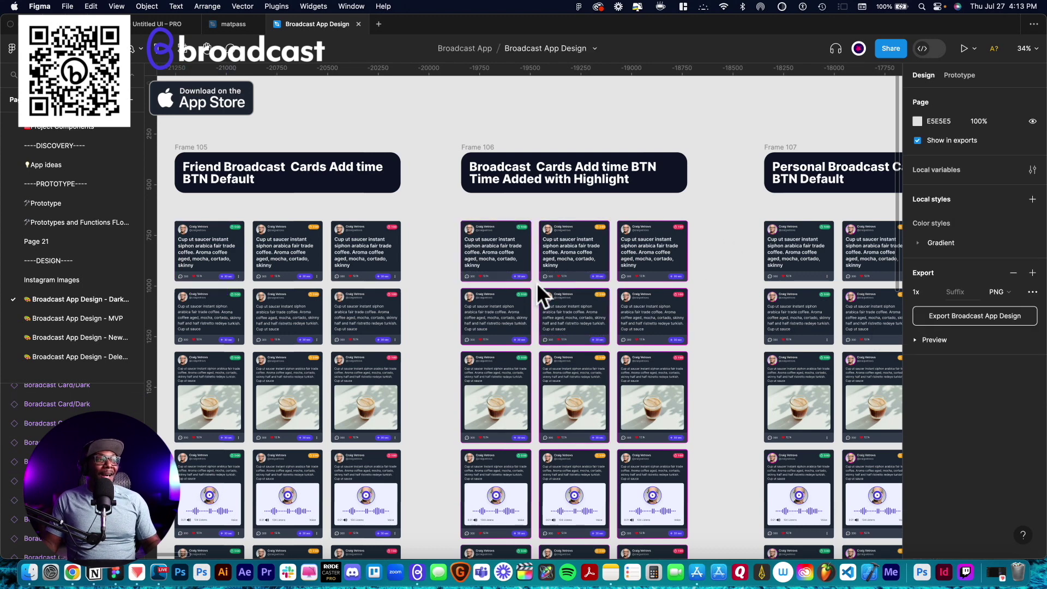
Examine the Time Pill on Broadcast legend and its colour ranges in the Time Bank & Time Pills section
scroll(621, 297, down, 3)
scroll(616, 297, right, 5)
scroll(546, 297, right, 3)
scroll(465, 283, up, 10)
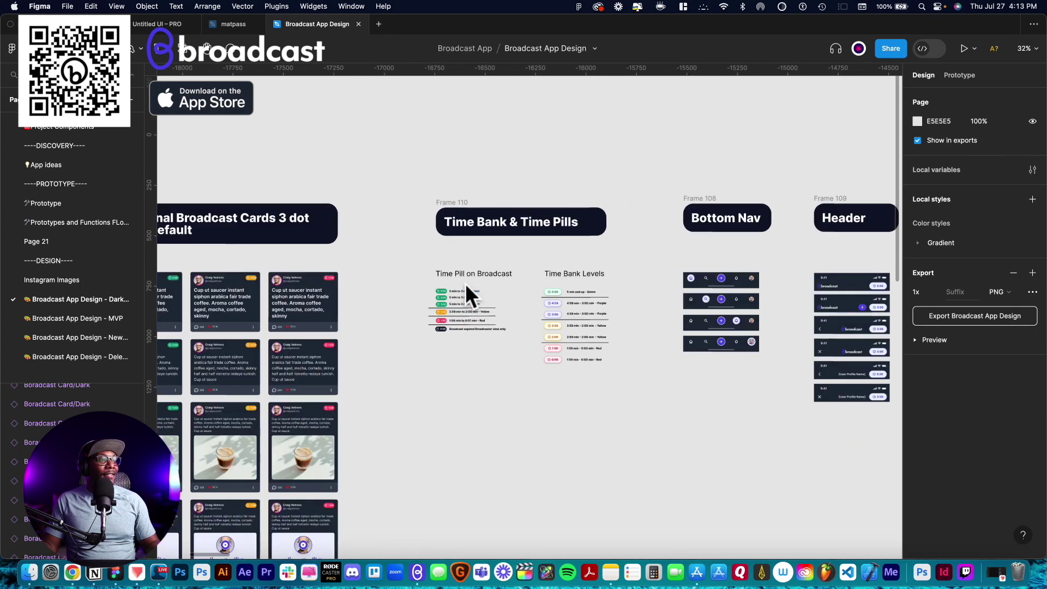
scroll(462, 284, up, 2)
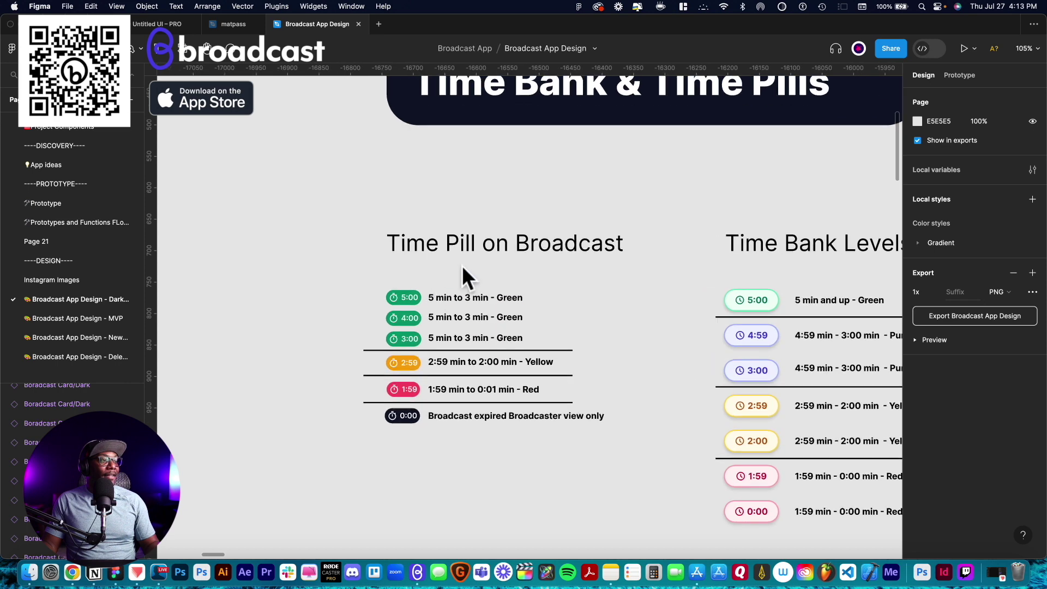
scroll(491, 372, right, 6)
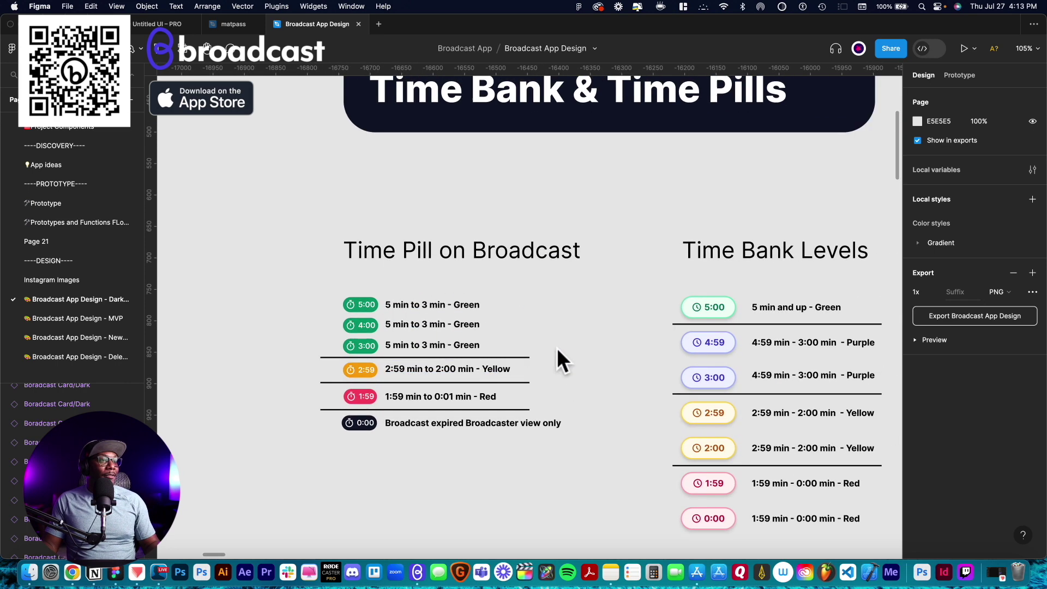
Examine the Time Bank Levels legend and compare it with the time pill list beside it
scroll(473, 286, left, 3)
scroll(473, 286, down, 1)
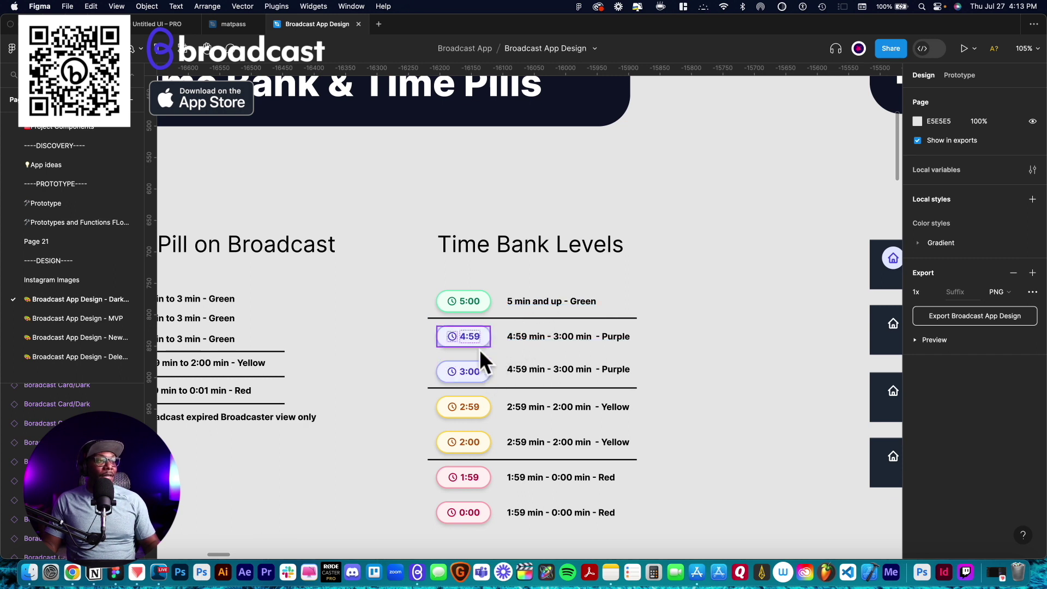
scroll(472, 479, down, 5)
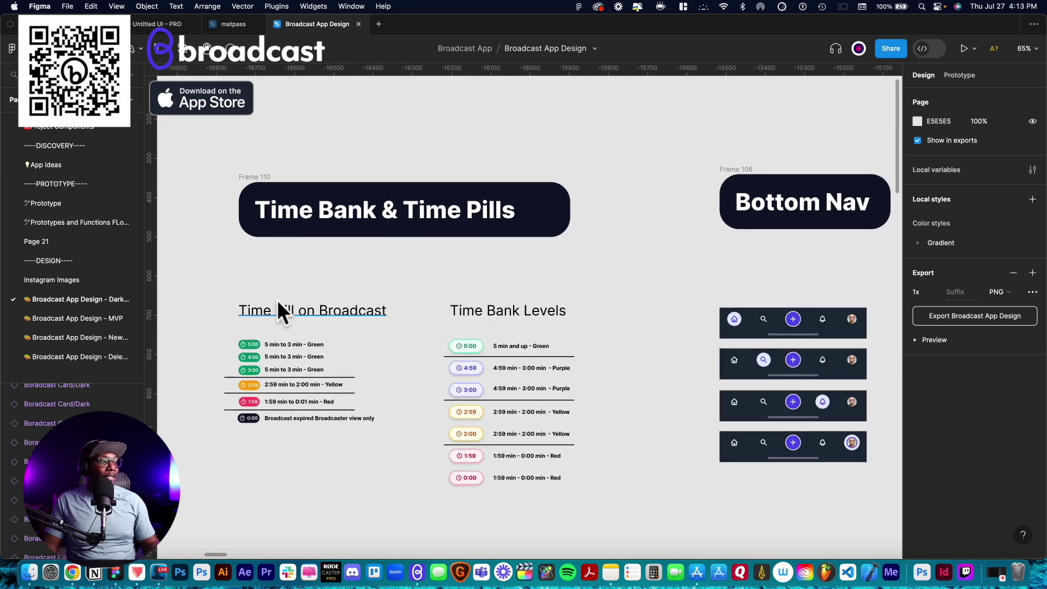
drag(201, 282, 618, 536)
click(589, 280)
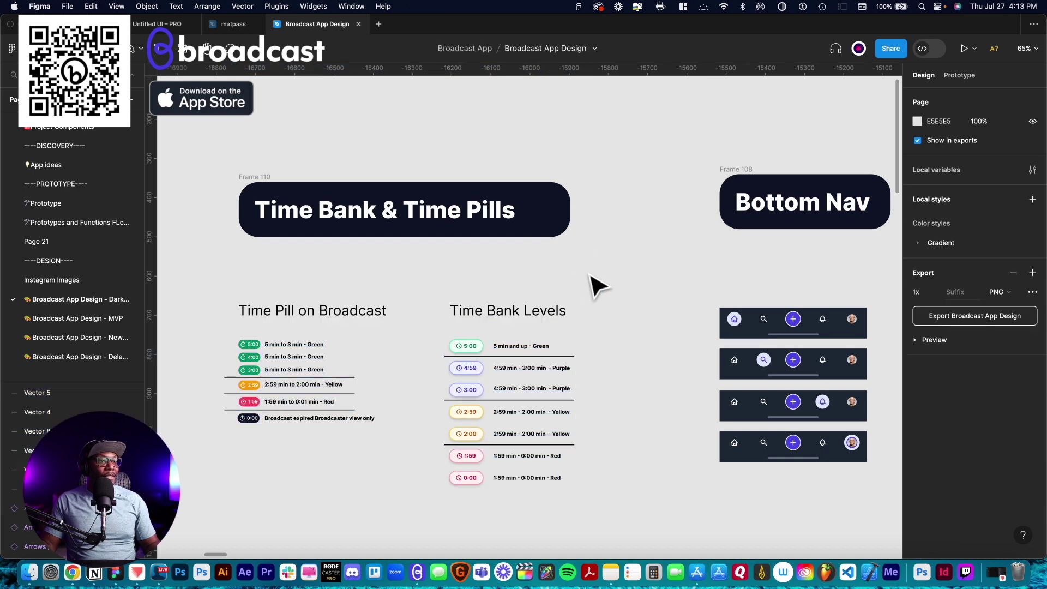
Review the Bottom Nav variants, the Header variants and the splash launch screen
scroll(597, 320, right, 6)
scroll(578, 244, right, 10)
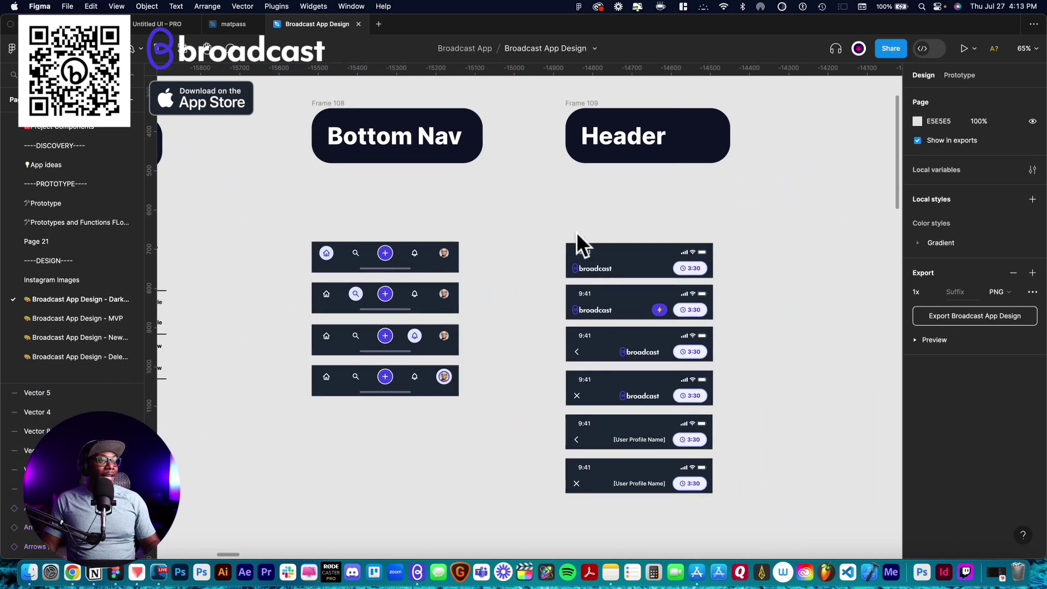
scroll(571, 338, right, 12)
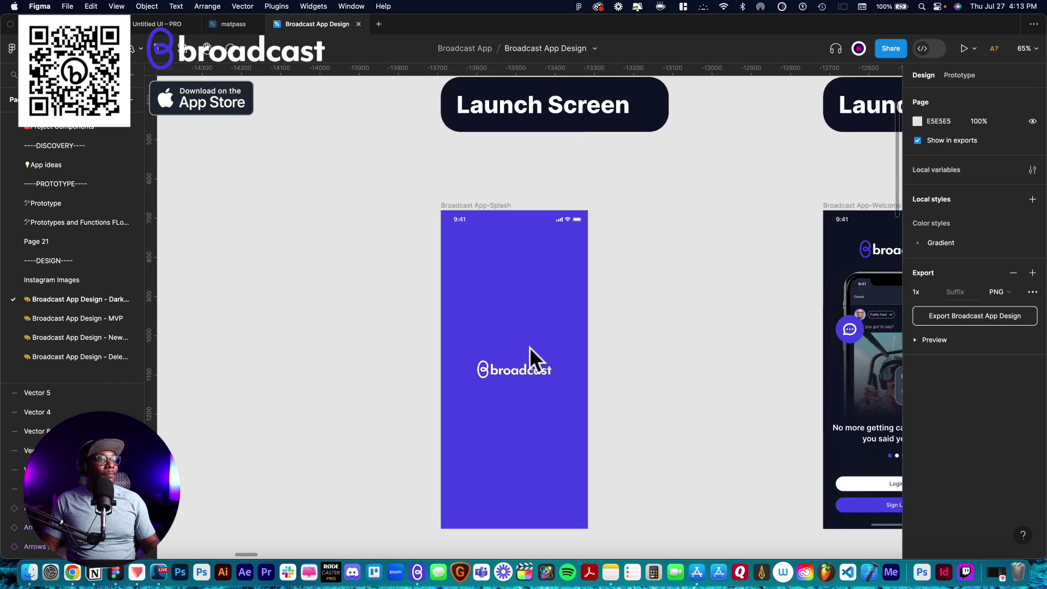
Examine the three Welcome & Get Started launch screens, including their taglines and login and sign-up buttons
scroll(489, 351, up, 3)
scroll(467, 363, right, 5)
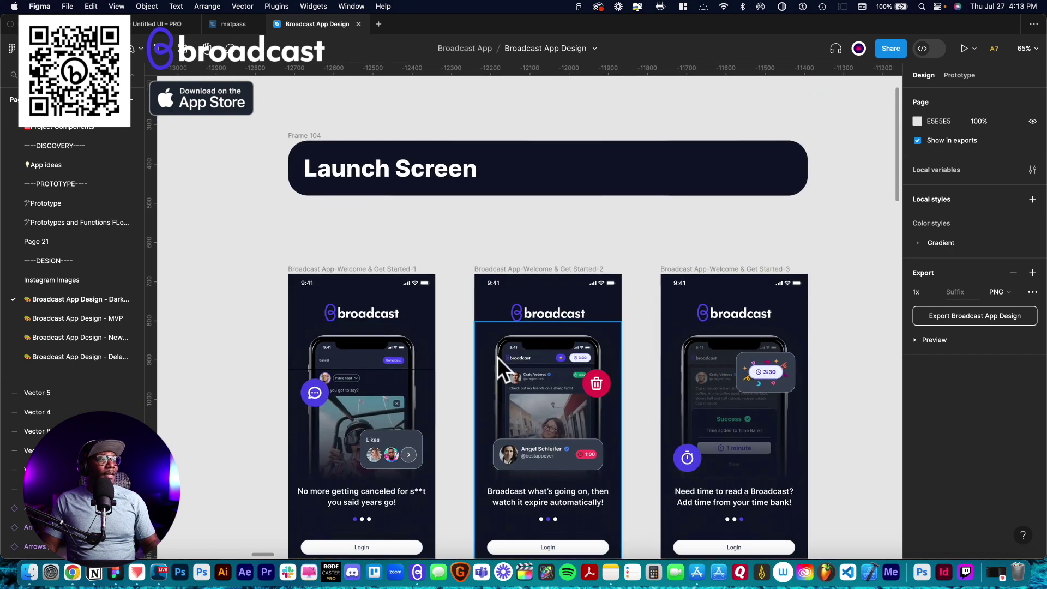
scroll(498, 358, down, 3)
scroll(349, 415, left, 2)
scroll(350, 415, down, 1)
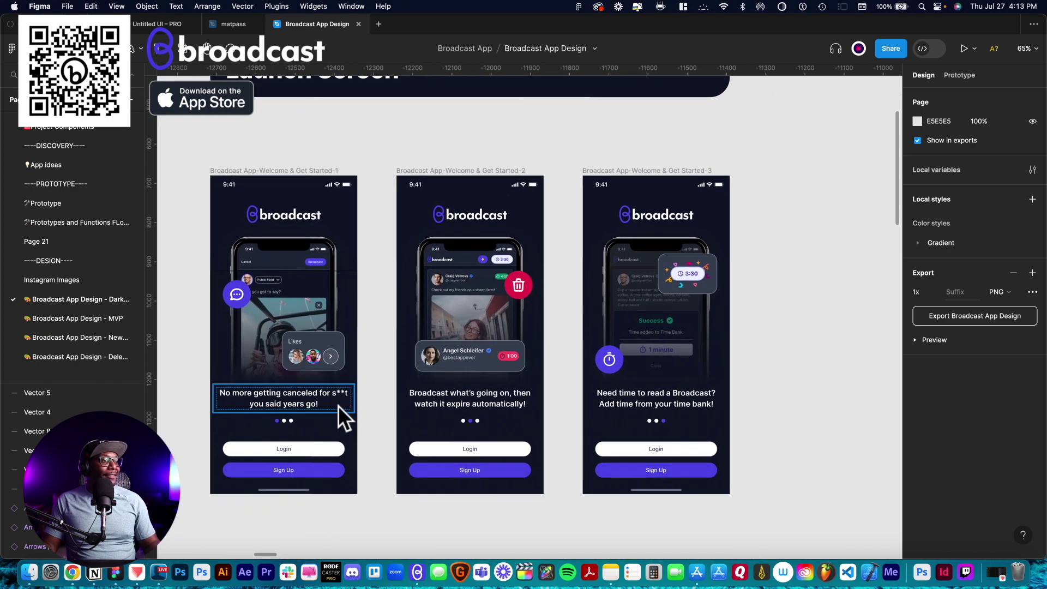
Survey the User Broadcast Sign up section, from the login screen through the rows of sign-up form screens
scroll(501, 442, right, 8)
scroll(512, 430, right, 15)
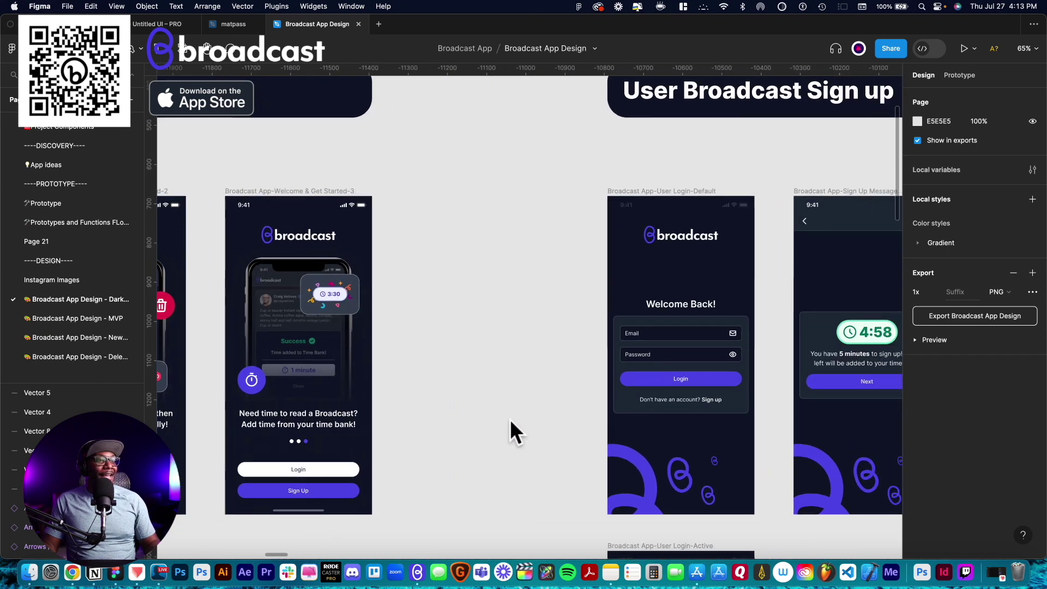
scroll(482, 415, down, 5)
scroll(487, 408, right, 6)
scroll(485, 398, down, 2)
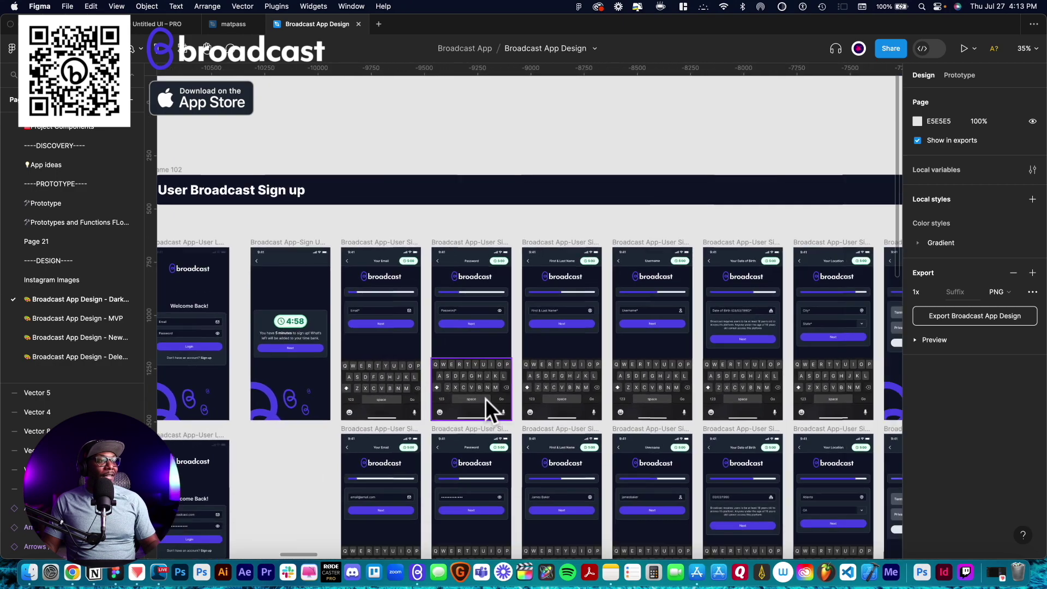
Examine the default User Login screen and the Sign Up Message screen with its sign-up countdown
scroll(493, 391, up, 1)
scroll(404, 382, left, 10)
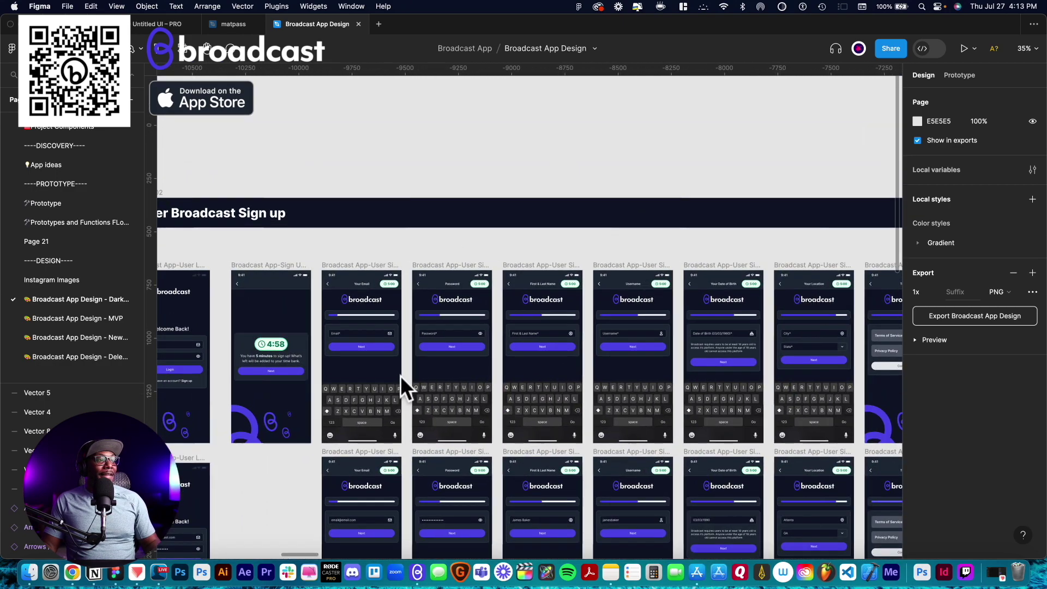
scroll(424, 385, up, 3)
scroll(424, 385, up, 5)
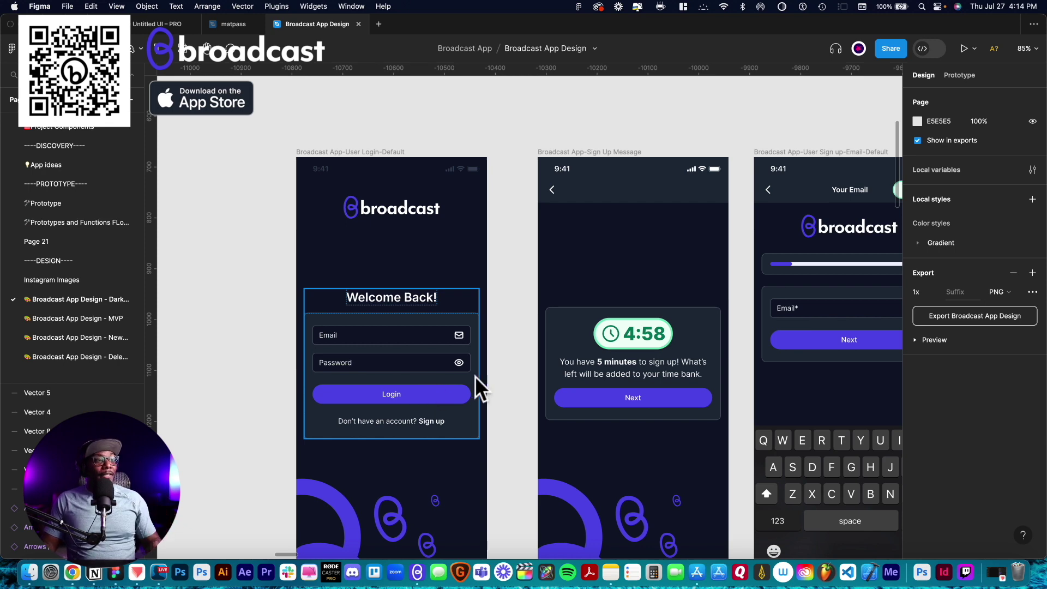
Follow the default sign-up screens from email to terms, ending at the onboarding celebration screen and its annotation
scroll(480, 373, right, 10)
scroll(479, 374, down, 2)
scroll(480, 372, down, 5)
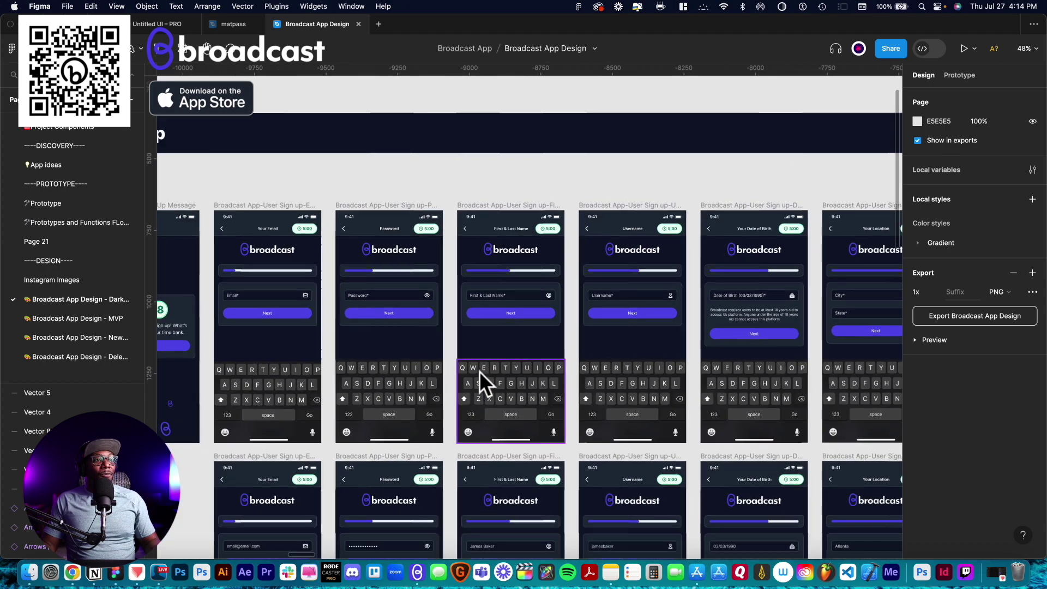
scroll(485, 363, right, 10)
scroll(497, 350, up, 2)
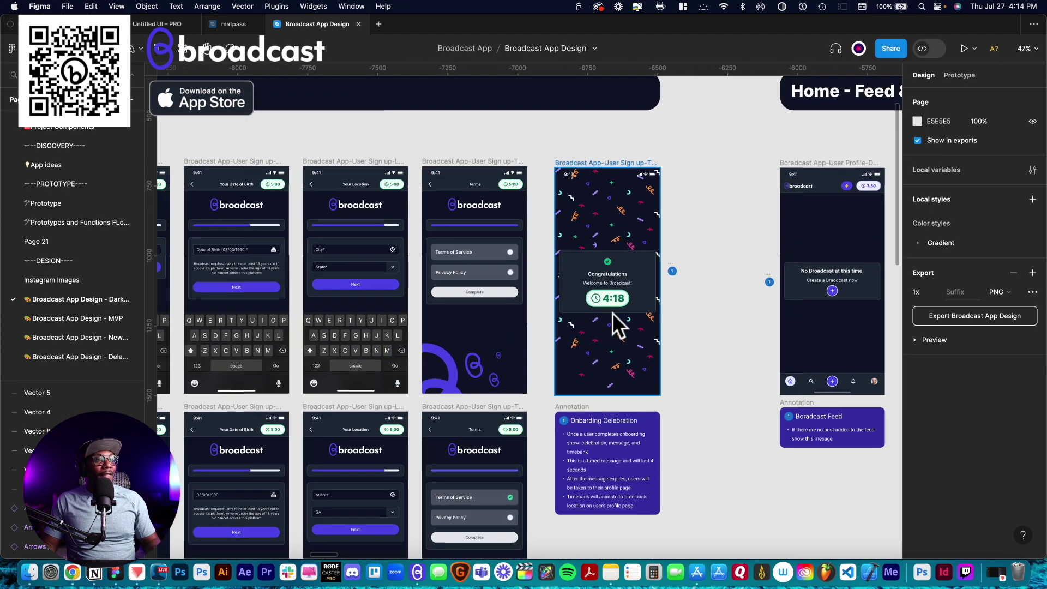
Compare the filled-in and error-state rows of the sign-up form screens
scroll(524, 375, left, 10)
scroll(523, 374, down, 3)
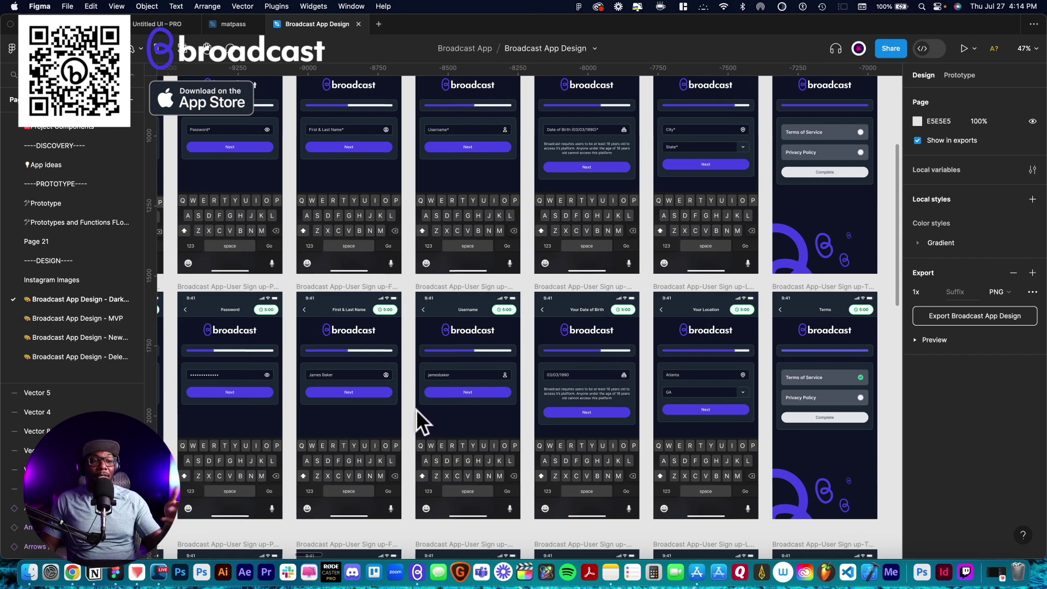
scroll(374, 405, down, 2)
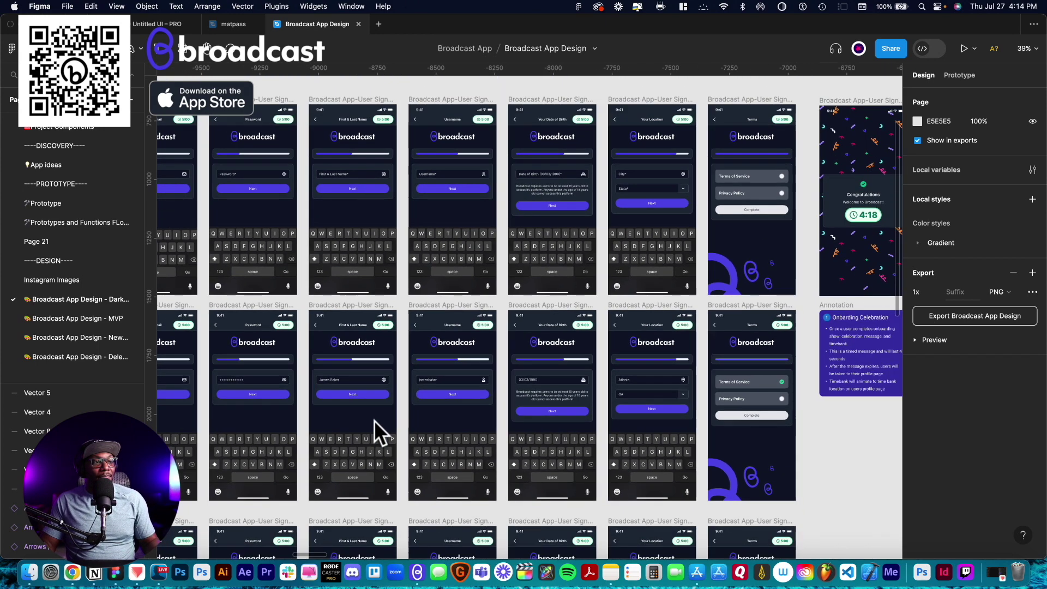
scroll(373, 420, down, 4)
scroll(374, 421, left, 2)
scroll(349, 371, down, 2)
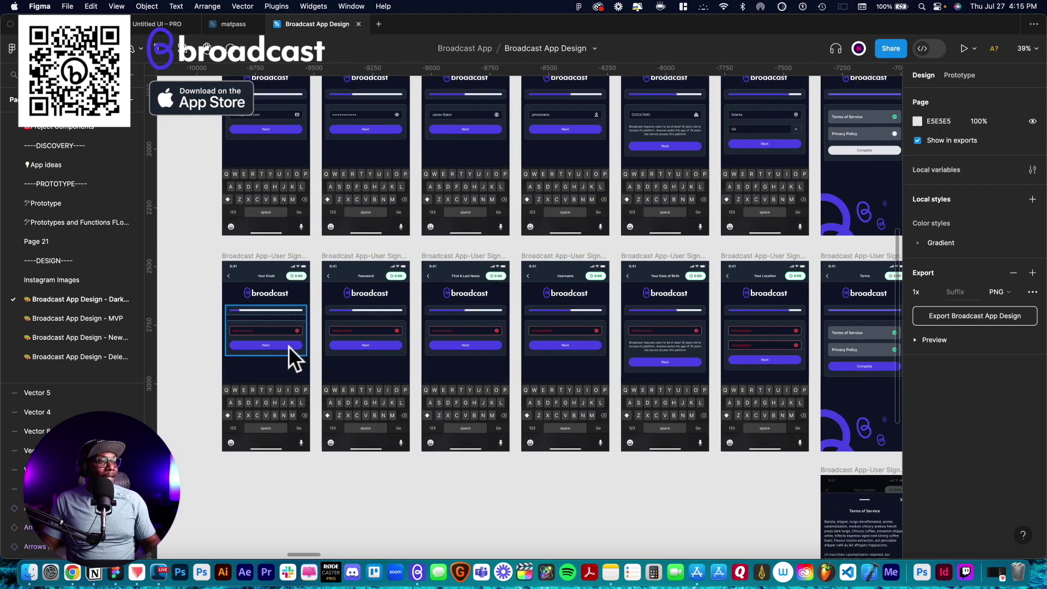
Examine the accepted Terms screen and the Terms of Service sheet below it
scroll(492, 343, right, 5)
scroll(684, 317, down, 10)
scroll(644, 354, right, 4)
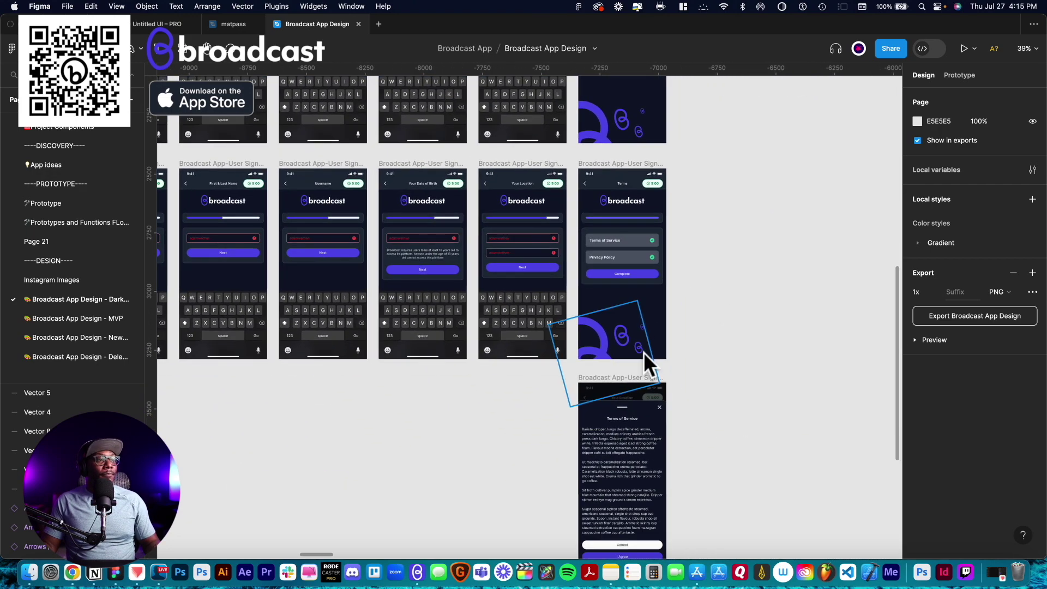
Find the Home - Feed & List of Private Stations - Dark Mode section and examine its empty-feed screen
scroll(600, 373, up, 15)
scroll(578, 363, right, 5)
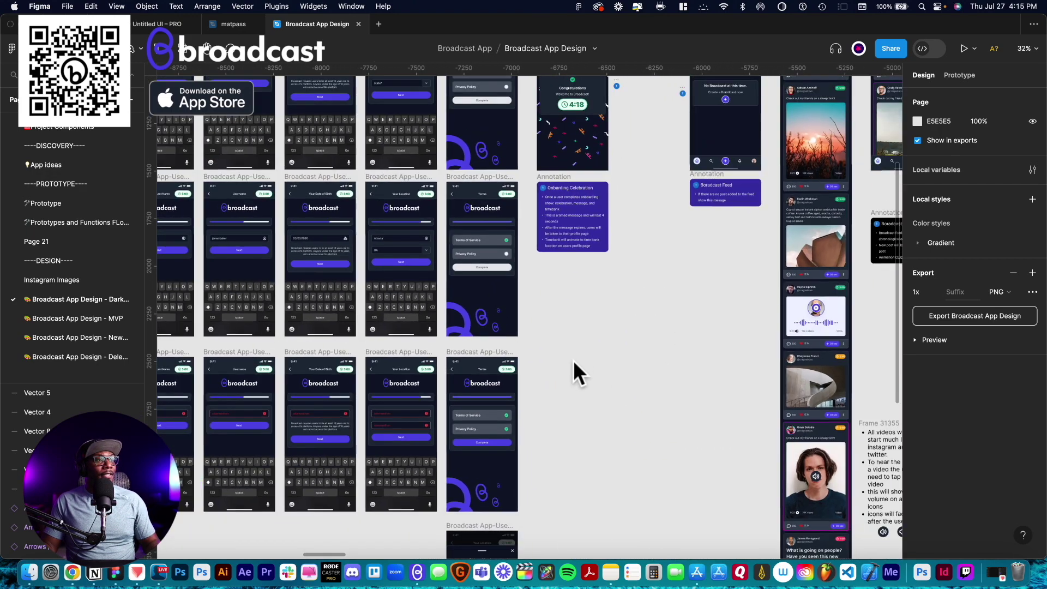
ctrl+scroll(601, 364, down, 2)
scroll(469, 366, right, 1)
ctrl+scroll(410, 333, up, 10)
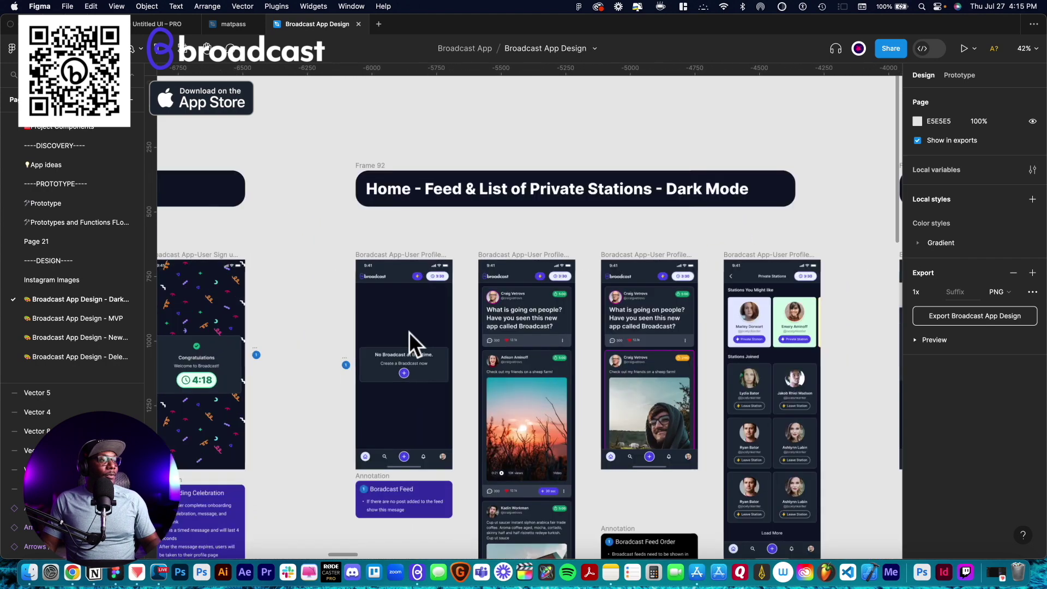
scroll(403, 322, down, 3)
scroll(399, 317, left, 1)
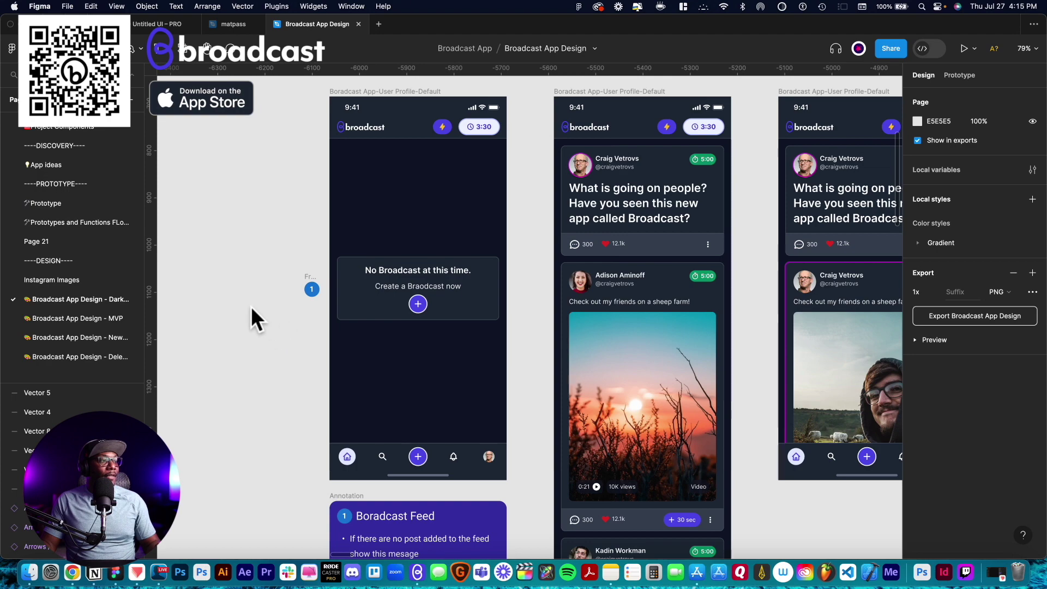
Compare the populated home feed screens, checking the personal text card and the friend video cards
scroll(509, 301, up, 3)
scroll(509, 301, right, 2)
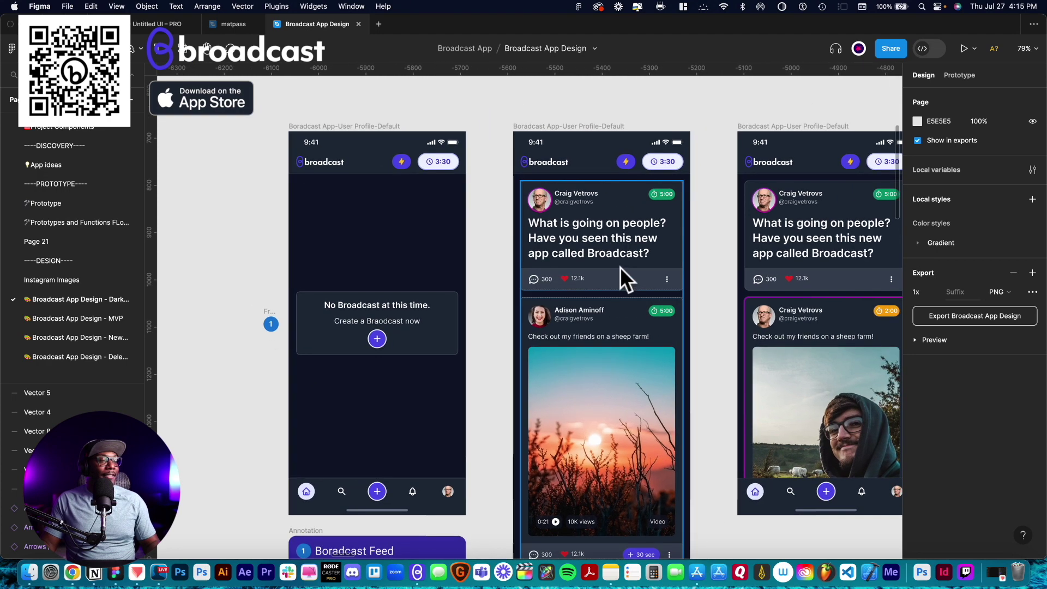
scroll(579, 354, down, 2)
scroll(579, 355, right, 1)
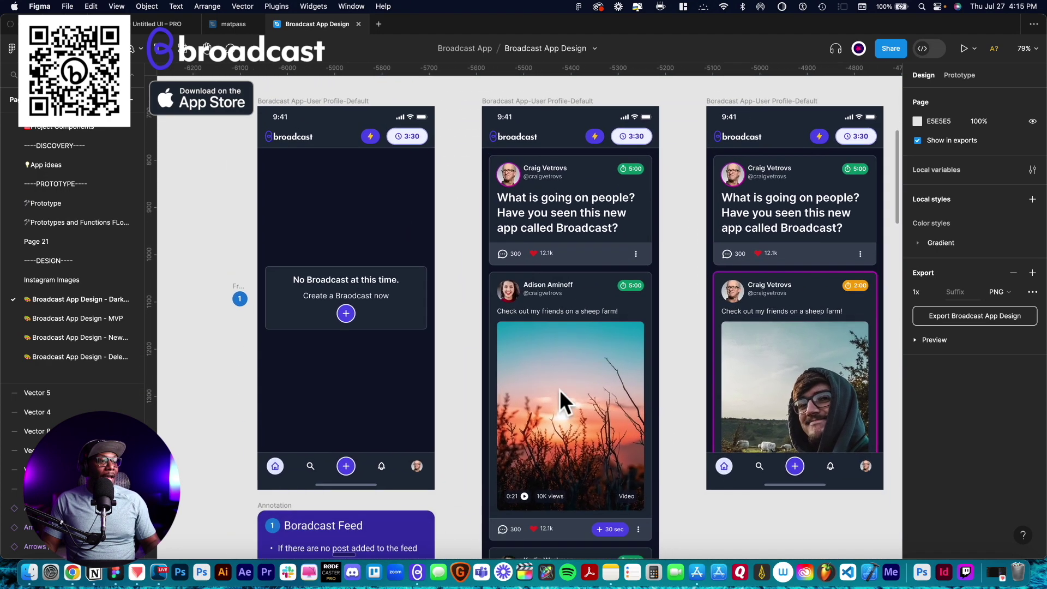
Inspect the time bank pill and lightning button up close in the empty-feed screen's header
scroll(567, 382, up, 4)
scroll(567, 382, left, 3)
scroll(420, 282, up, 5)
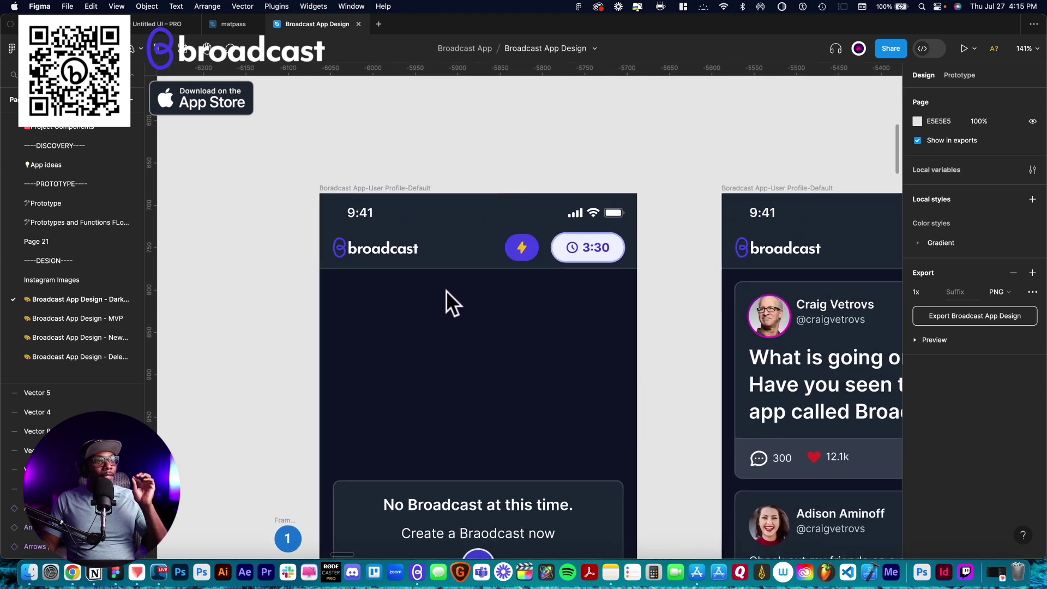
scroll(619, 257, up, 5)
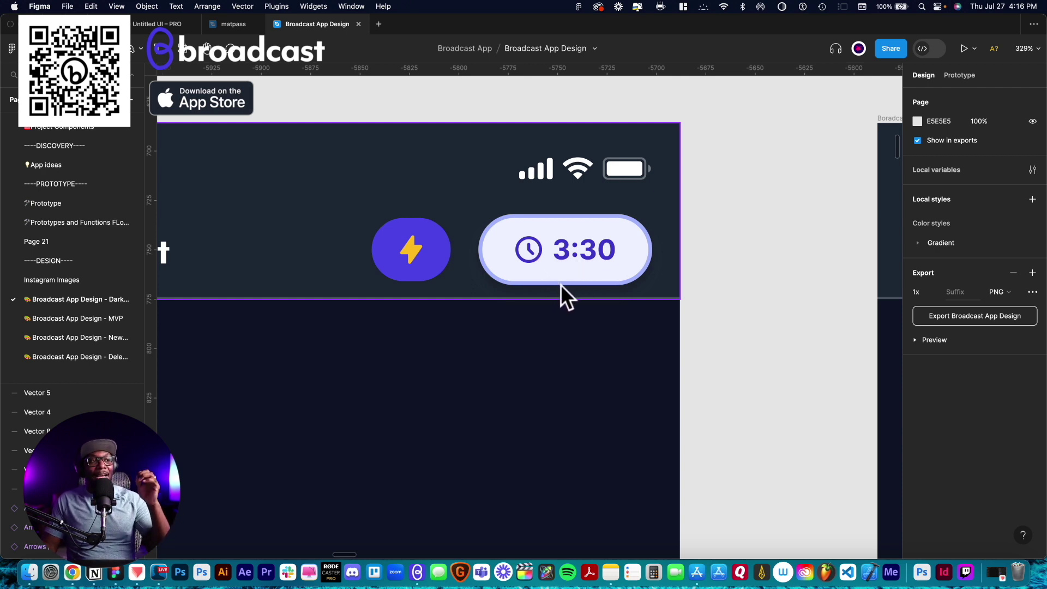
Examine the friend's sunset video card in the populated home feed, including its "+ 30 sec" button
scroll(551, 290, down, 5)
scroll(550, 293, up, 2)
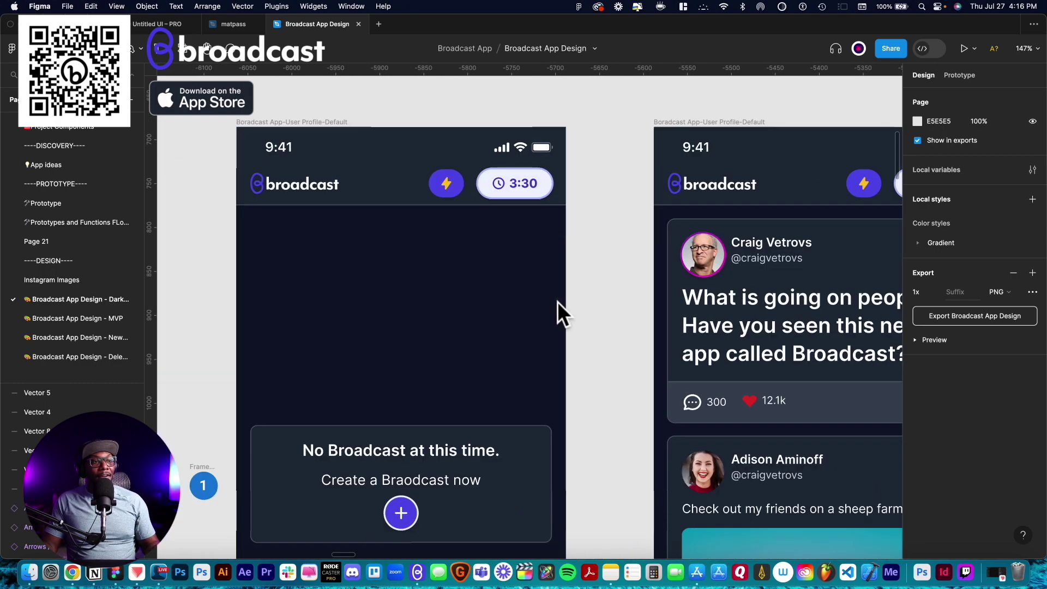
scroll(558, 302, down, 3)
scroll(582, 309, up, 3)
scroll(568, 311, down, 8)
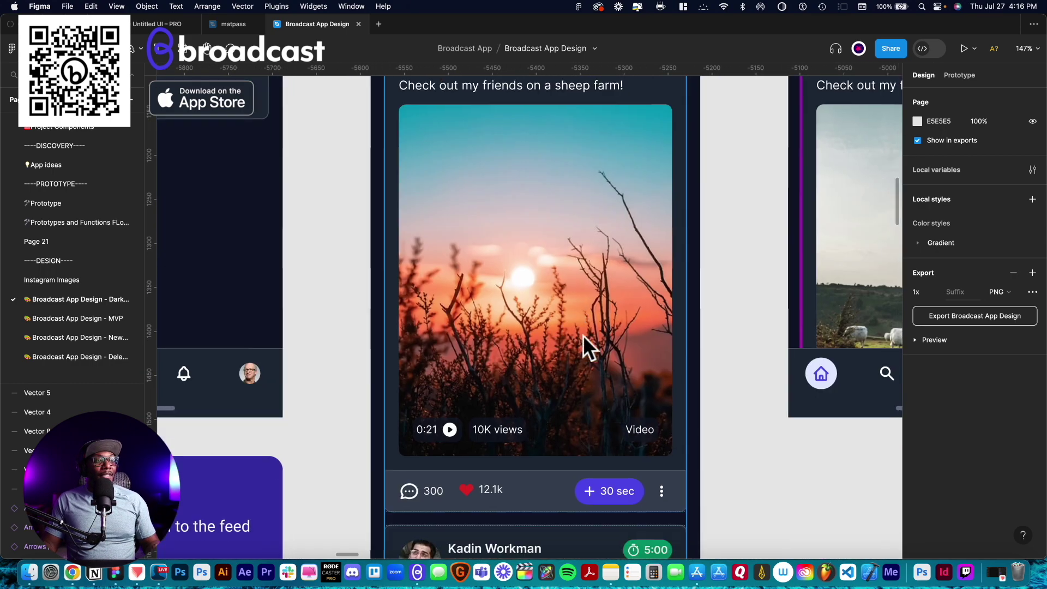
scroll(596, 393, up, 5)
scroll(584, 365, down, 3)
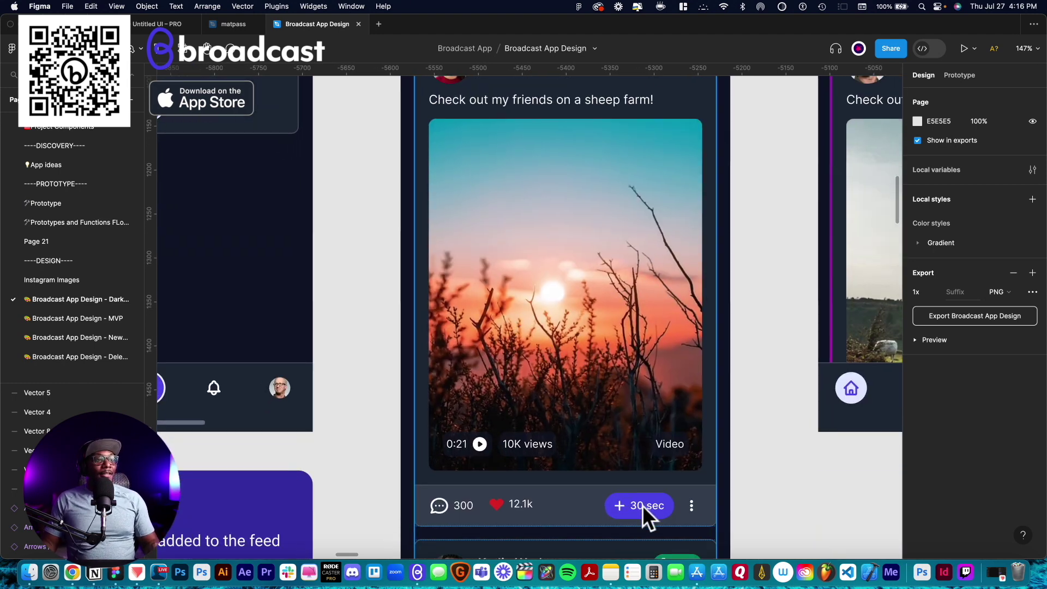
scroll(643, 503, down, 5)
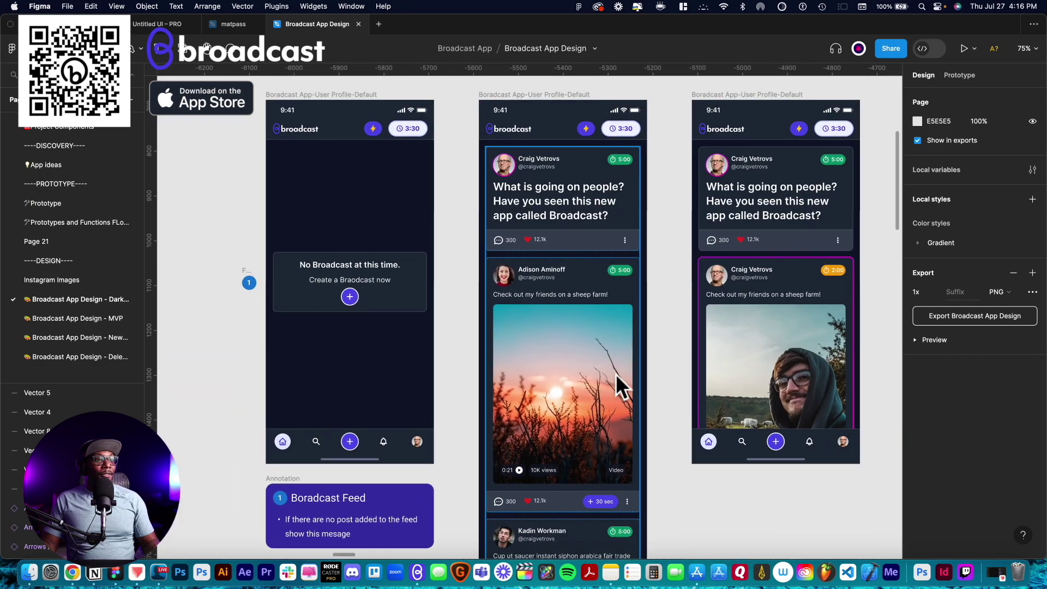
Look through the lower cards of the populated feed and compare them with the magenta-outlined personal video card
scroll(633, 361, right, 5)
scroll(518, 420, down, 4)
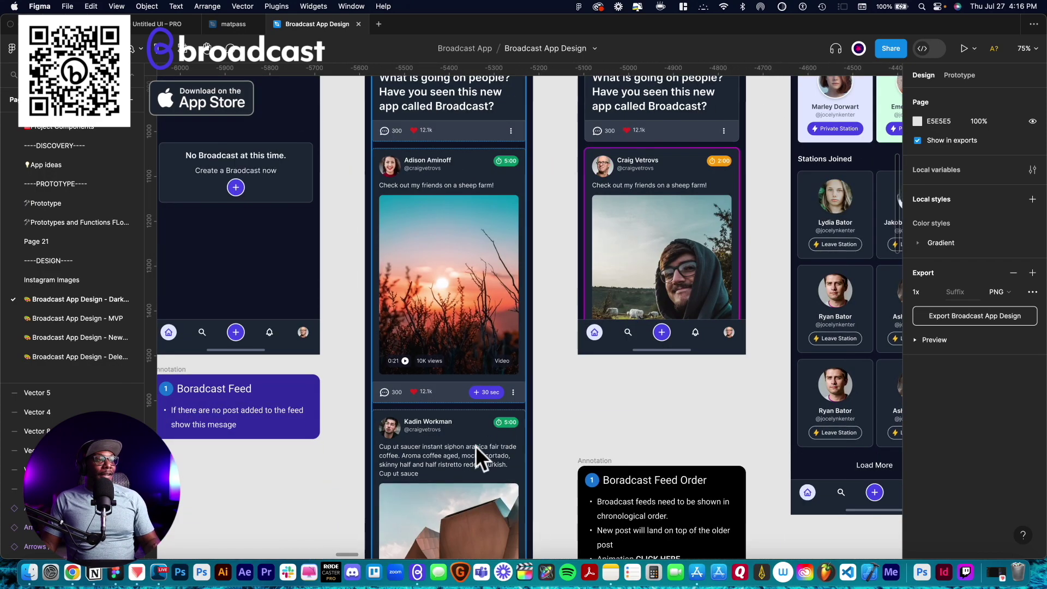
scroll(475, 445, down, 6)
scroll(542, 410, up, 6)
scroll(543, 410, right, 2)
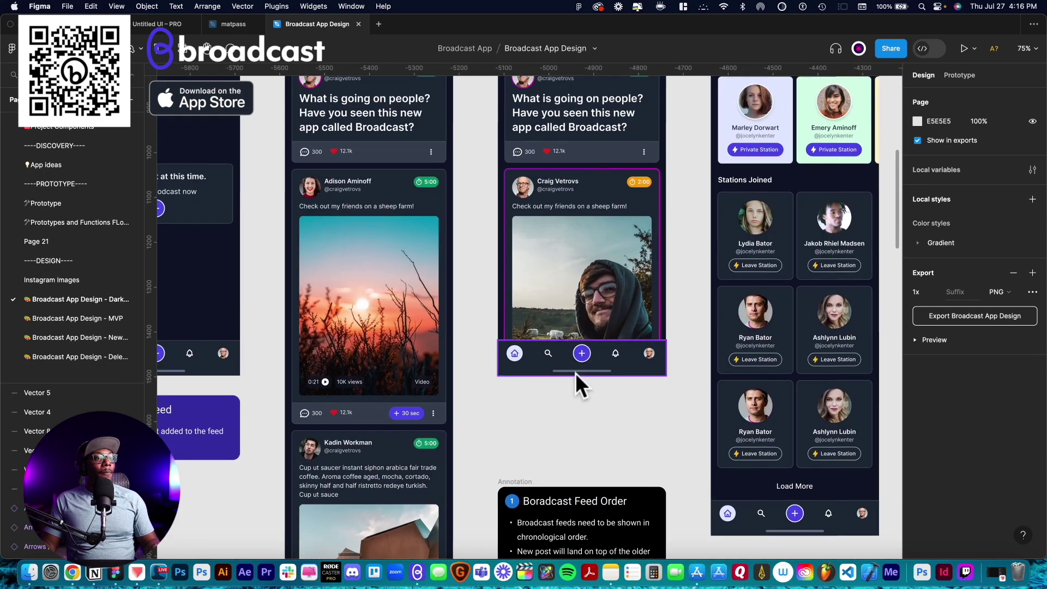
Review the Private Stations screen from Stations You Might like through Stations Joined to Load More
scroll(575, 371, up, 3)
scroll(575, 371, right, 5)
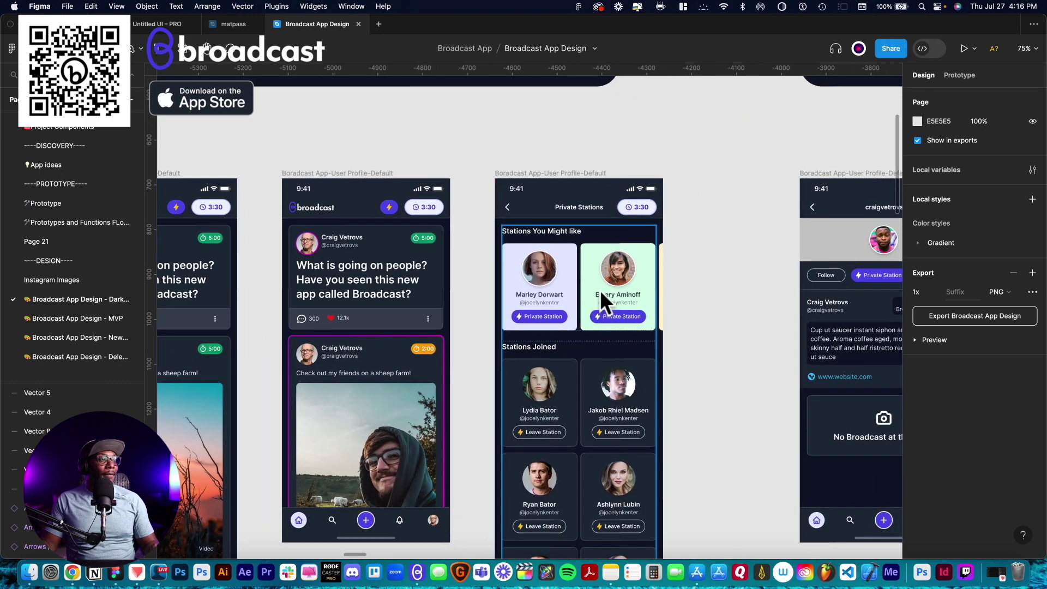
scroll(592, 328, up, 2)
scroll(579, 341, down, 6)
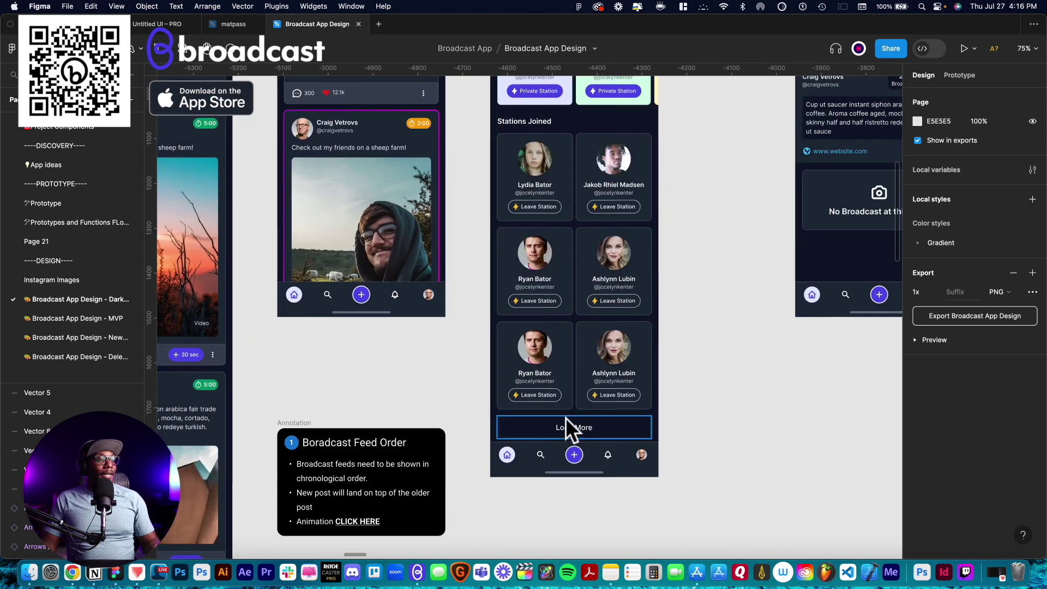
Find the Friends Profile - with Private Stations section and compare its empty and populated profile screens up close
scroll(580, 355, down, 5)
scroll(562, 322, up, 1)
scroll(563, 322, right, 1)
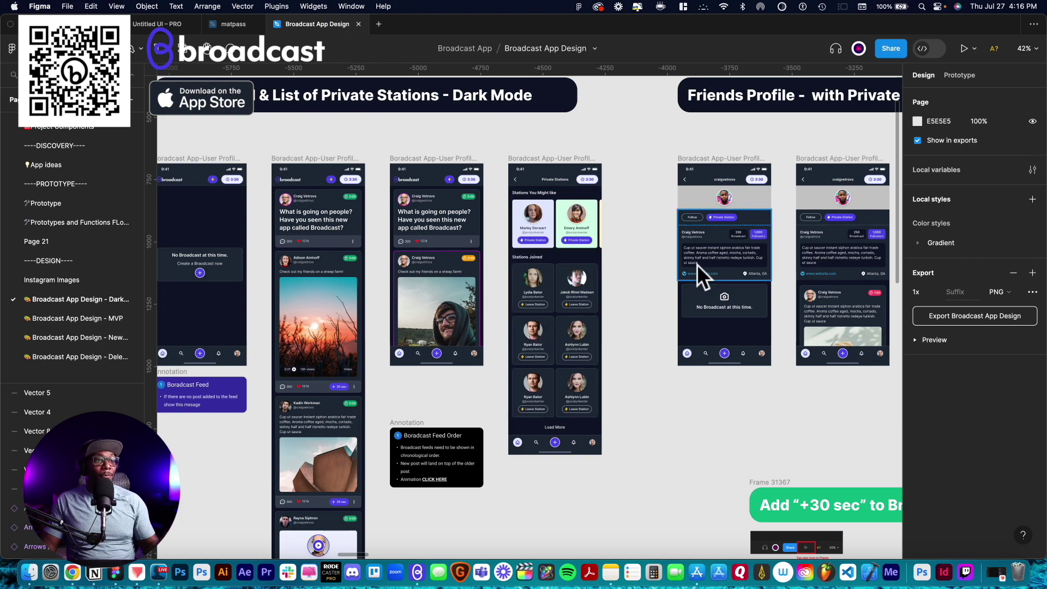
scroll(703, 248, up, 5)
scroll(702, 253, right, 3)
scroll(604, 319, right, 3)
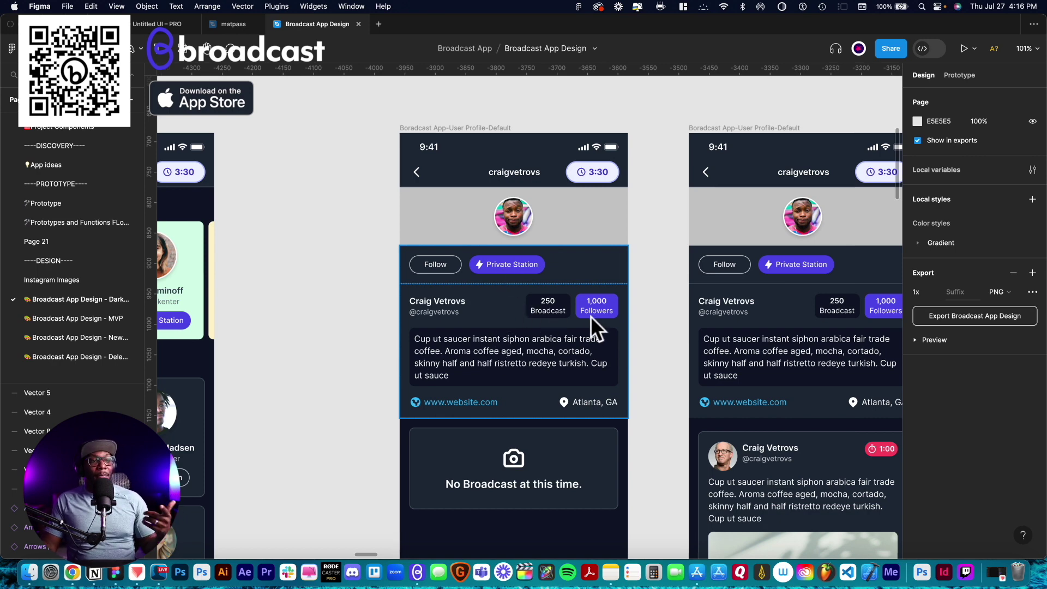
scroll(623, 329, down, 3)
scroll(623, 330, right, 9)
scroll(604, 330, right, 2)
scroll(604, 330, down, 1)
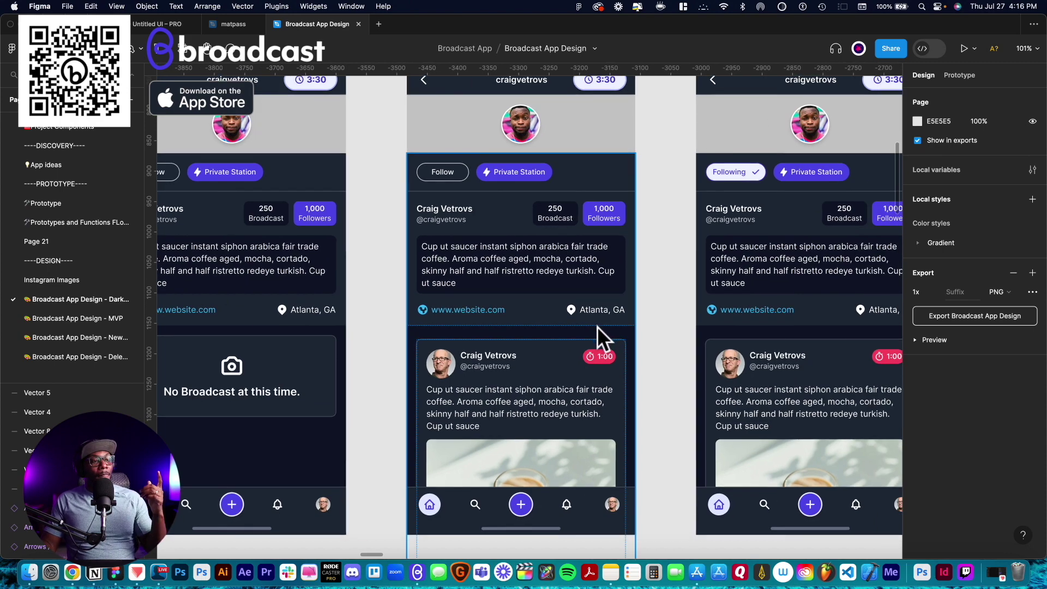
Survey the remaining Friends Profile screens and the User Join Private Station screens
scroll(608, 331, down, 10)
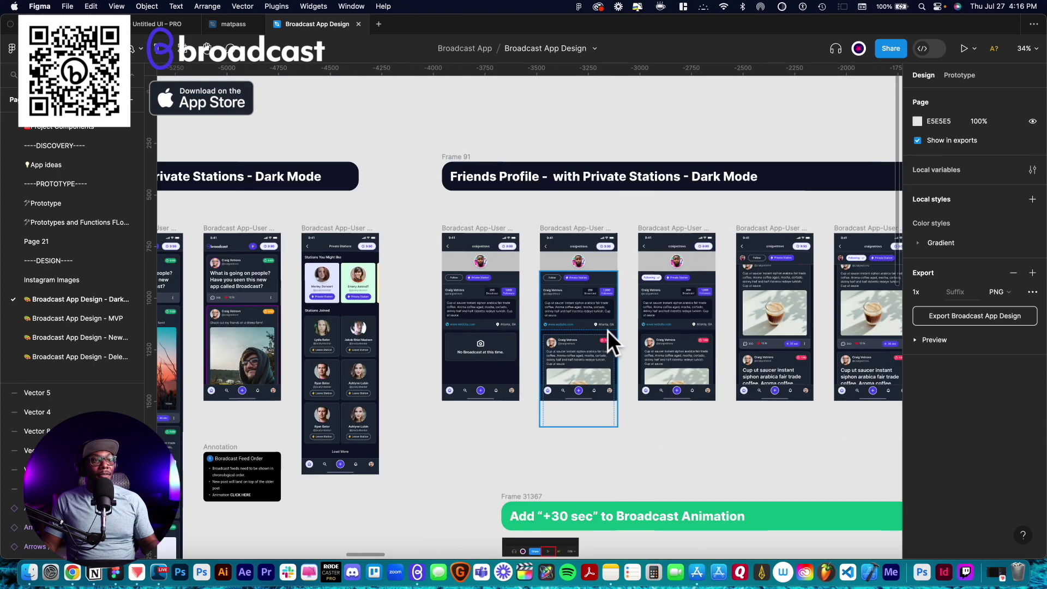
scroll(608, 330, right, 12)
scroll(605, 333, down, 2)
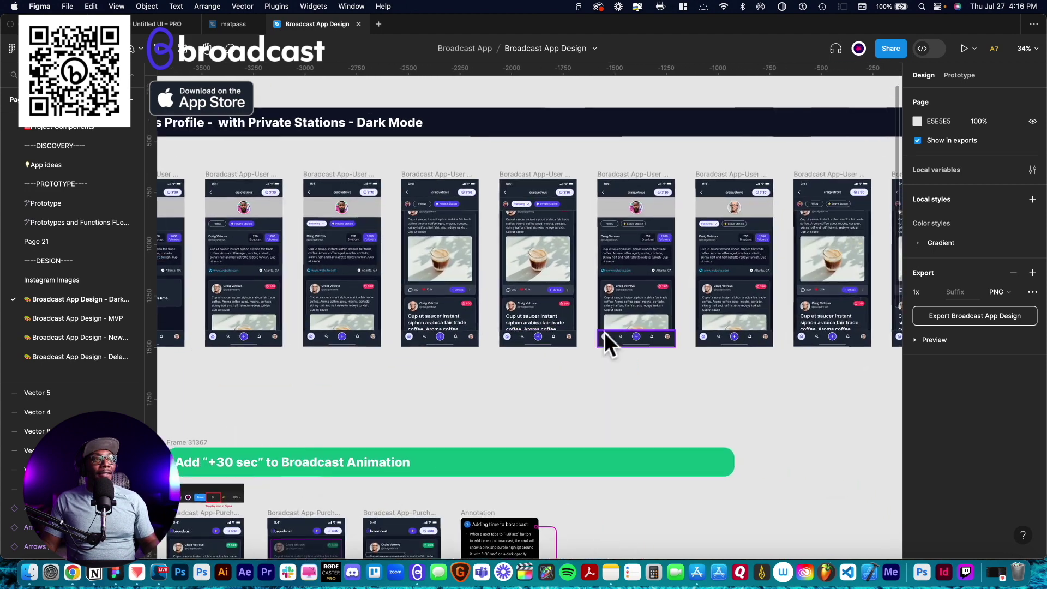
scroll(605, 332, right, 18)
scroll(605, 332, up, 1)
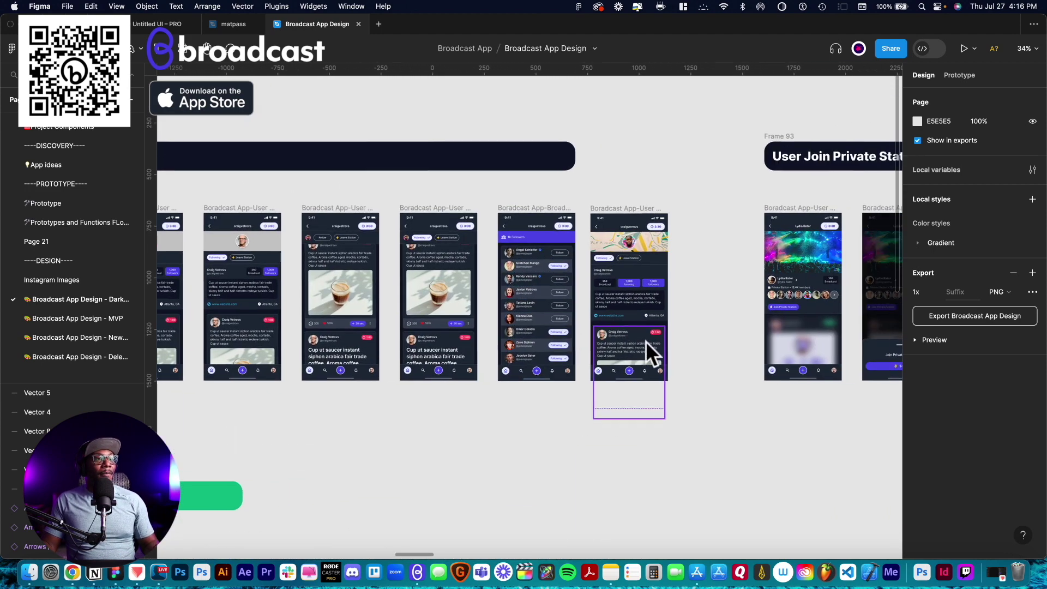
scroll(646, 341, right, 20)
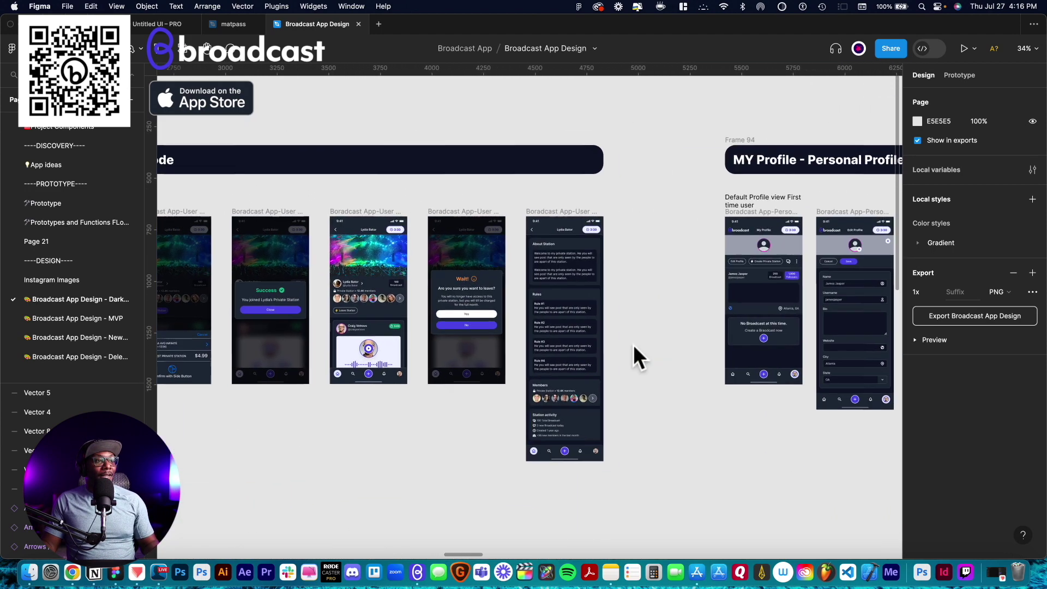
Survey the MY Profile section, including its filled profiles, expired broadcasts, private messages and chat screens
scroll(631, 345, right, 20)
scroll(631, 344, up, 1)
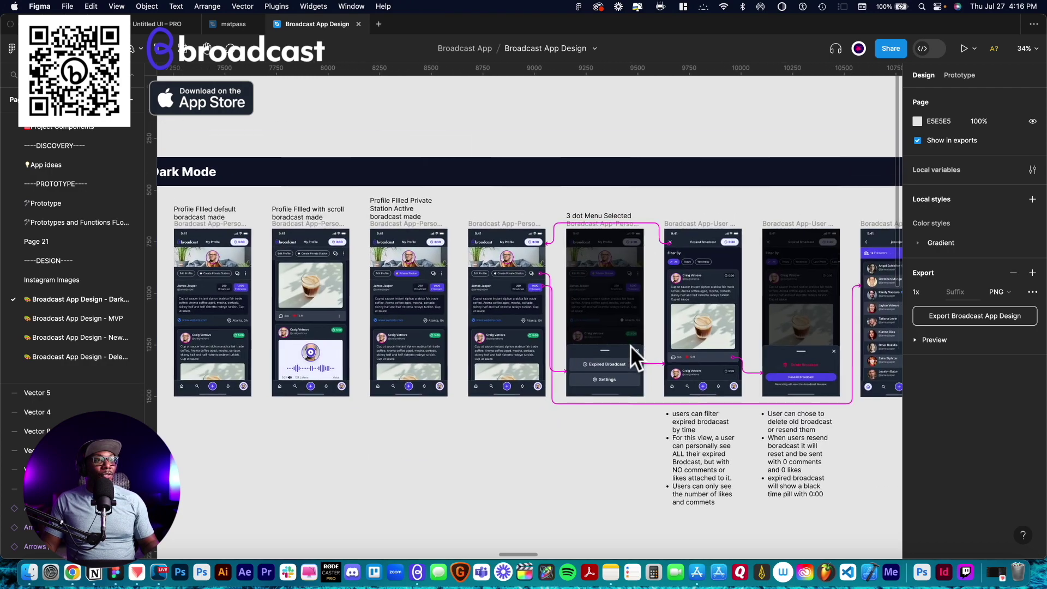
scroll(631, 346, right, 20)
scroll(631, 346, up, 1)
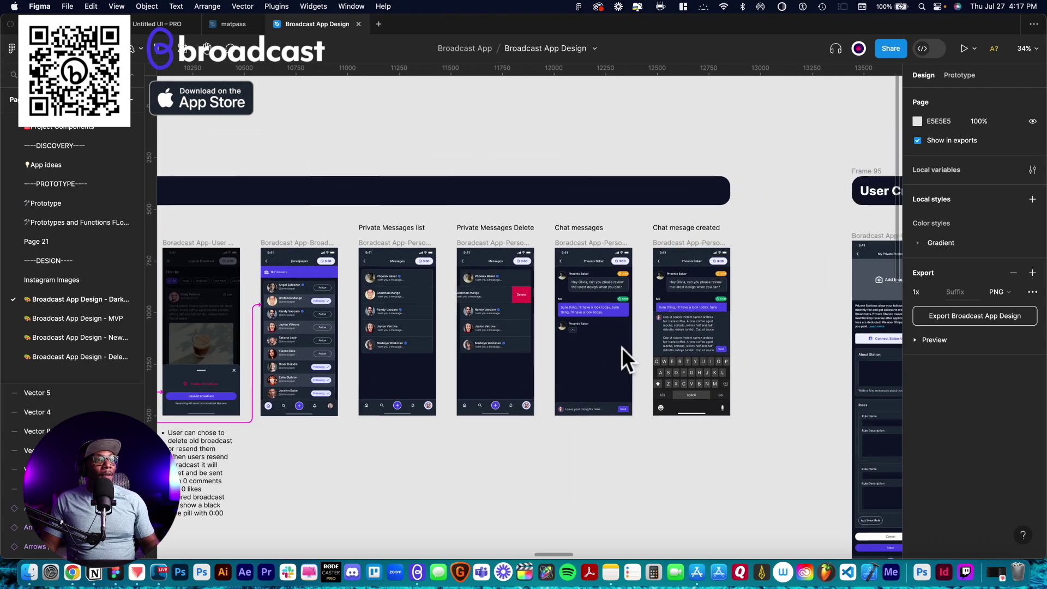
Survey the User Creates Private Station section and the Public and Private Station Selection and Message types section
scroll(622, 348, right, 20)
scroll(622, 348, down, 1)
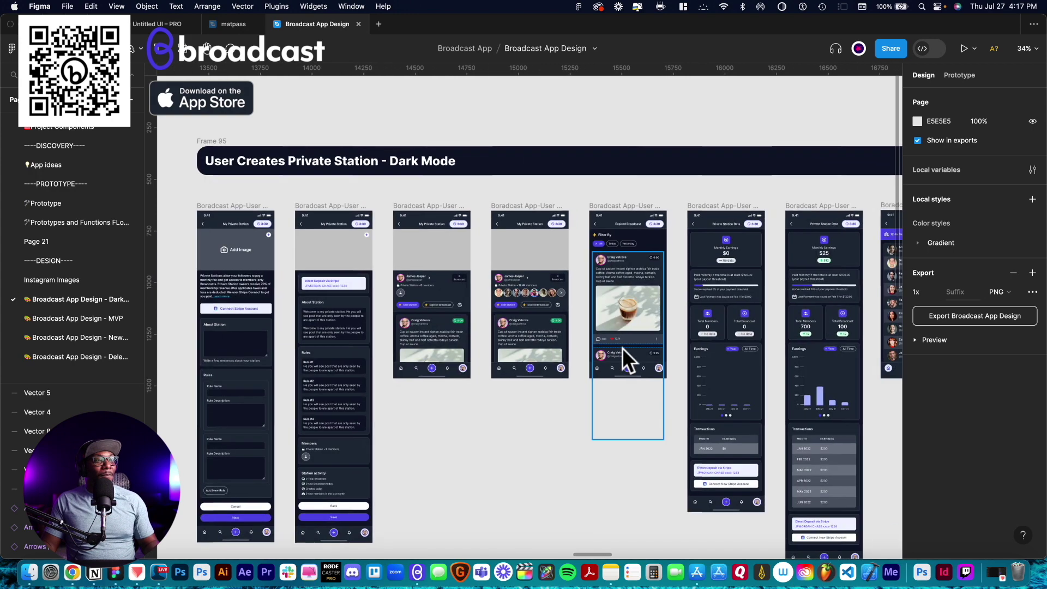
scroll(623, 348, right, 20)
scroll(623, 348, down, 1)
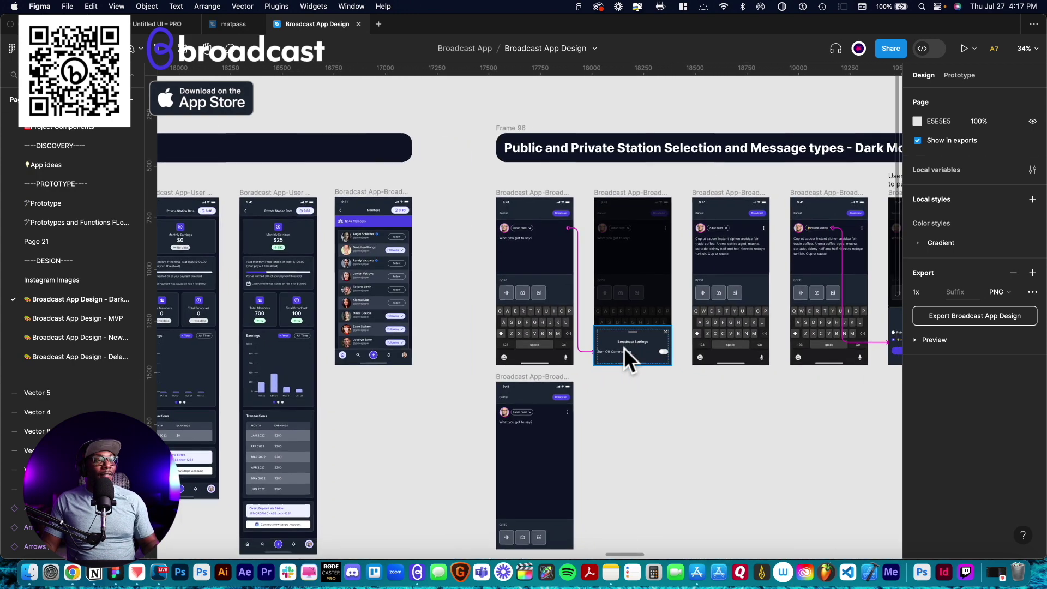
scroll(624, 348, right, 20)
scroll(625, 350, up, 1)
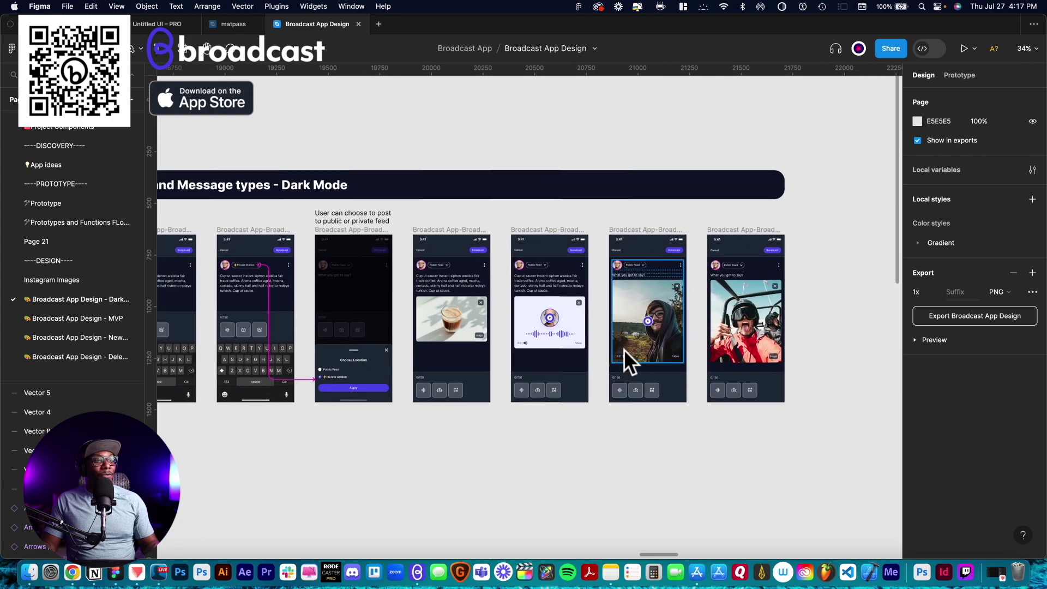
Look over the Likes and Comments Expanded section and the Search Screen section
scroll(624, 349, right, 20)
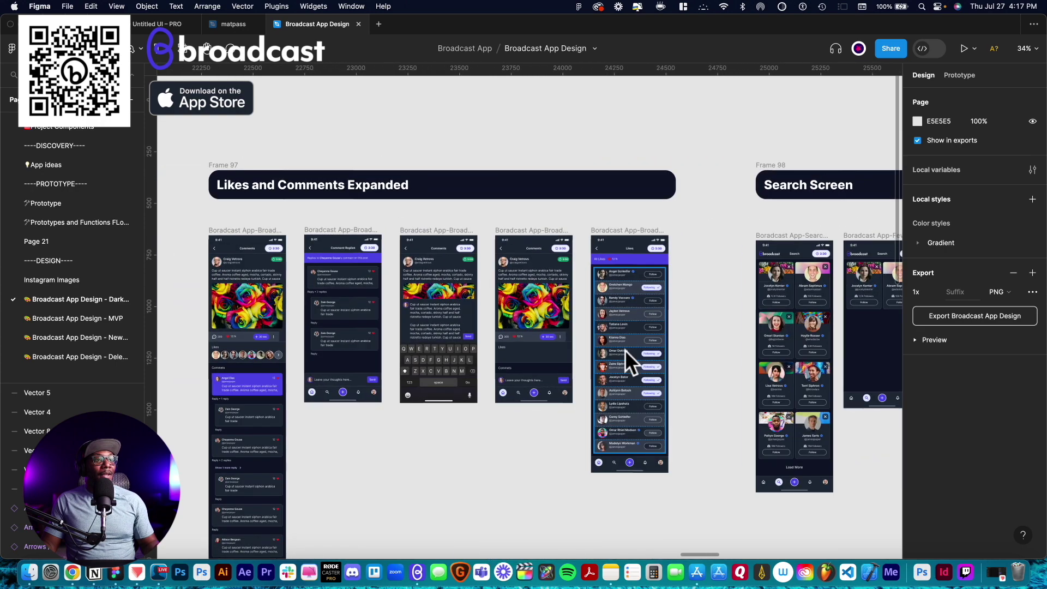
scroll(626, 350, right, 15)
scroll(618, 351, down, 1)
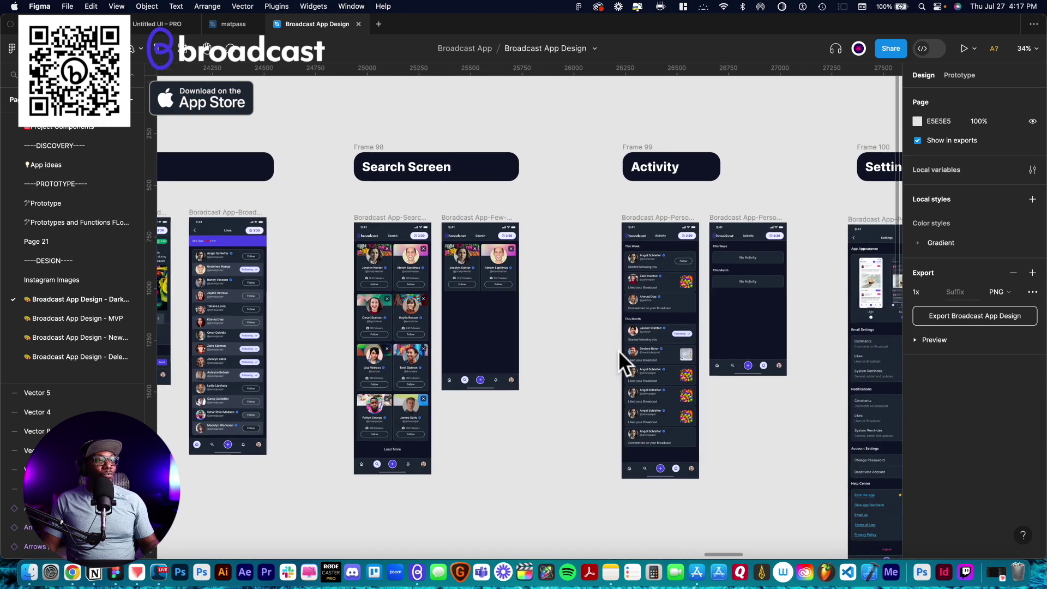
Review the Activity screens and the Settings screens, including the deactivate account and change password sheets
scroll(618, 351, right, 3)
scroll(616, 351, up, 1)
scroll(592, 355, right, 7)
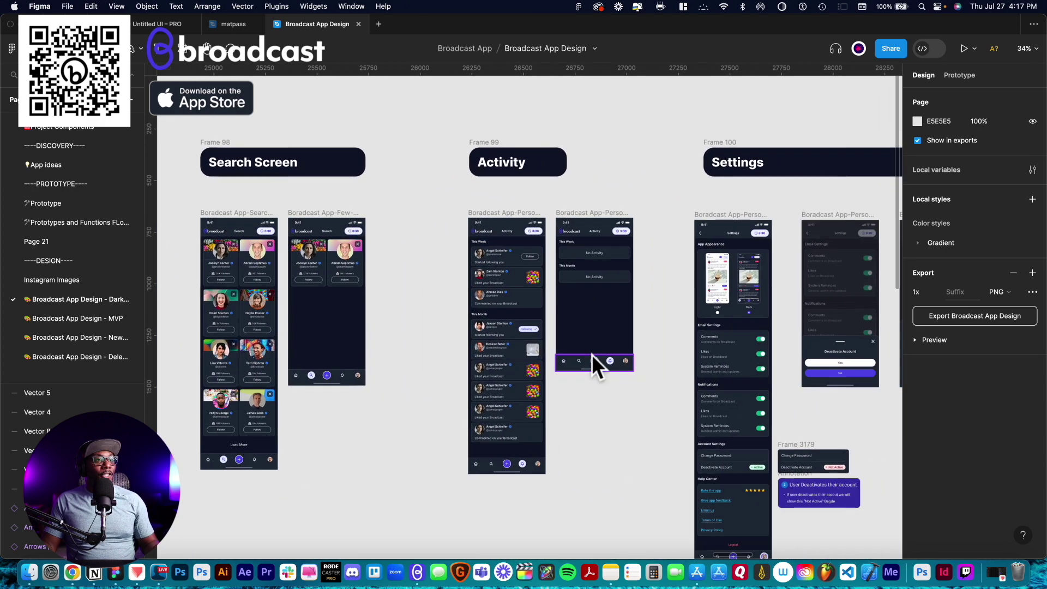
scroll(595, 354, right, 15)
scroll(595, 354, down, 2)
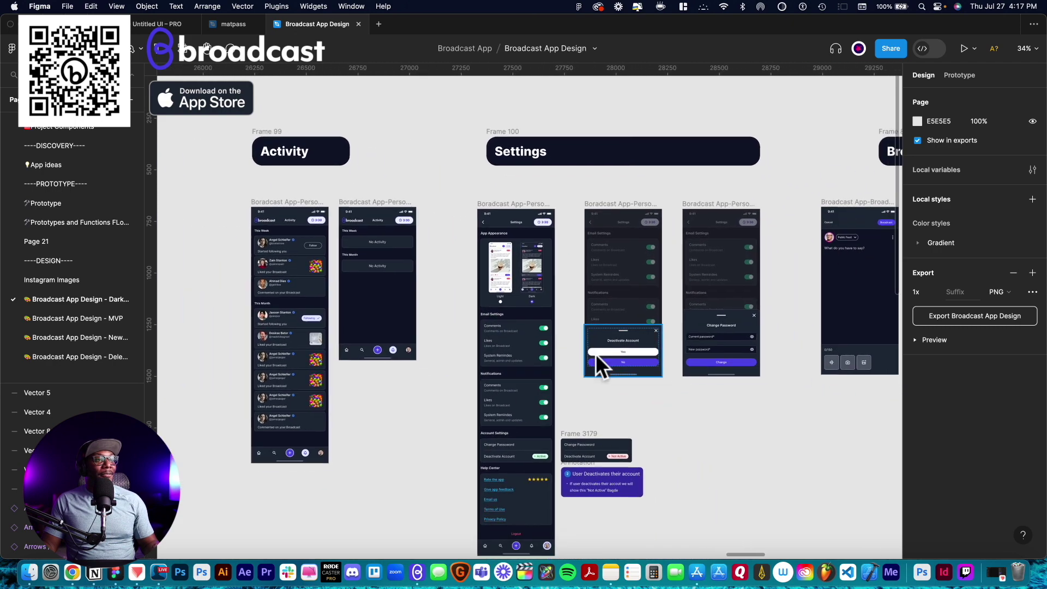
Examine the voice recording screens in the Broadcast Audio Message section
scroll(596, 354, right, 8)
scroll(597, 354, up, 1)
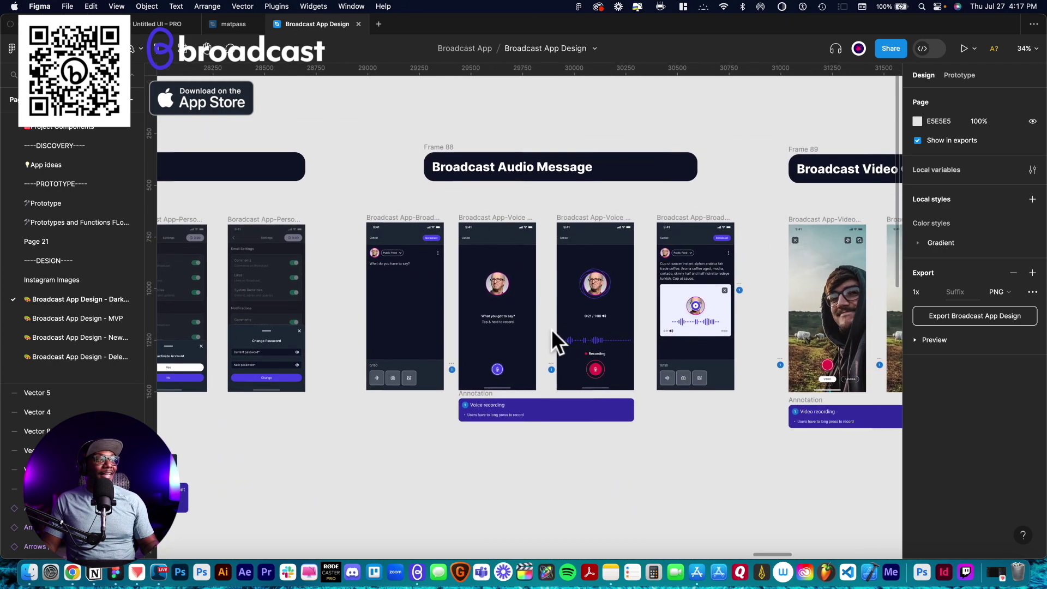
scroll(473, 312, up, 2)
scroll(473, 312, right, 1)
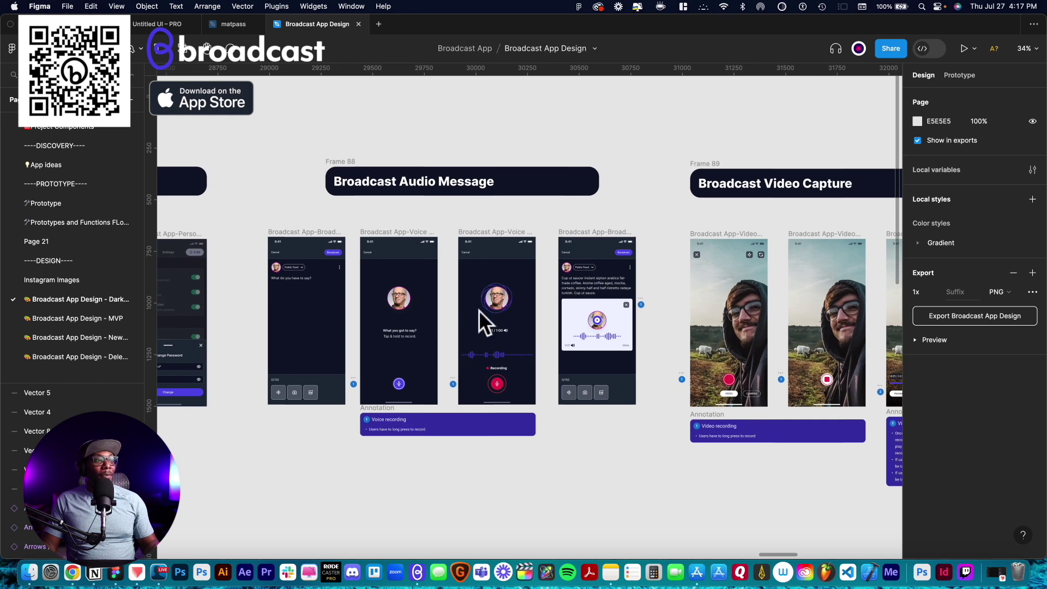
Review the Broadcast Video Capture and Broadcast Photo Capture screens
scroll(534, 325, right, 12)
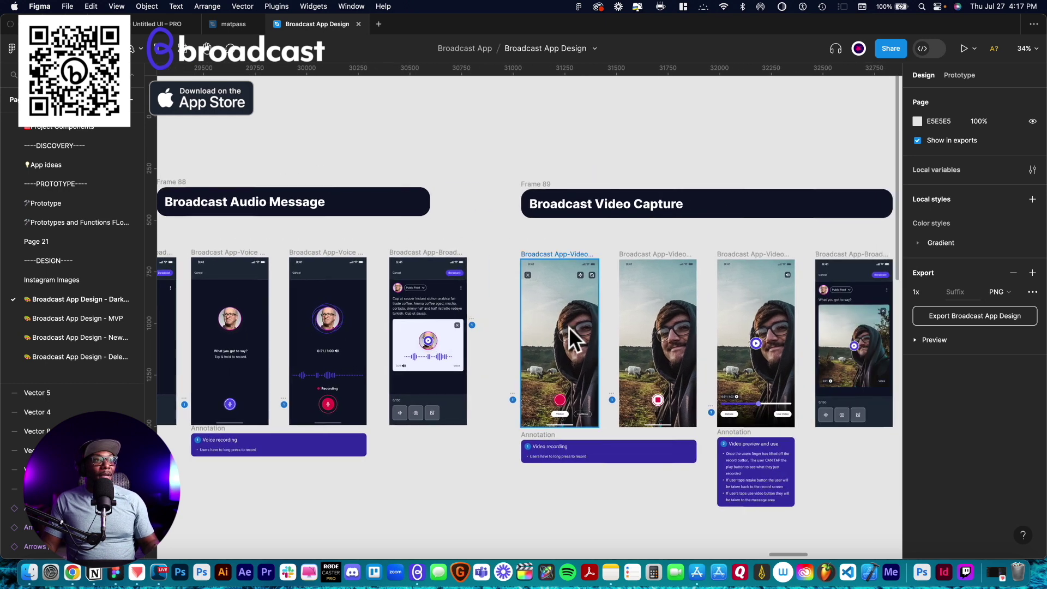
scroll(554, 319, right, 20)
scroll(553, 320, up, 2)
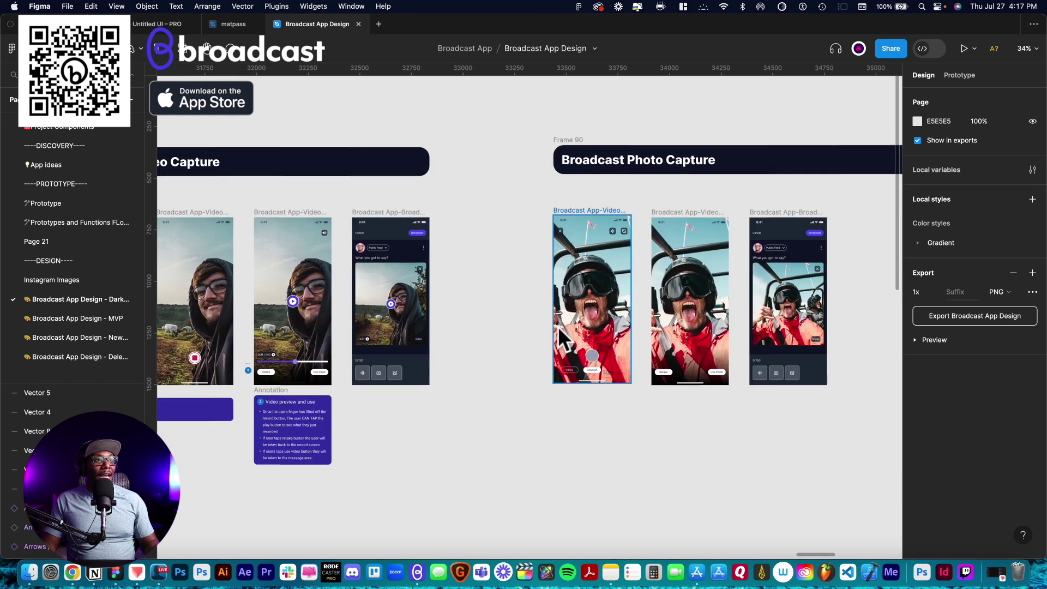
Find the Delete Broadcast Bottom Sheet section and examine its screen
scroll(554, 327, right, 1)
scroll(553, 327, up, 1)
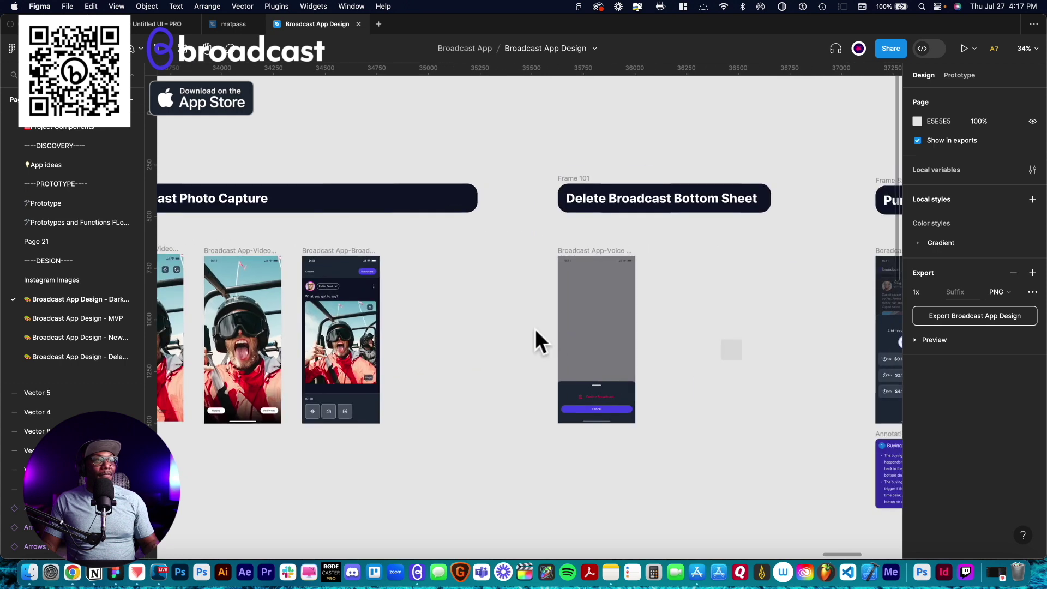
scroll(582, 332, right, 2)
scroll(577, 278, right, 1)
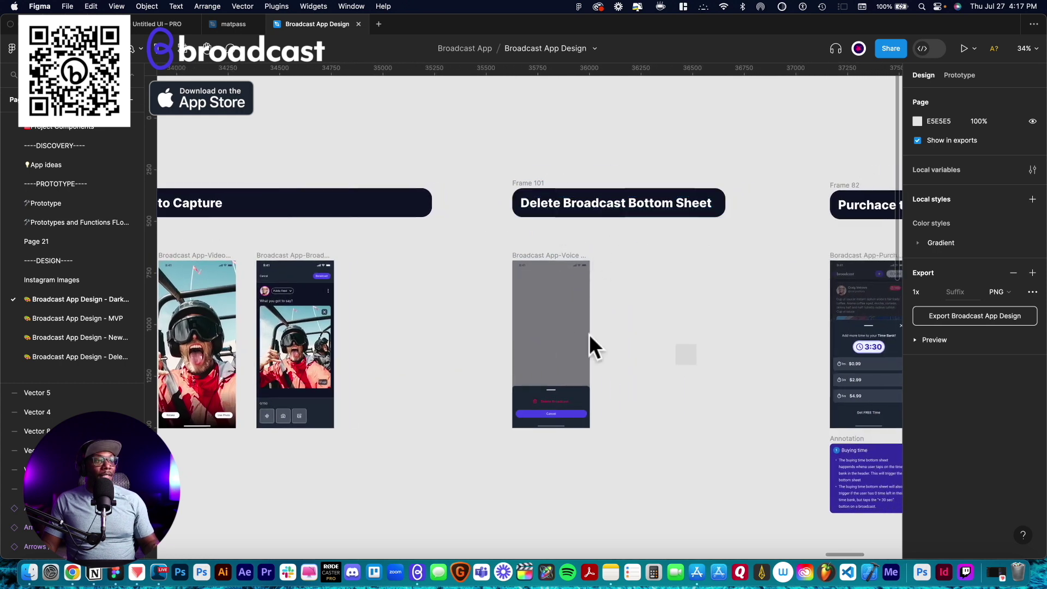
Inspect the Time Bank purchase options up close in the section for purchasing more time
scroll(592, 344, right, 10)
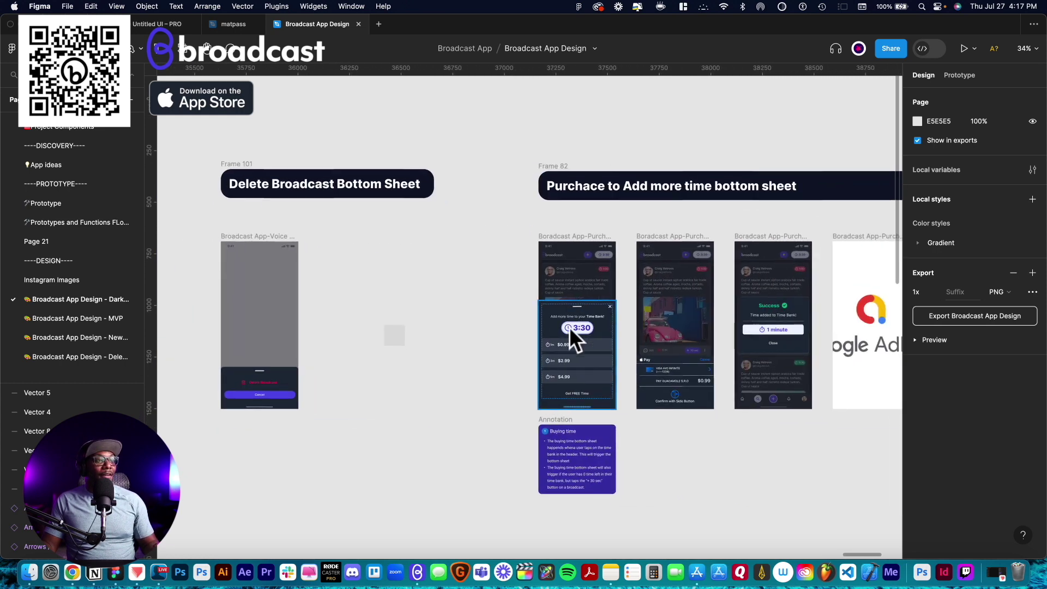
scroll(579, 328, up, 5)
scroll(505, 368, up, 6)
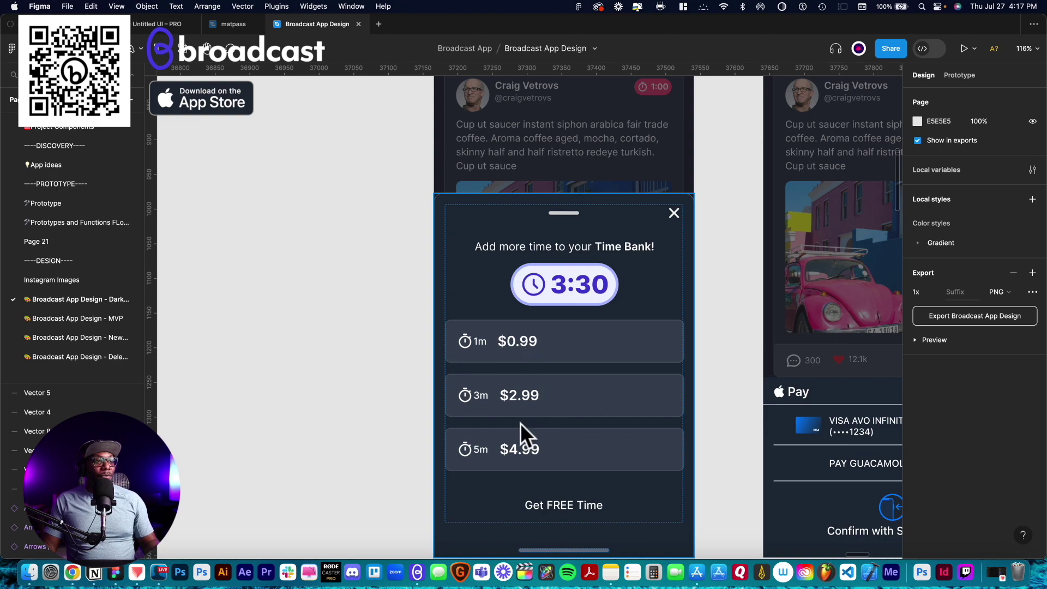
Follow the time purchase flow through the Apple Pay, success and ad screens
scroll(571, 497, down, 5)
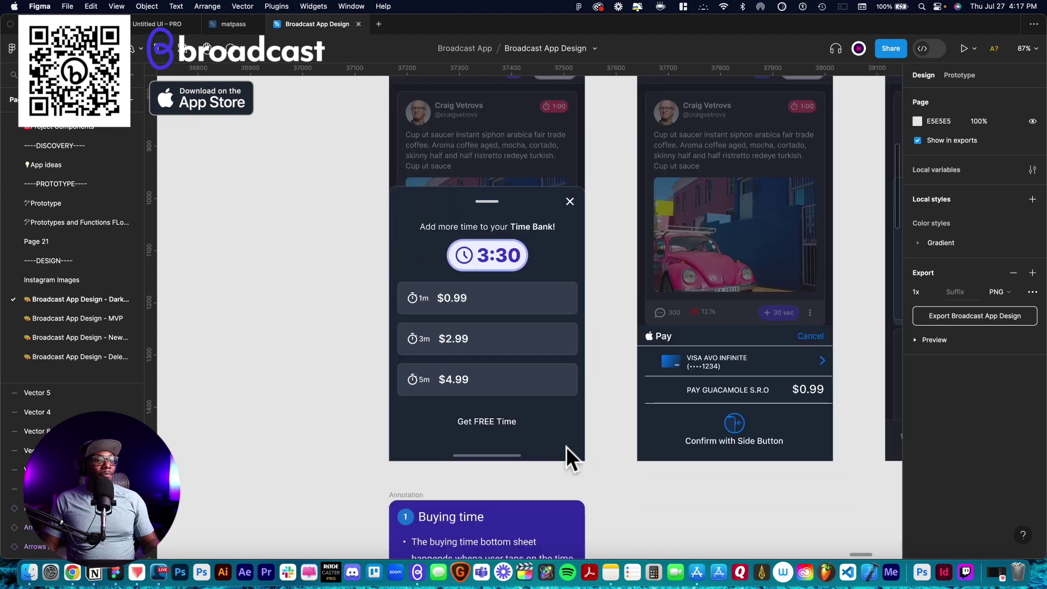
scroll(574, 383, down, 5)
scroll(550, 370, right, 3)
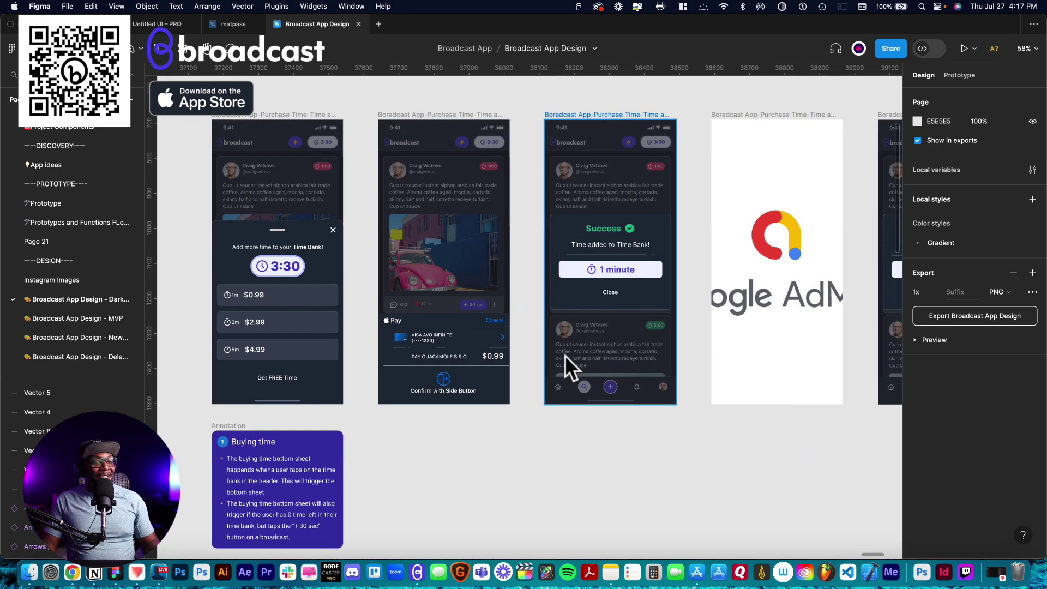
scroll(567, 370, up, 2)
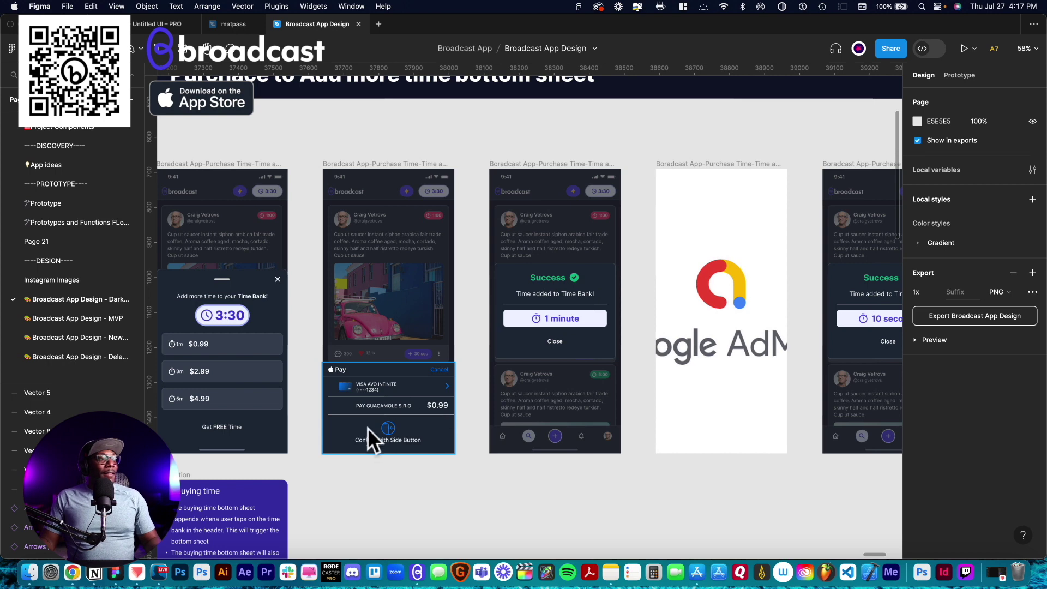
Follow the rest of the time purchase flow from the success screen through the ad to the Timebank Celebration screen
click(554, 303)
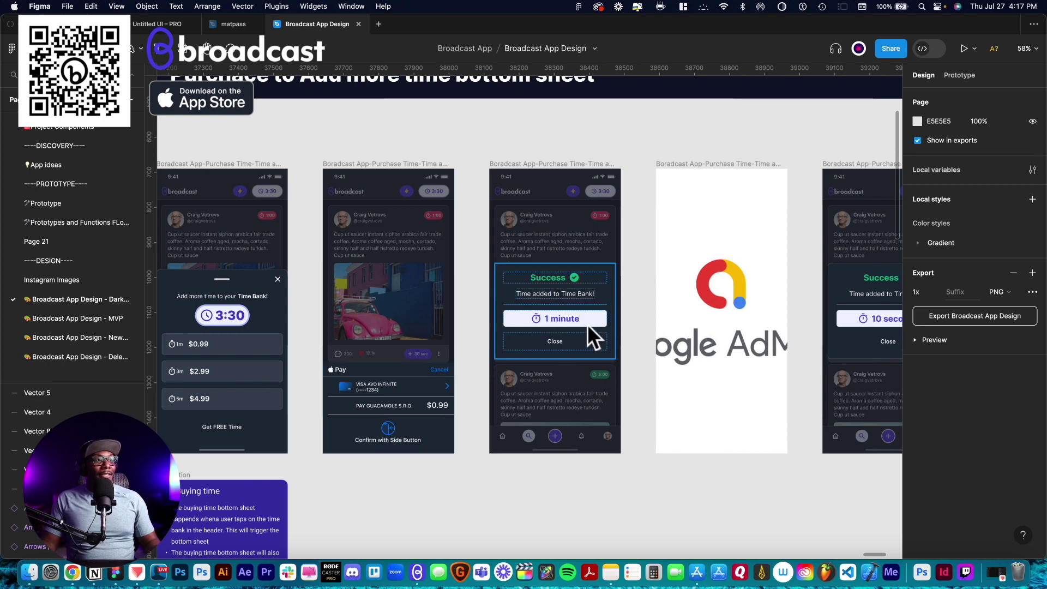
scroll(644, 295, right, 5)
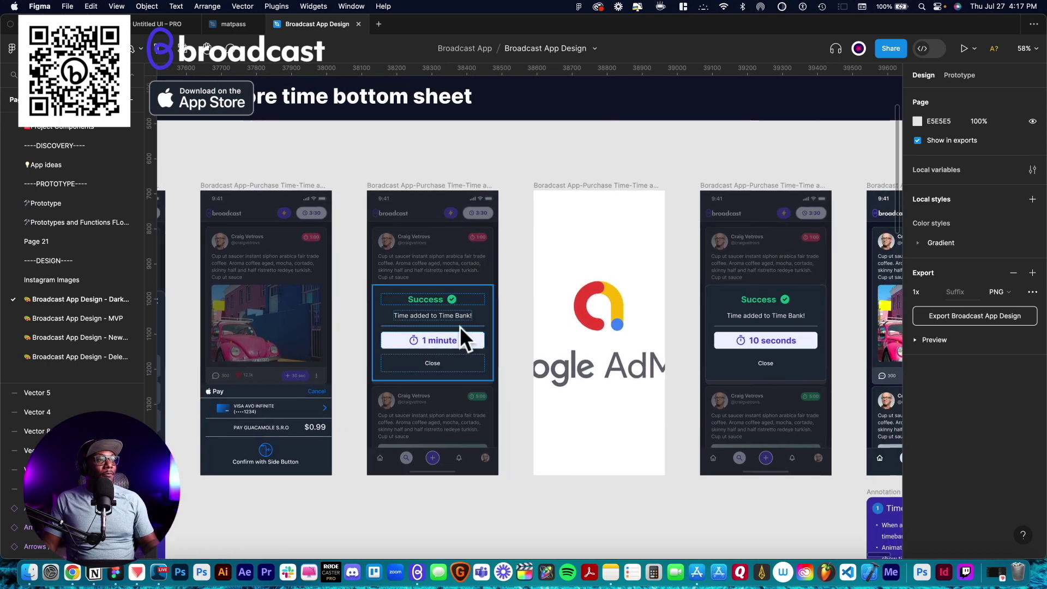
scroll(485, 358, right, 5)
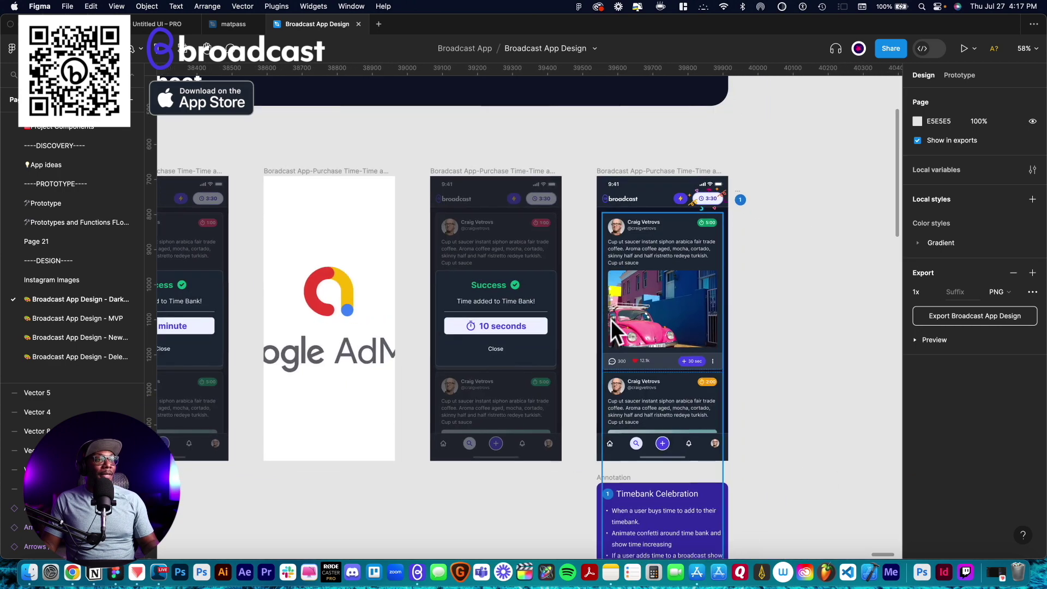
scroll(682, 253, down, 5)
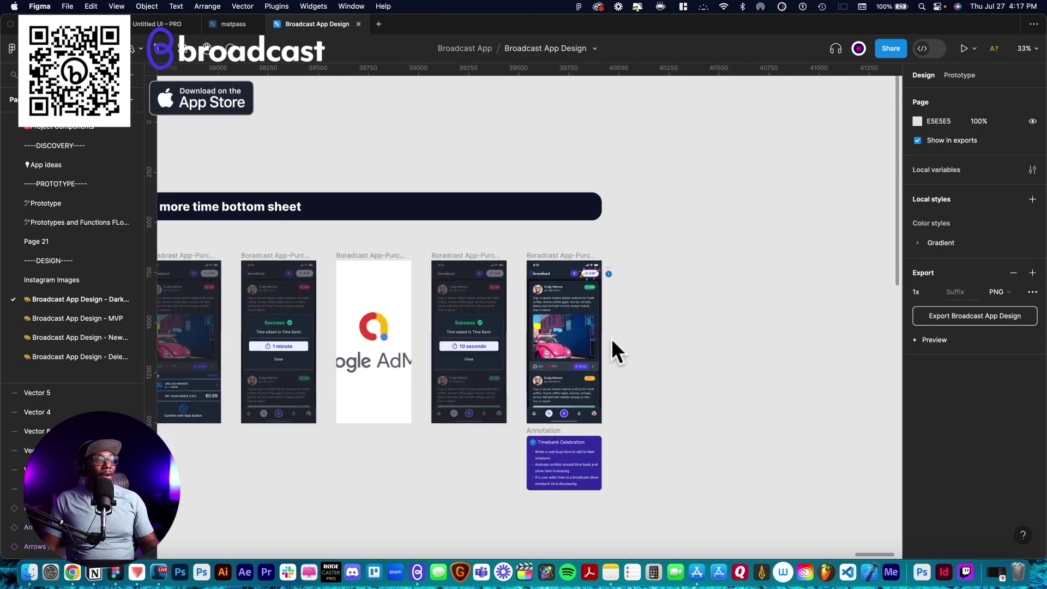
scroll(575, 353, down, 5)
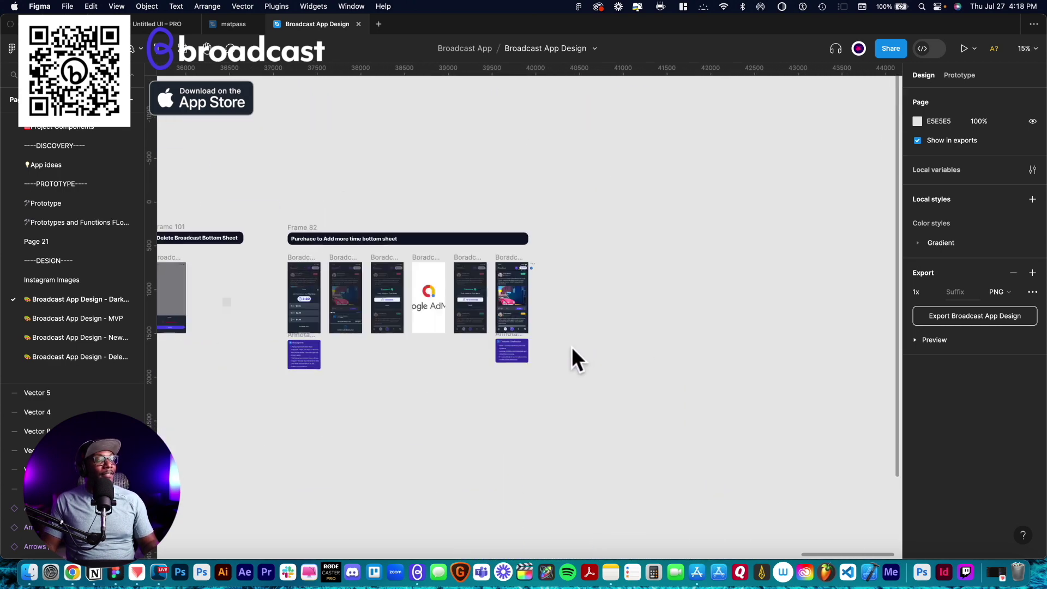
Return to the earlier sections and examine the Search Screen and Activity designs up close
scroll(492, 353, left, 5)
scroll(448, 350, up, 3)
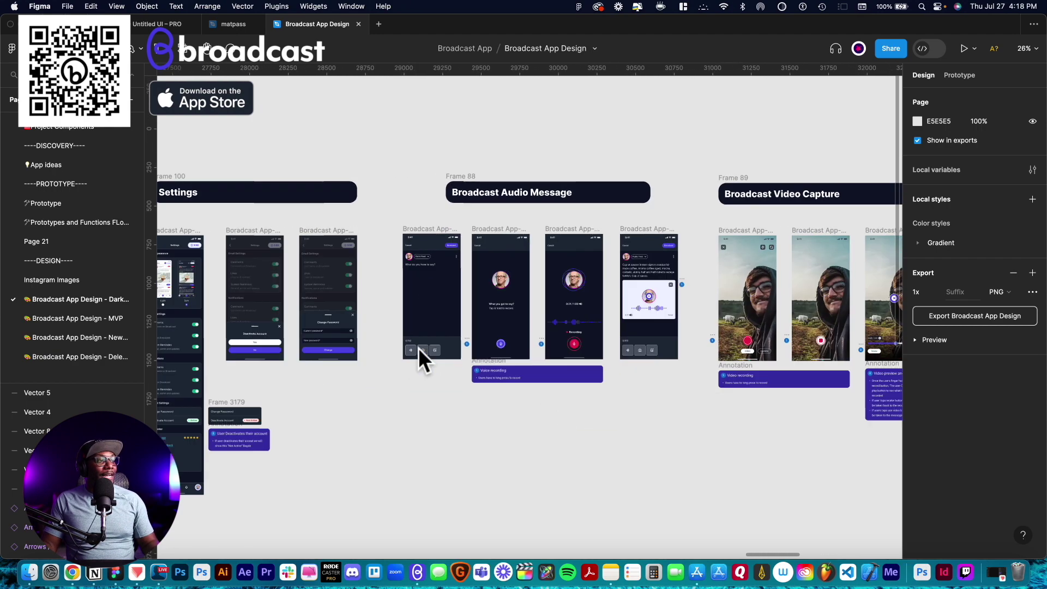
scroll(410, 351, left, 5)
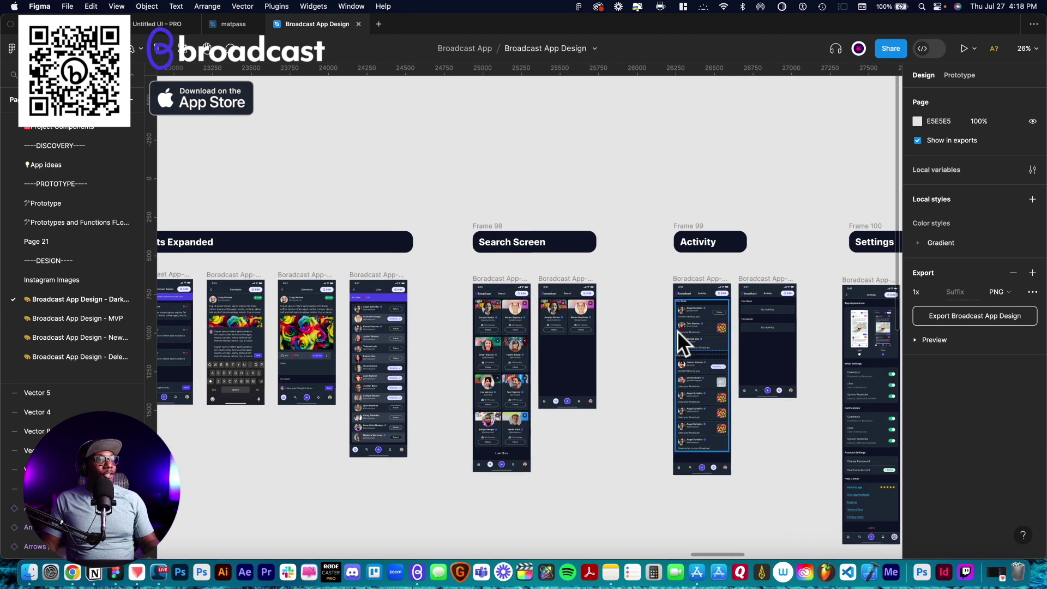
scroll(698, 330, up, 3)
scroll(701, 330, up, 2)
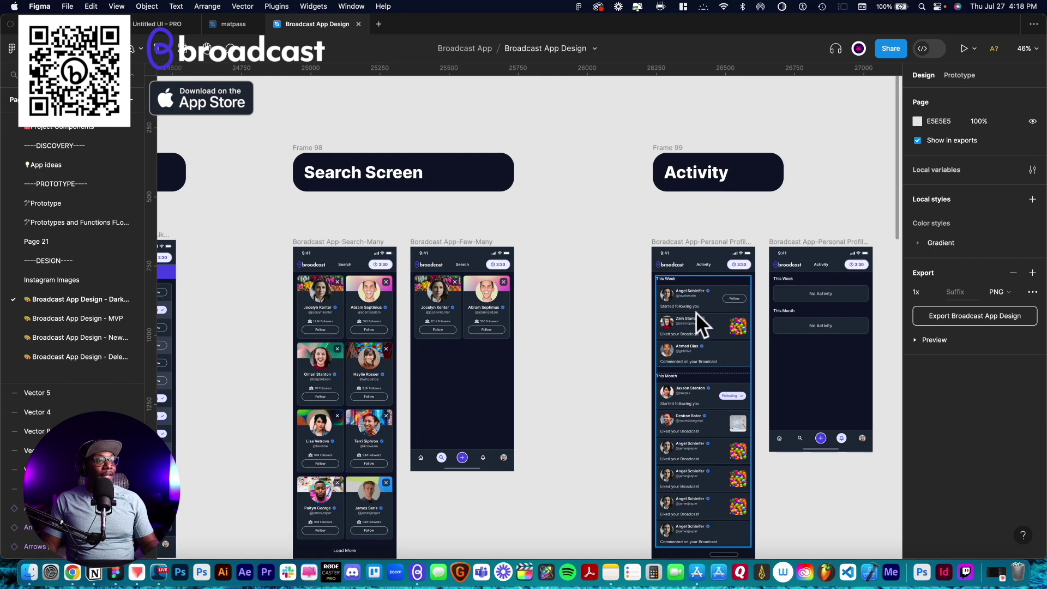
scroll(695, 316, left, 3)
Review the comment, reply and likes screens in the Likes and Comments Expanded section
scroll(583, 313, left, 8)
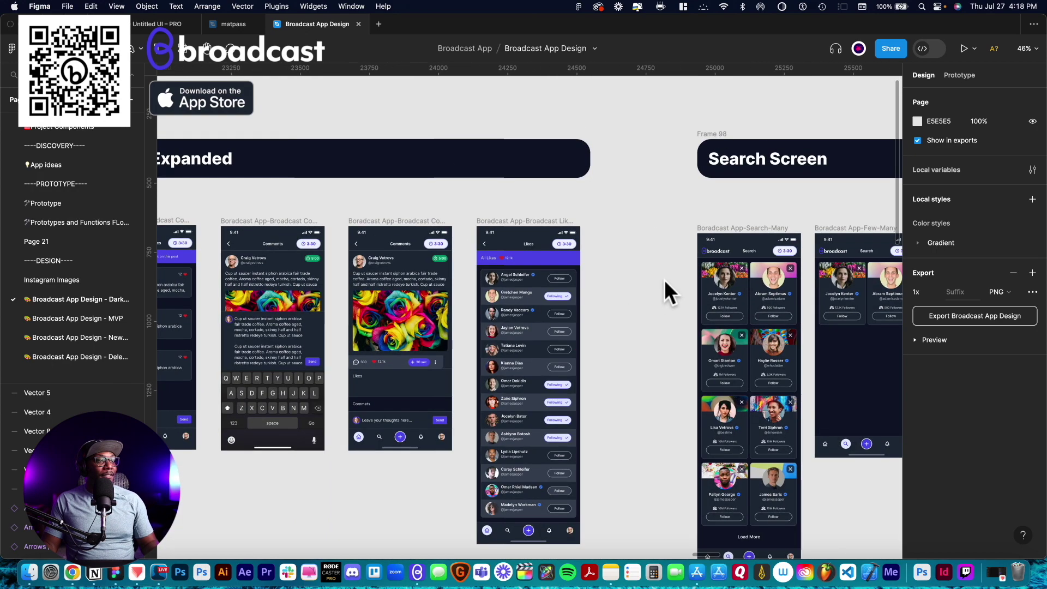
scroll(541, 320, left, 10)
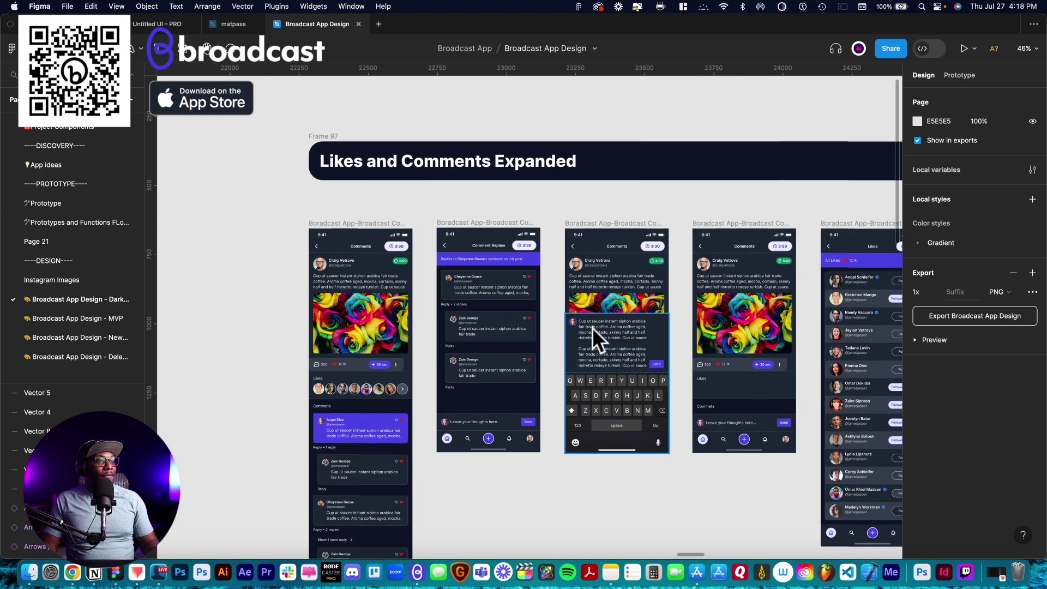
scroll(484, 326, down, 2)
scroll(584, 341, right, 10)
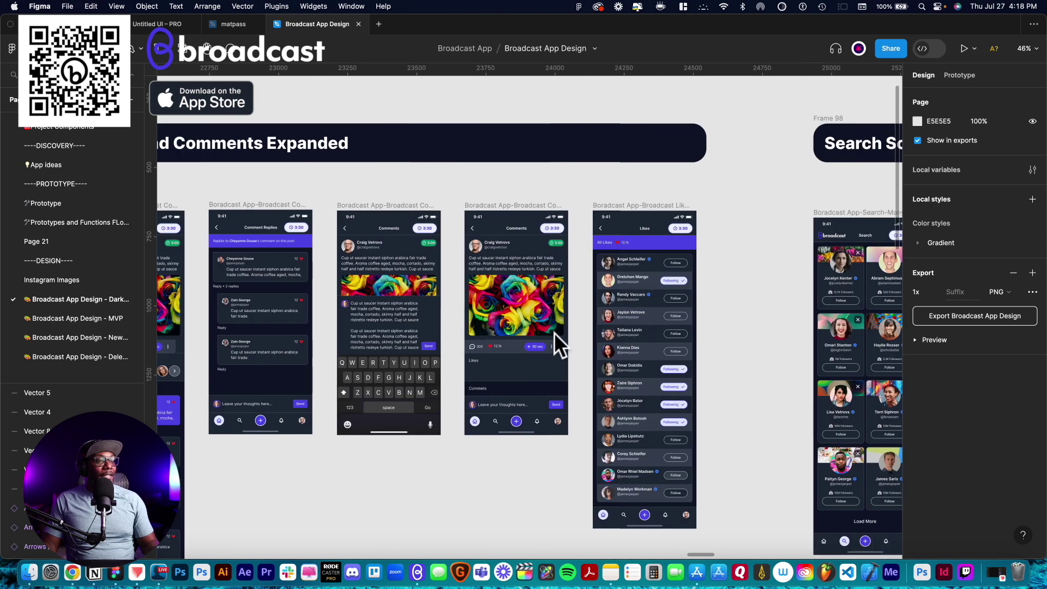
Revisit the Settings section with its account bottom sheets and the neighbouring Activity screens
scroll(567, 338, right, 20)
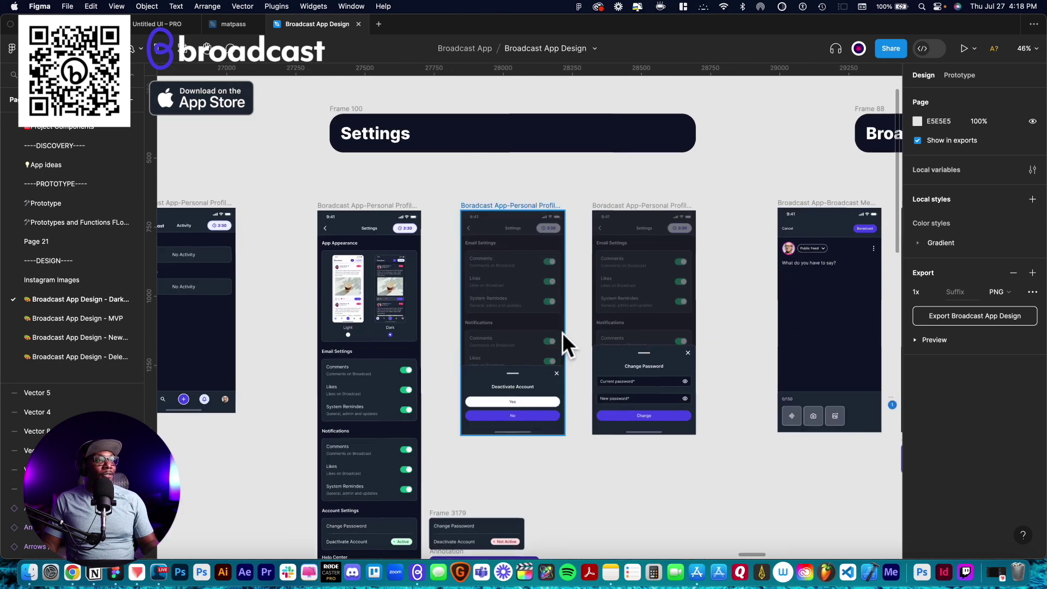
scroll(428, 355, right, 10)
scroll(441, 353, left, 20)
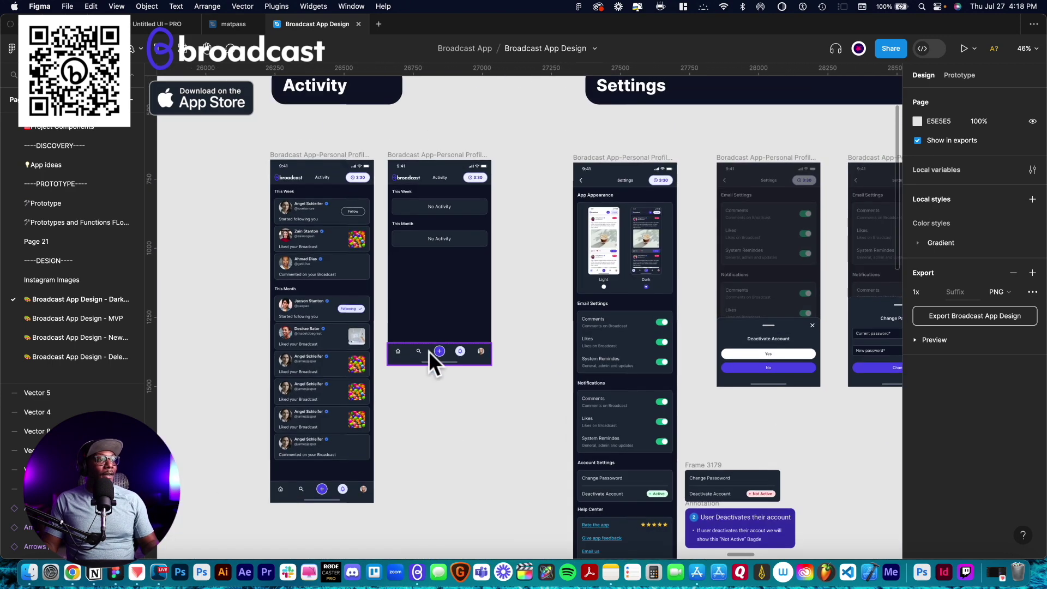
Look back over the station selection and message type screens and the User Creates Private Station section
scroll(443, 343, left, 20)
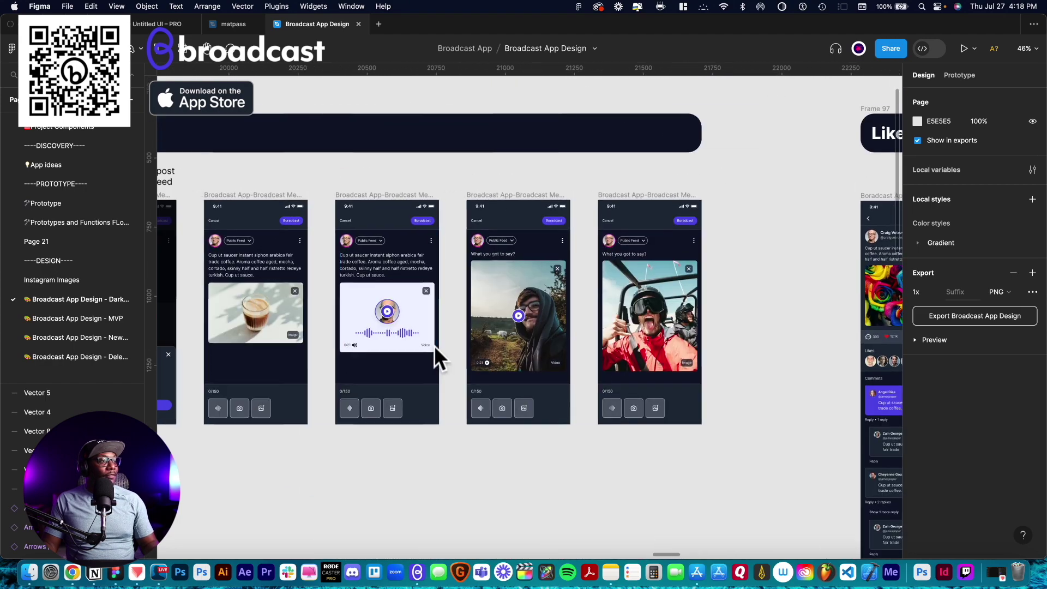
scroll(516, 347, left, 20)
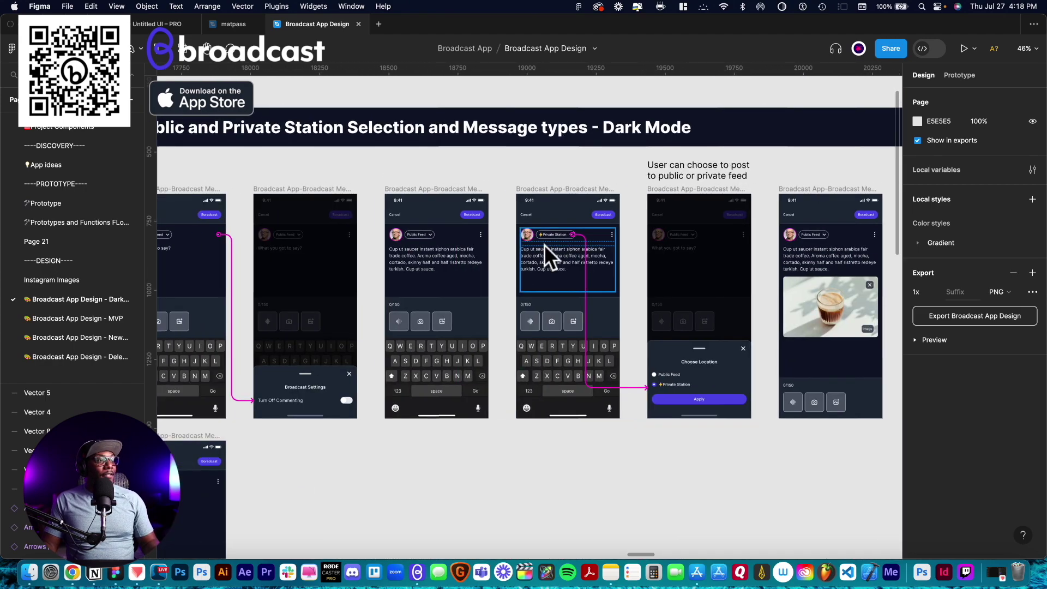
scroll(483, 294, left, 20)
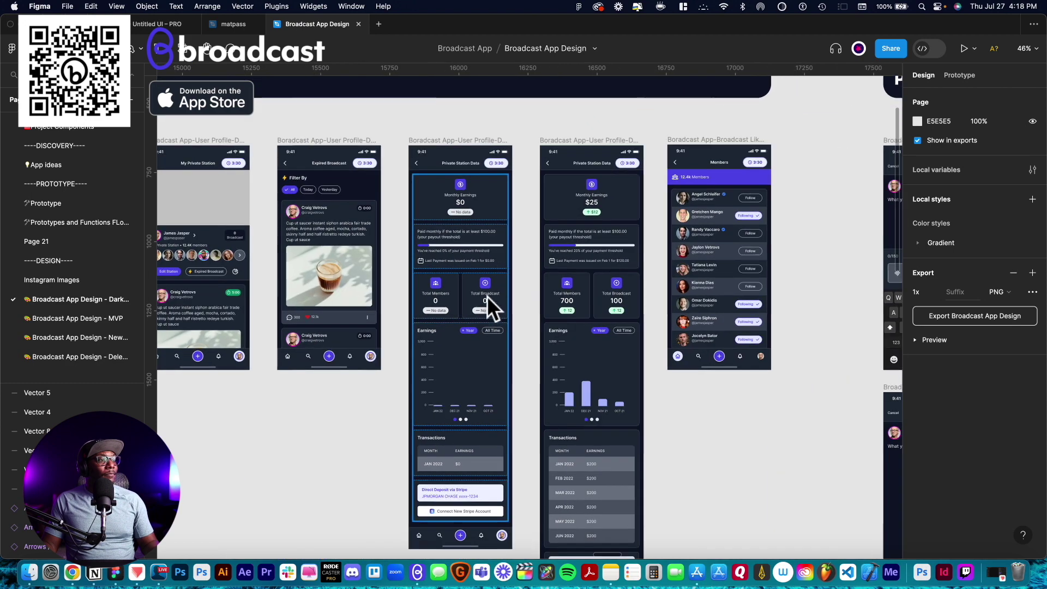
scroll(434, 299, left, 20)
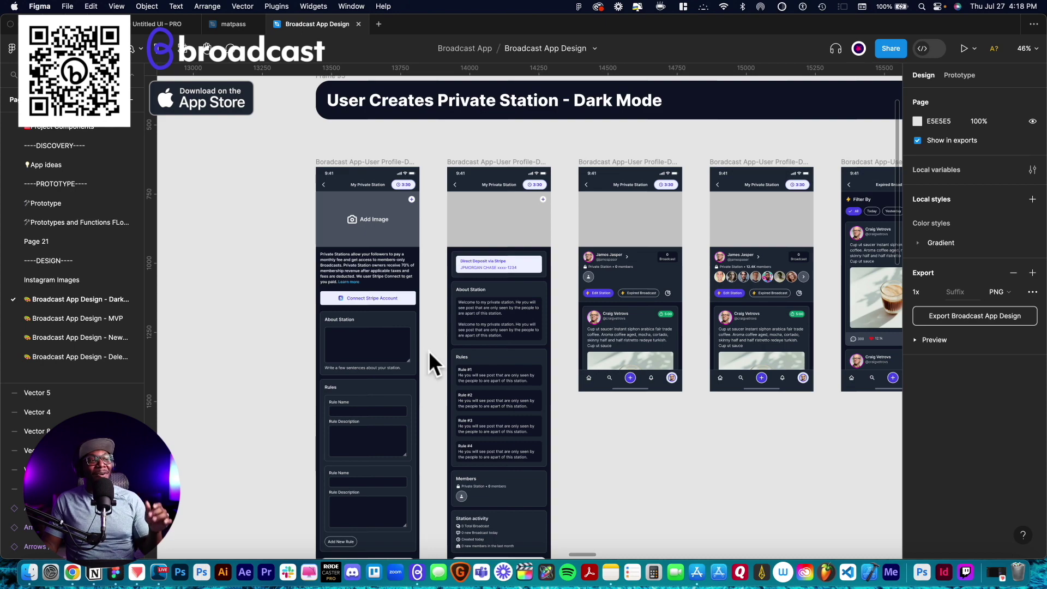
Examine the private chat screens up close, including the one with a message being composed
scroll(428, 350, down, 3)
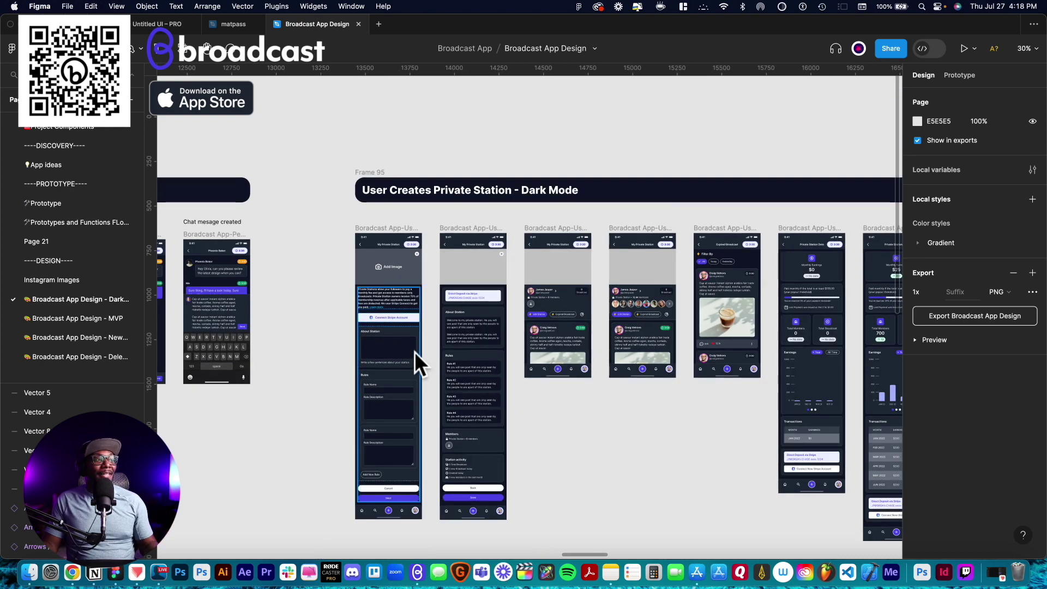
scroll(418, 349, left, 5)
scroll(491, 336, up, 5)
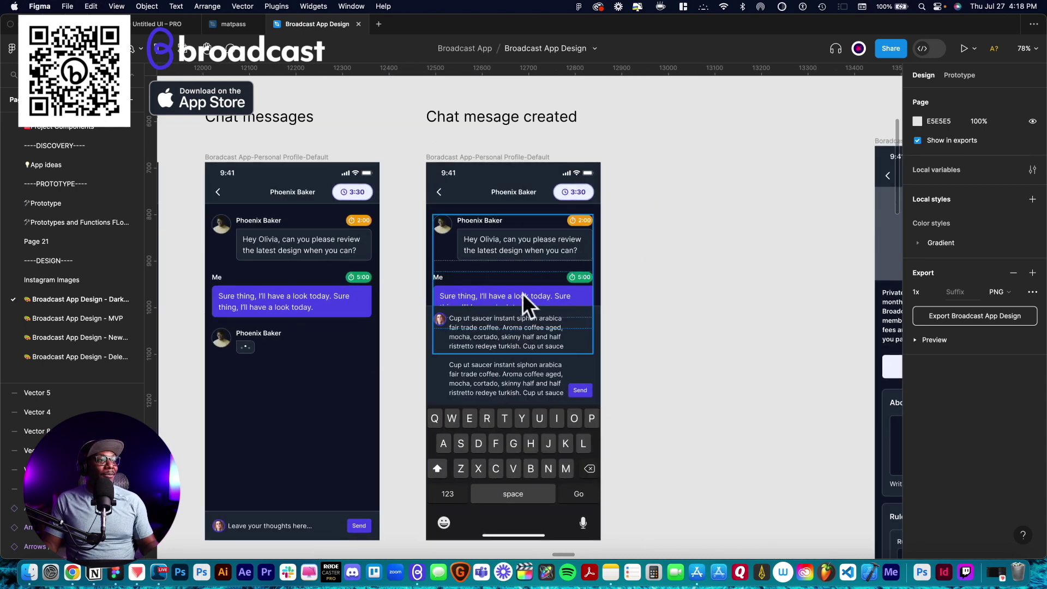
scroll(578, 234, up, 2)
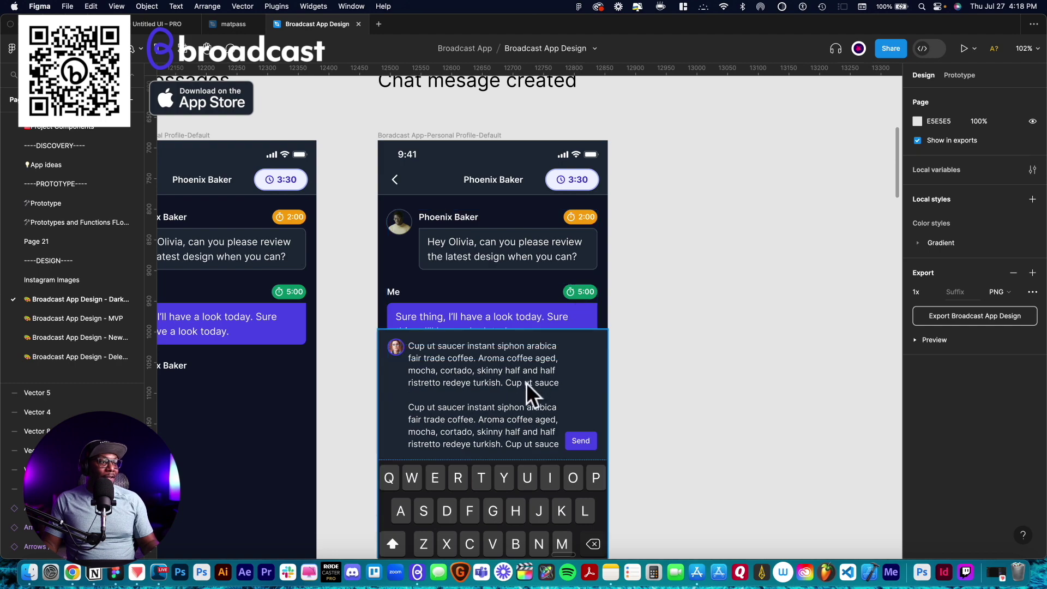
scroll(508, 371, down, 3)
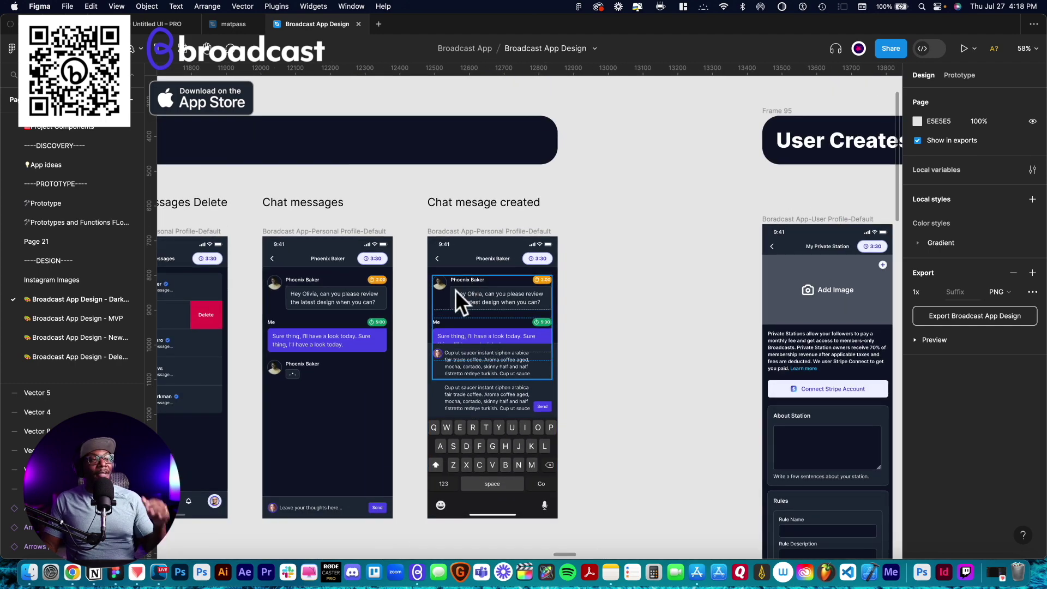
Trace the personal profile flow from the private messages list back to the 3 dot menu and Expired Broadcast screens
scroll(405, 309, left, 10)
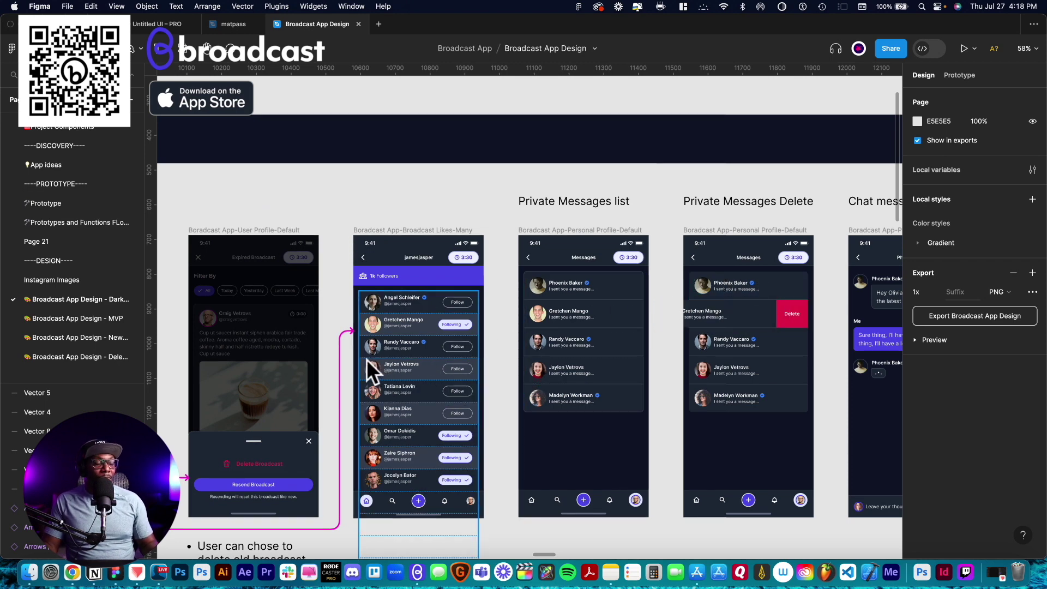
scroll(312, 375, left, 10)
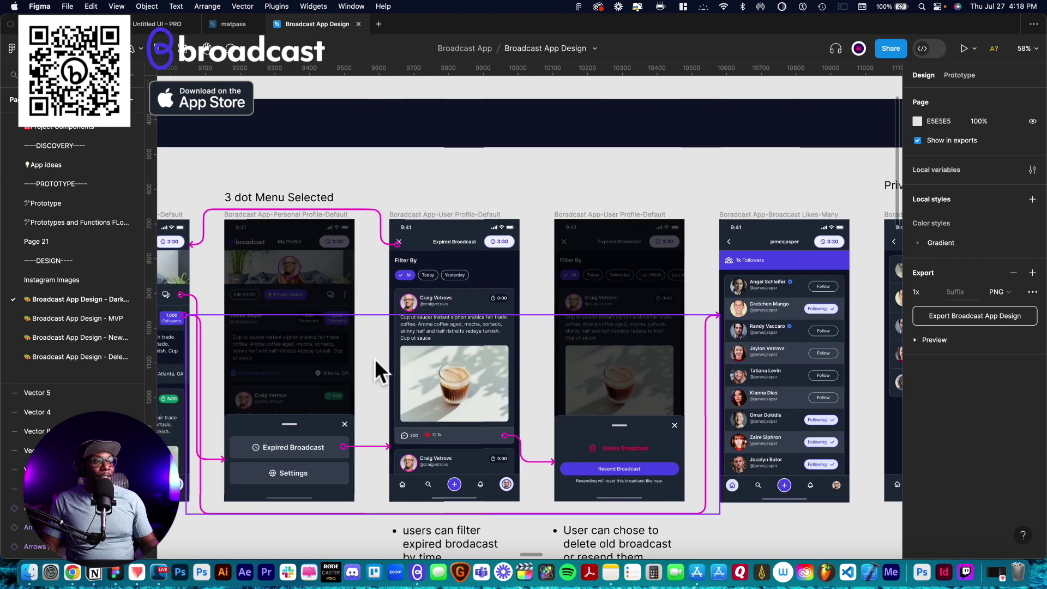
scroll(361, 360, left, 3)
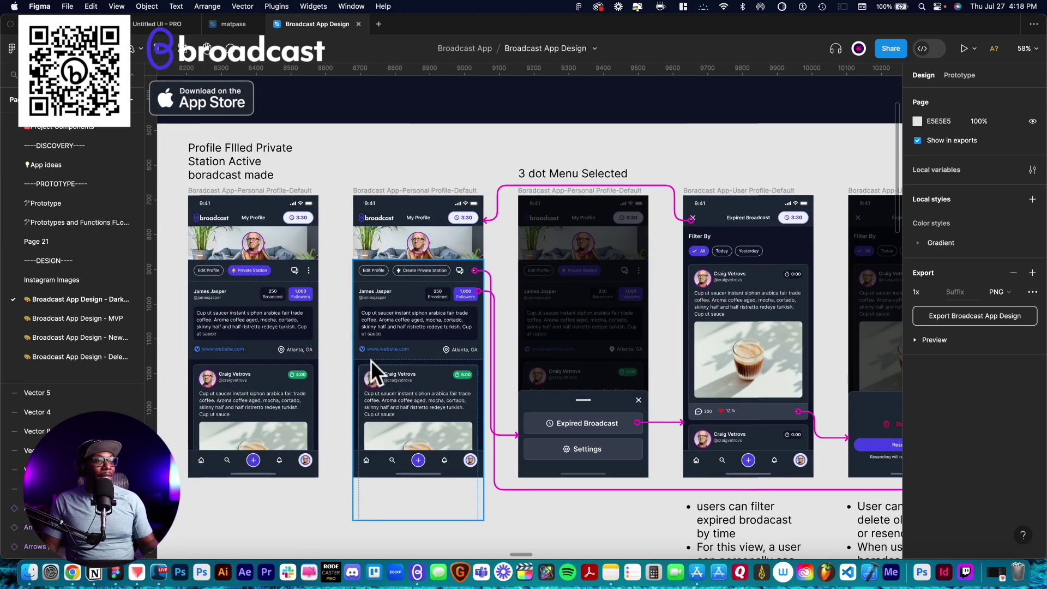
scroll(603, 386, right, 2)
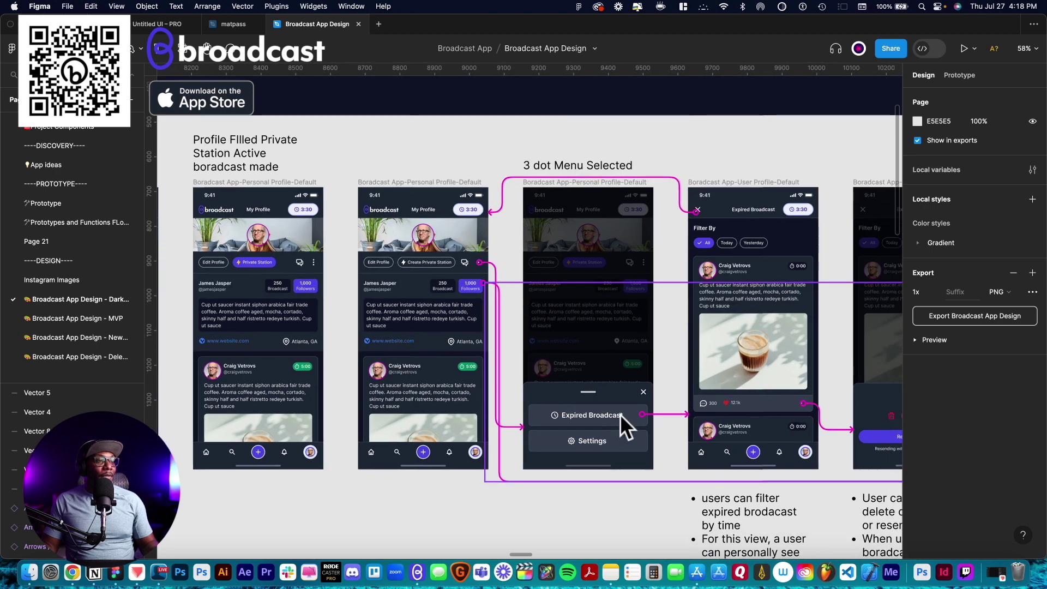
scroll(600, 416, right, 3)
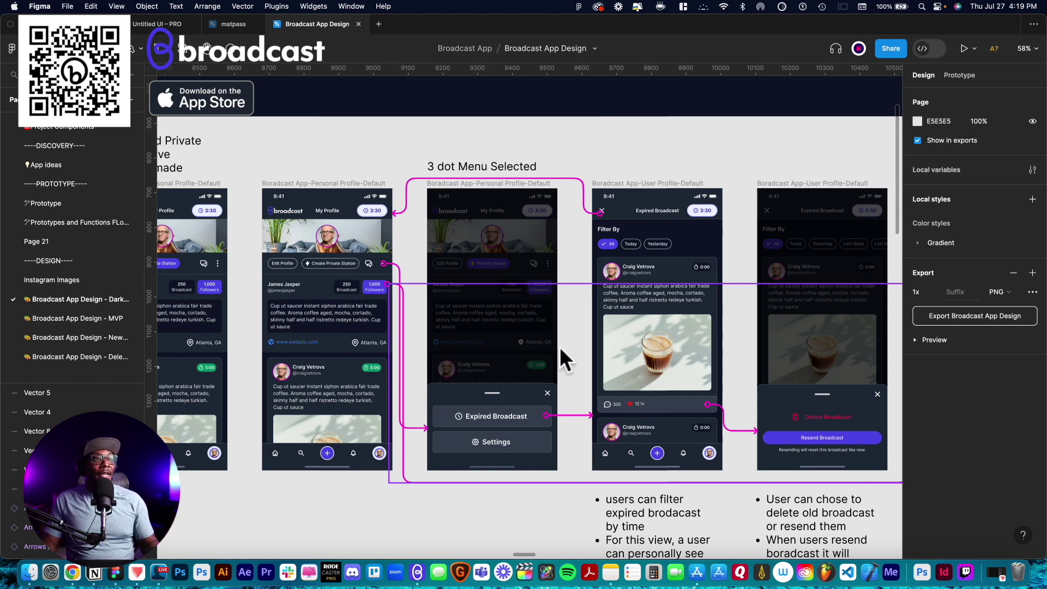
Inspect the Expired Broadcast screen up close, covering its time filters and the expired post's timer, within the 3 dot menu flow
scroll(600, 307, up, 5)
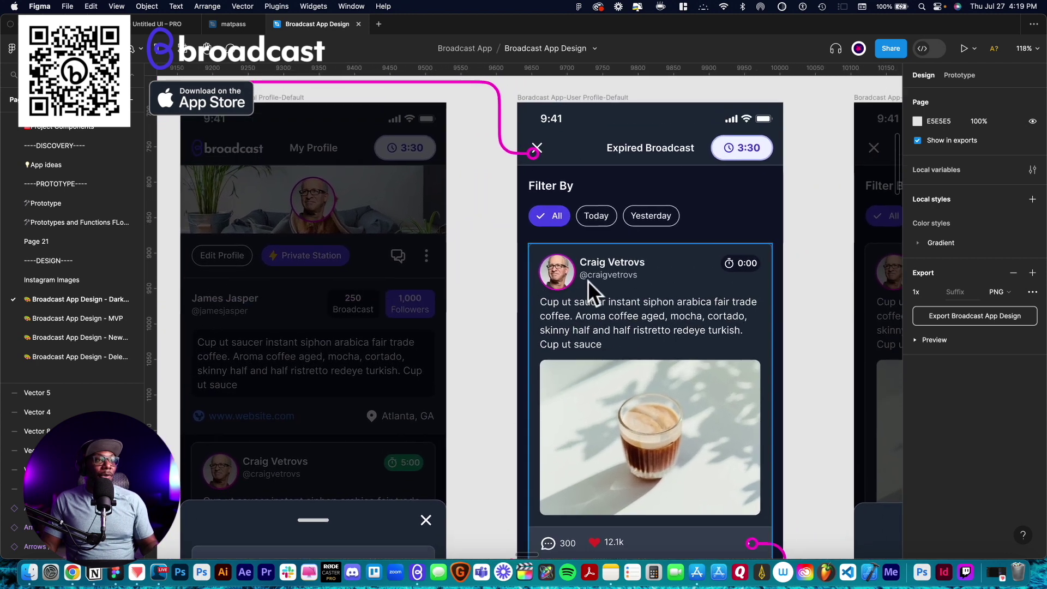
scroll(550, 230, up, 2)
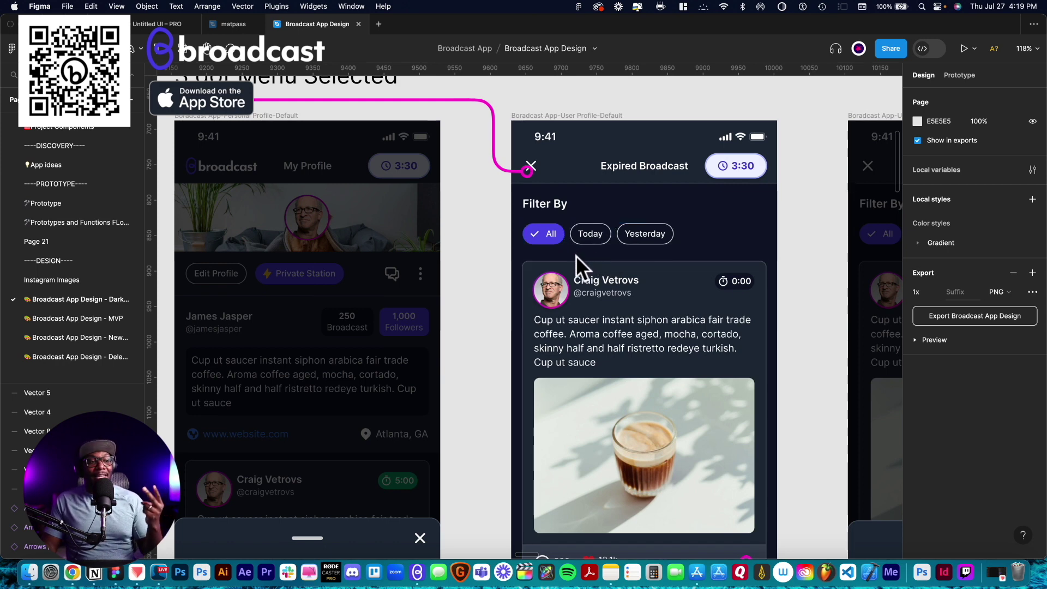
scroll(576, 306, down, 5)
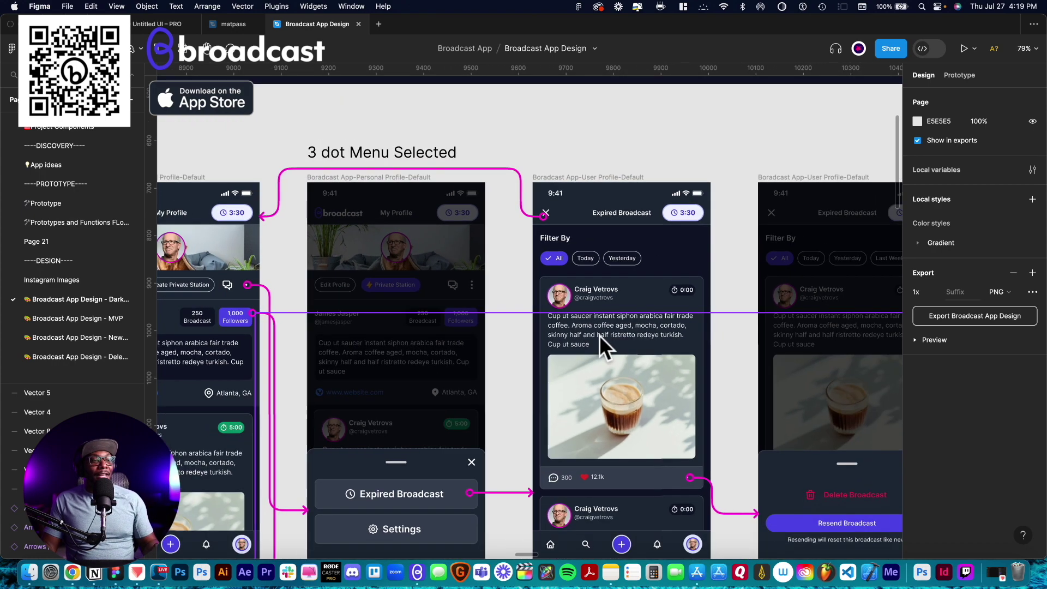
scroll(600, 336, up, 2)
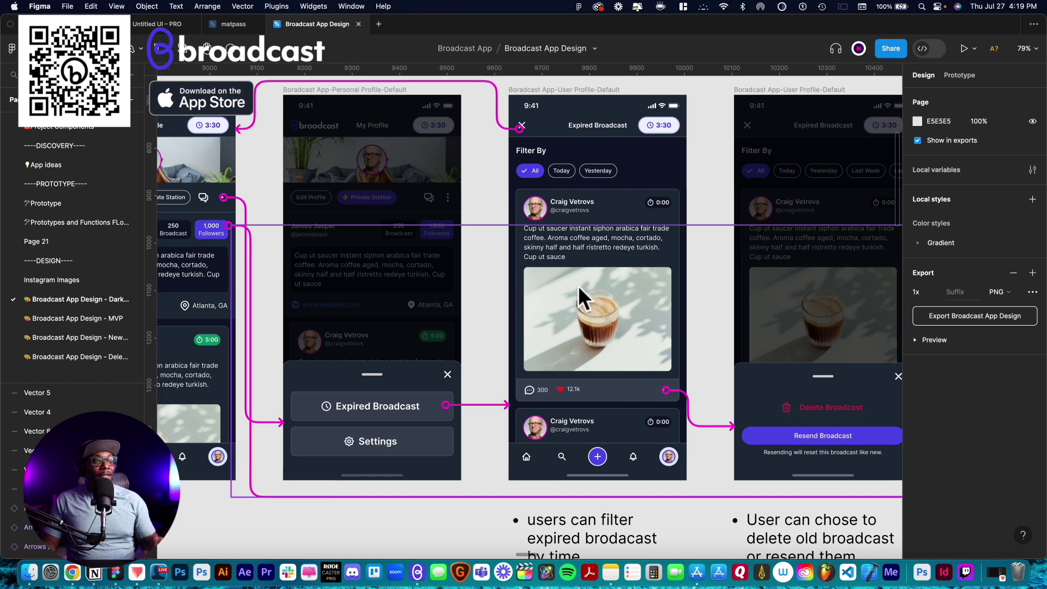
scroll(622, 232, up, 5)
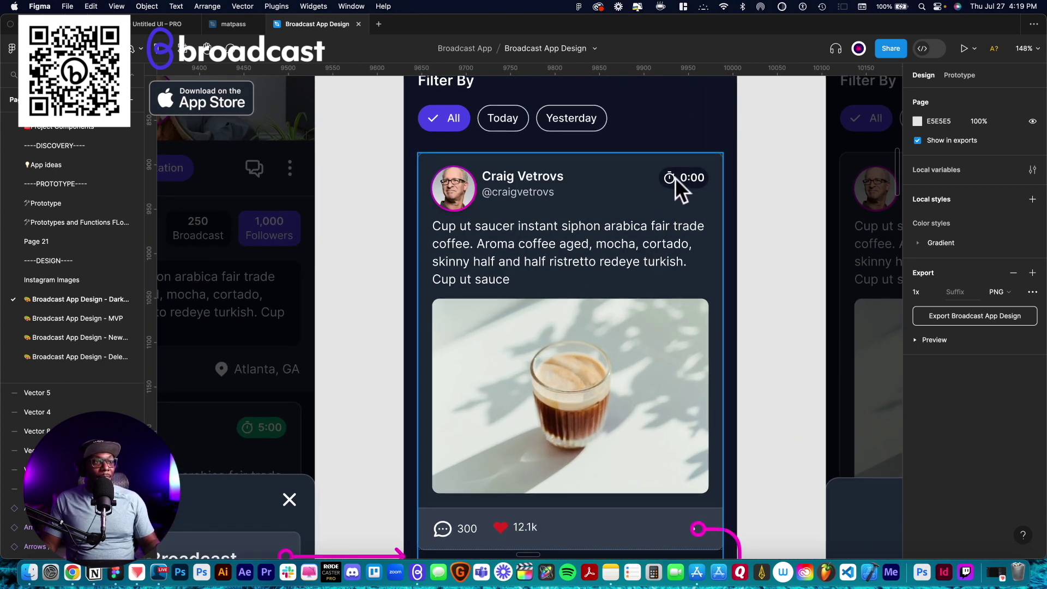
scroll(578, 245, down, 3)
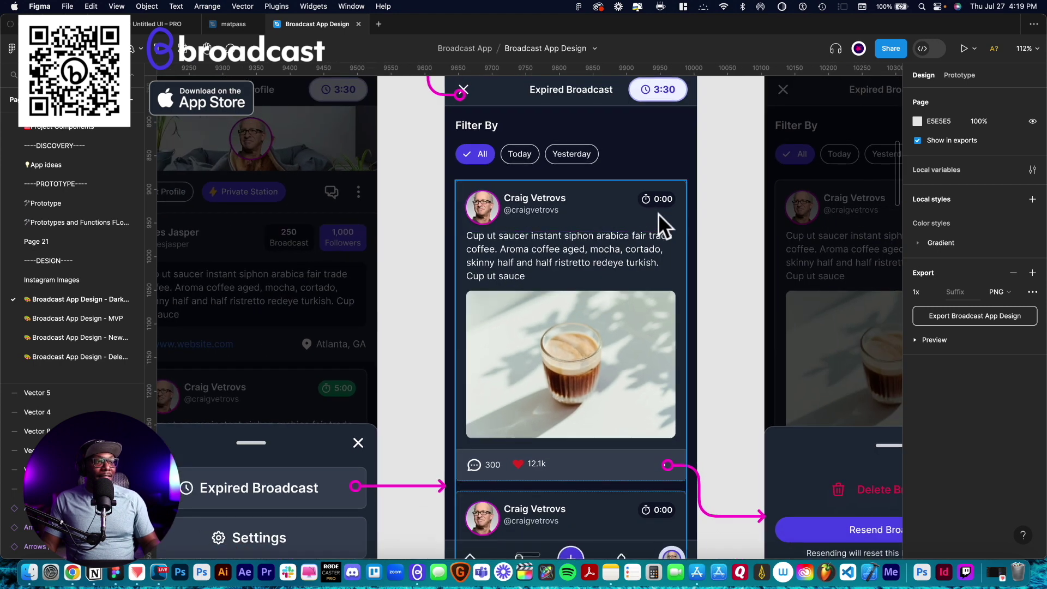
scroll(596, 292, up, 3)
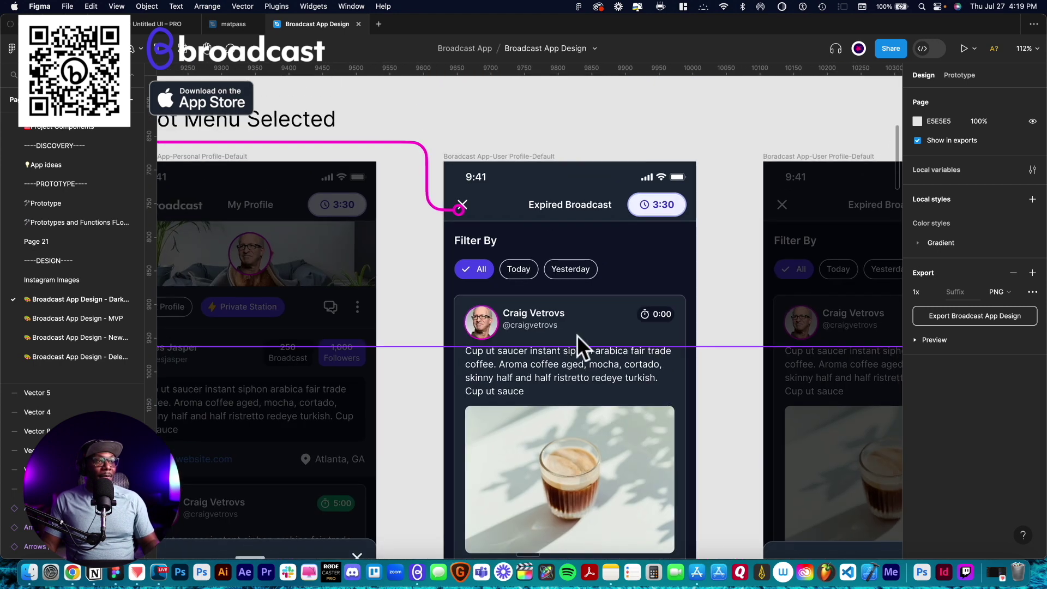
scroll(570, 360, down, 2)
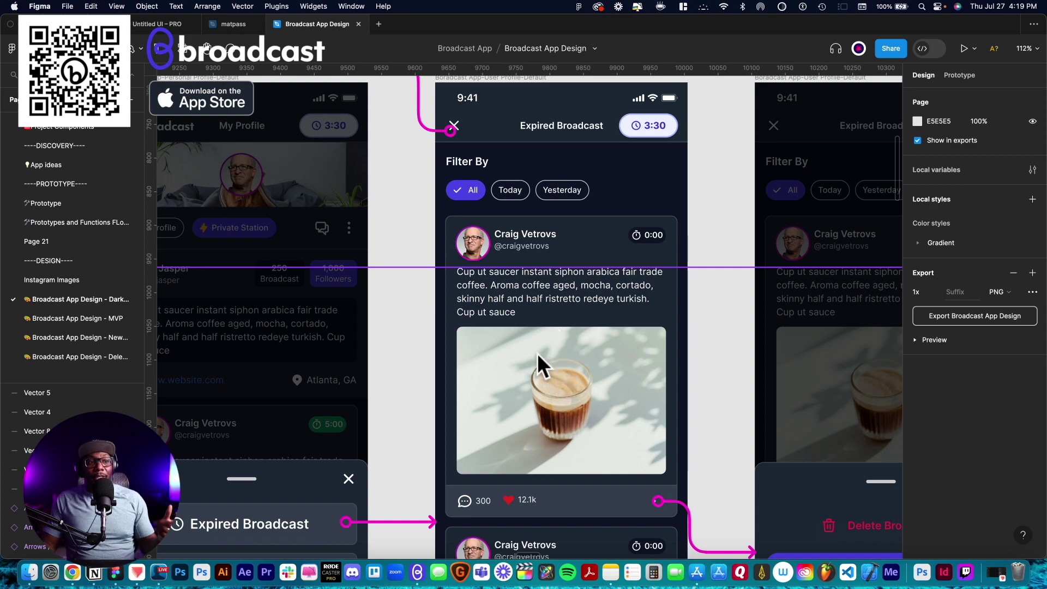
scroll(506, 339, down, 5)
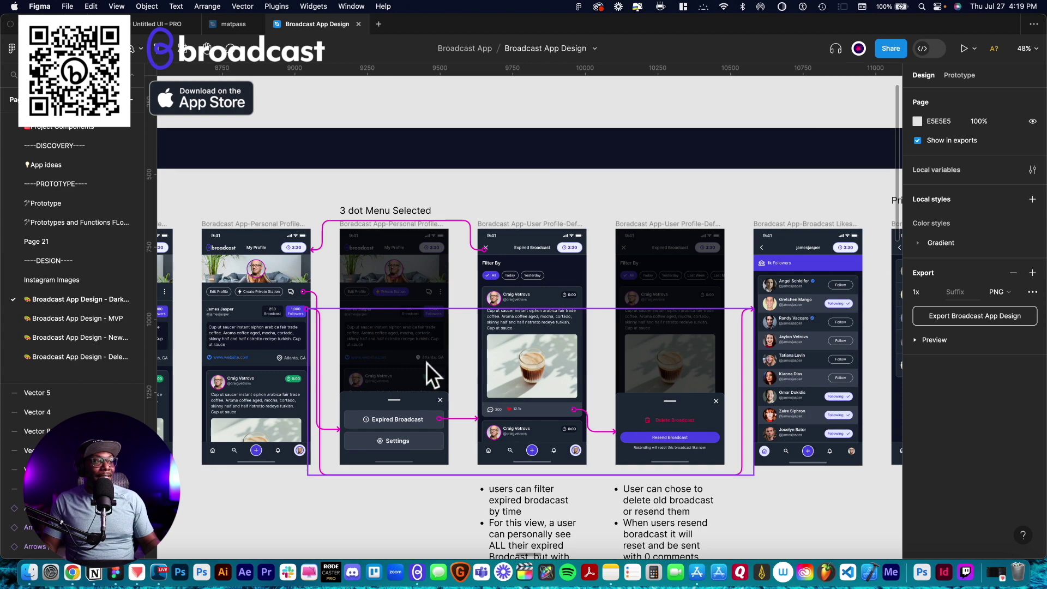
Look back through the MY Profile section, from the 3 dot menu screens to the first-time user and edit profile screens
scroll(426, 363, left, 3)
scroll(405, 360, left, 5)
scroll(405, 360, down, 1)
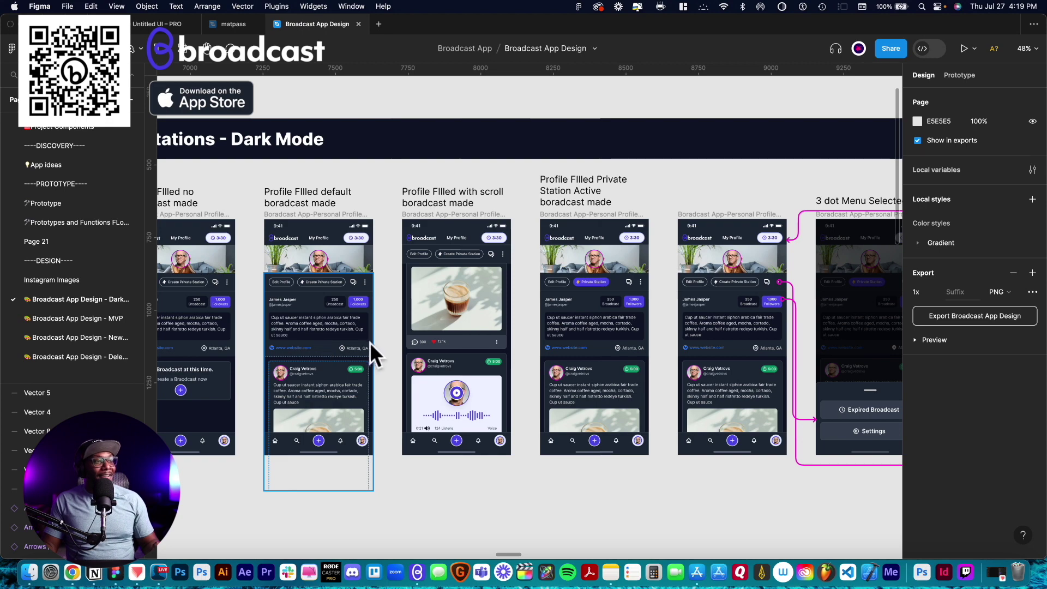
scroll(362, 352, left, 10)
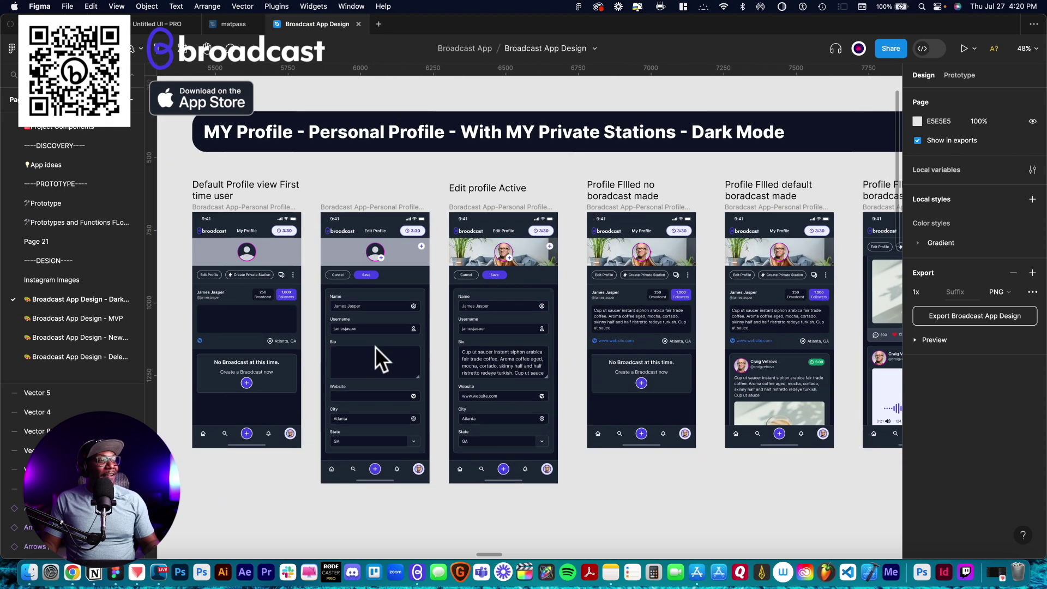
scroll(367, 303, left, 3)
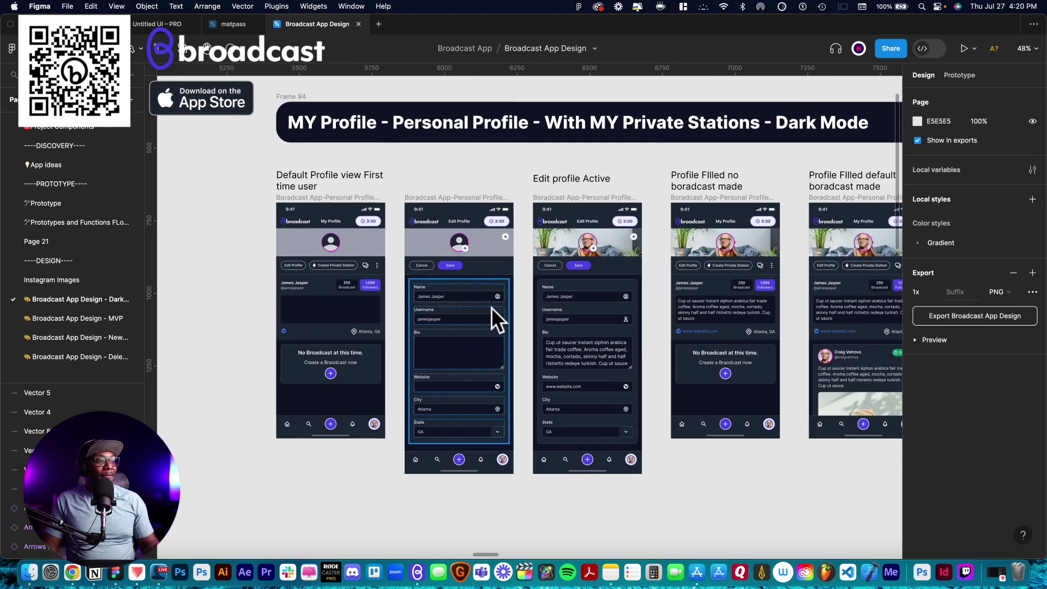
scroll(676, 280, up, 2)
scroll(677, 280, right, 2)
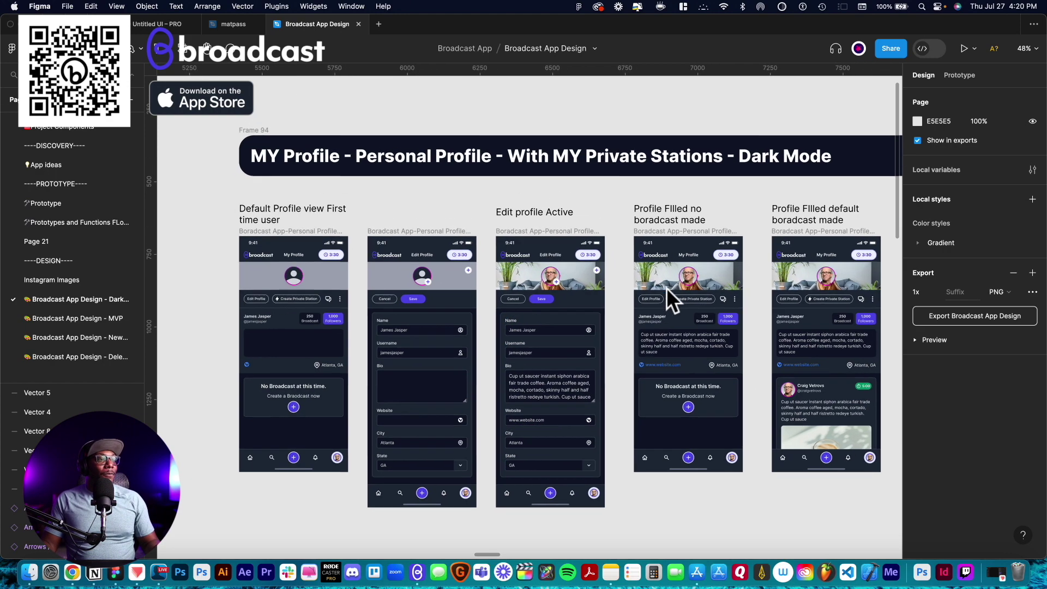
Trace the User Join Private Station flow, covering the join sheet, Apple Pay purchase, success message, leave warning and About Station screen
scroll(409, 326, left, 10)
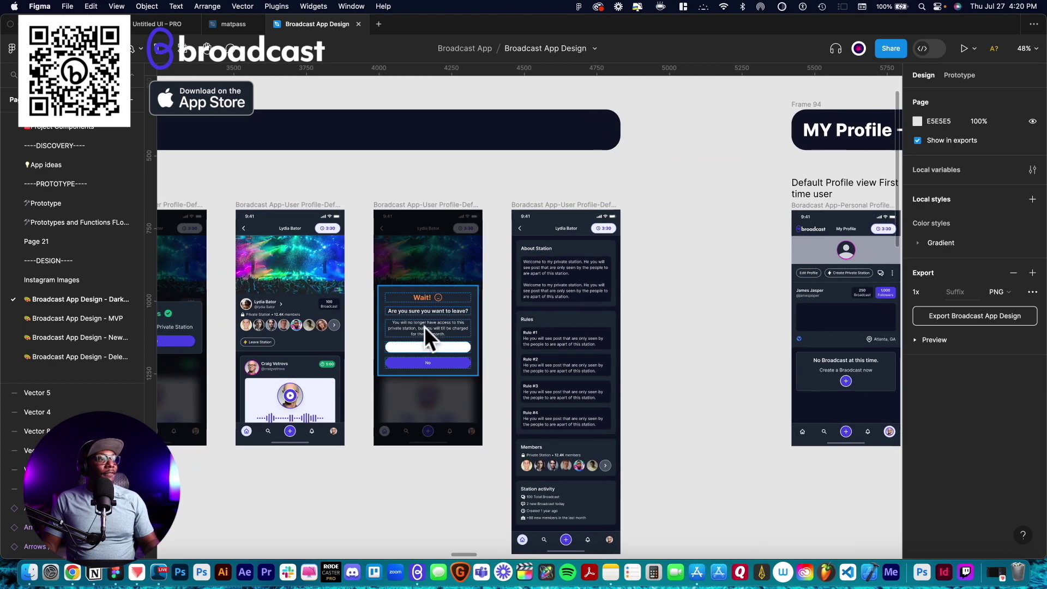
scroll(559, 319, left, 4)
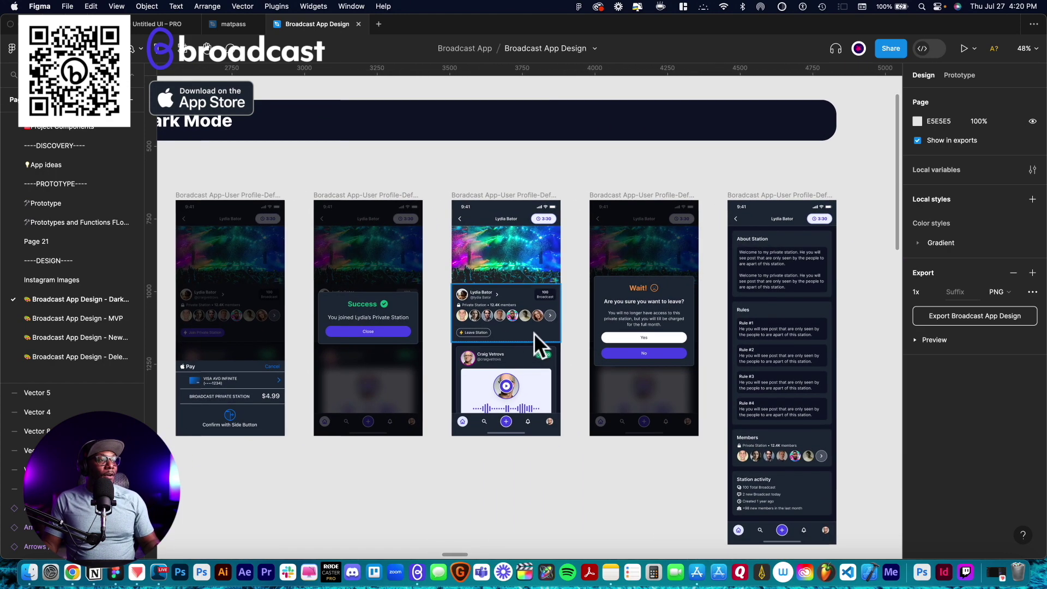
scroll(485, 322, left, 2)
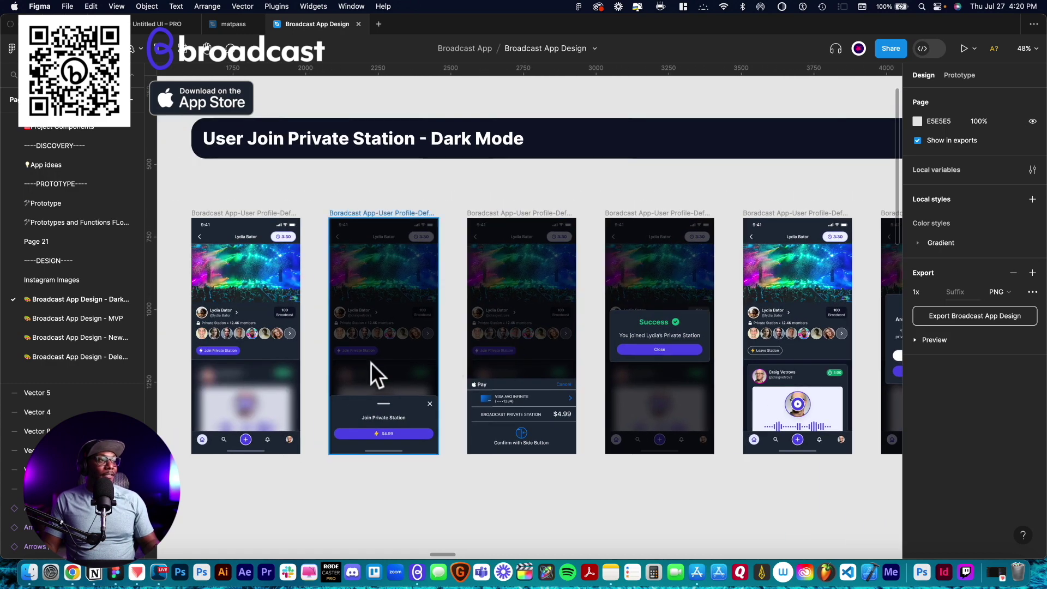
scroll(311, 357, left, 1)
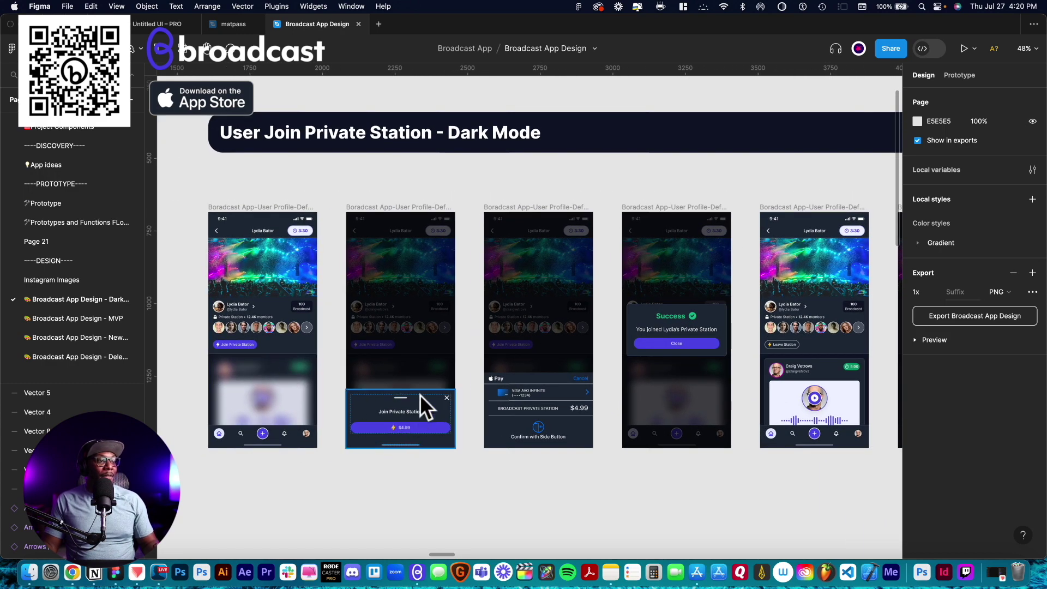
scroll(424, 415, right, 5)
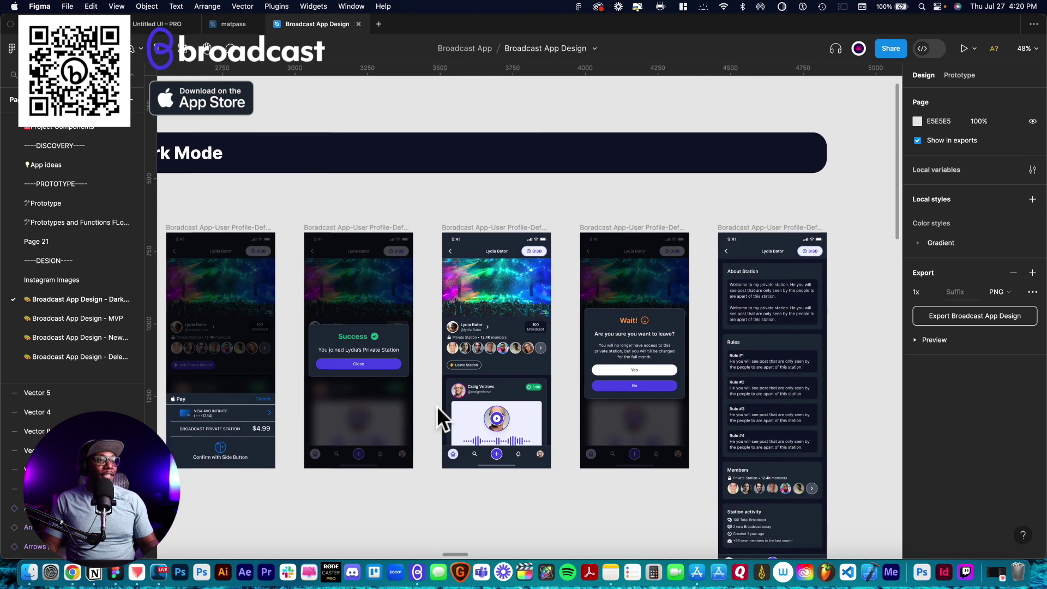
scroll(405, 342, down, 3)
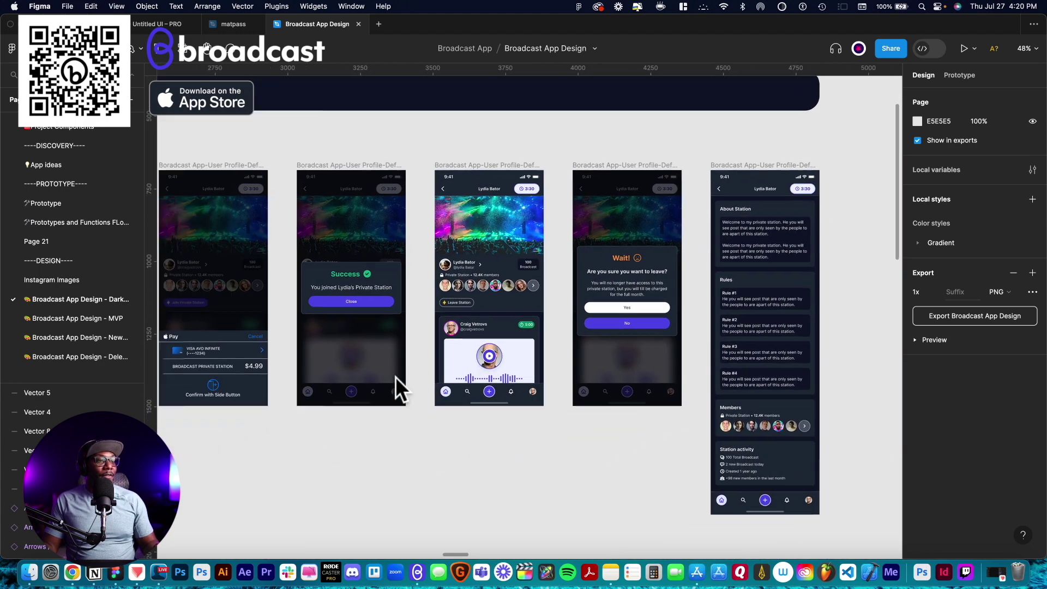
scroll(645, 269, right, 3)
scroll(643, 352, down, 2)
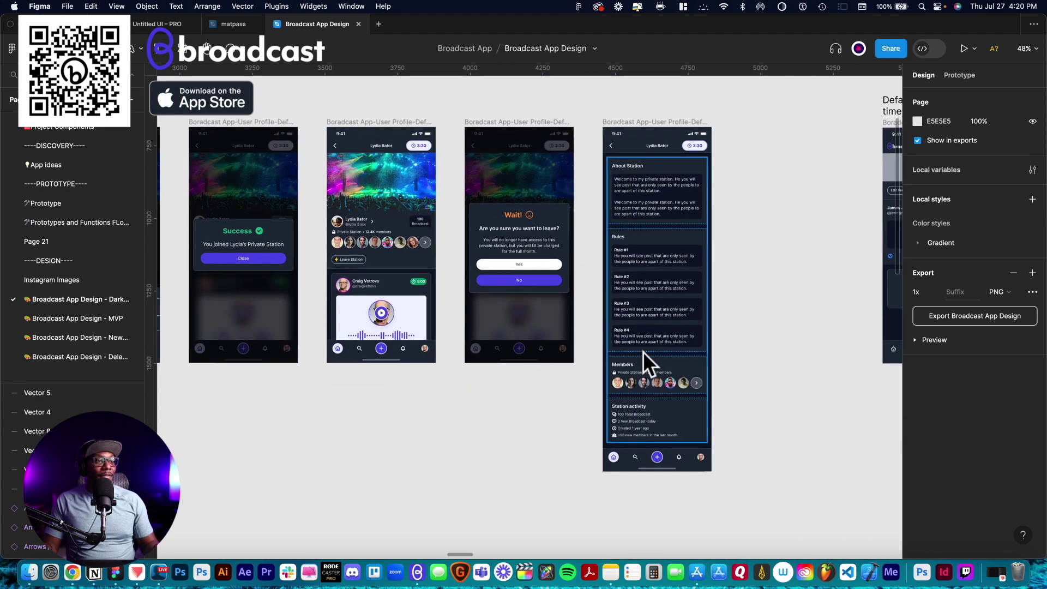
scroll(435, 376, left, 5)
scroll(431, 375, down, 3)
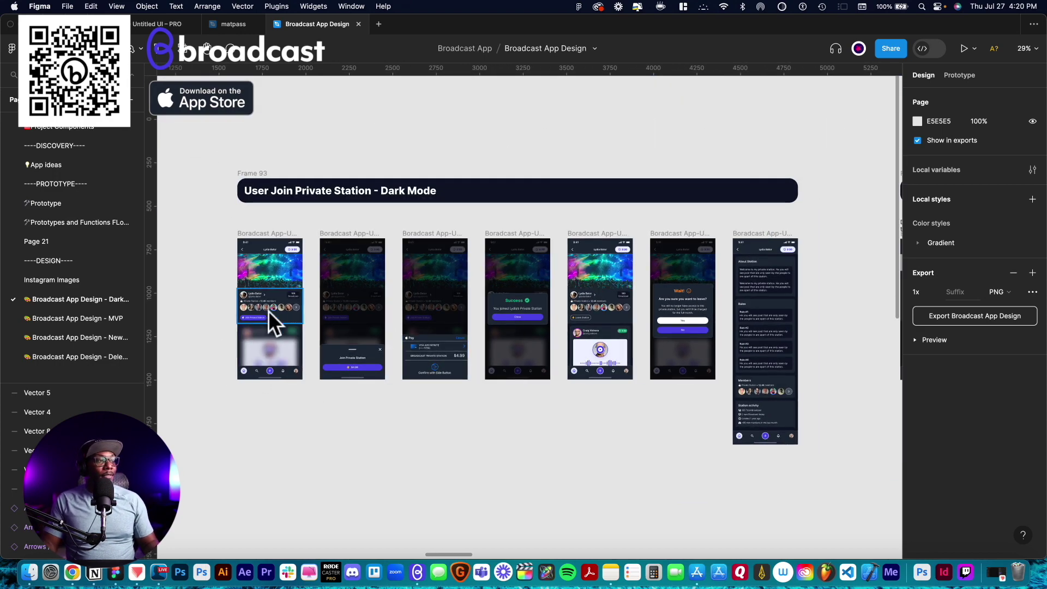
Examine the joined private station, the leave confirmation dialog and the station's rules and activity up close
scroll(695, 294, up, 5)
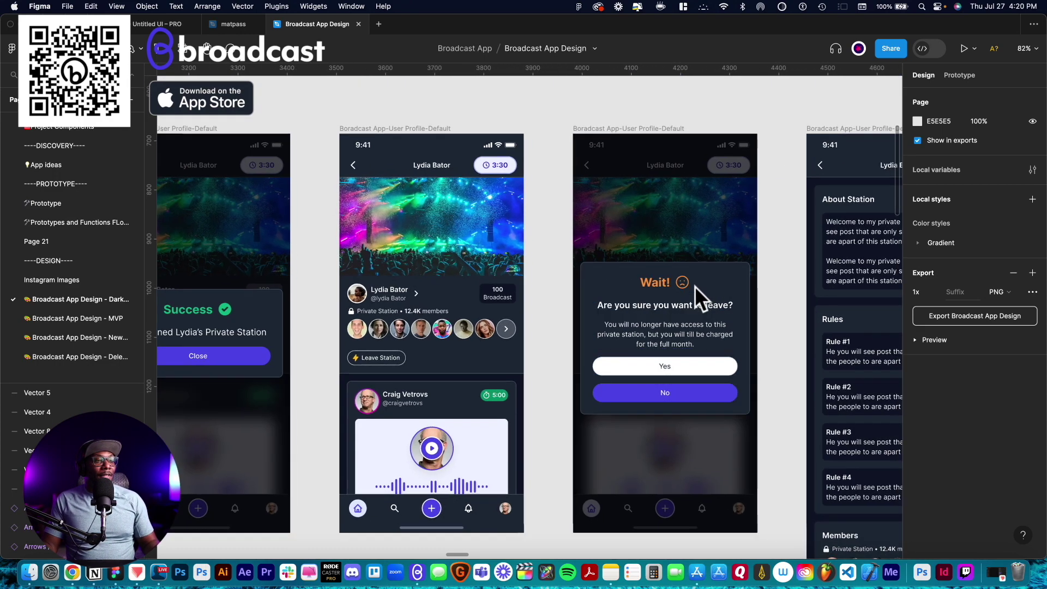
scroll(693, 289, right, 5)
scroll(629, 323, down, 2)
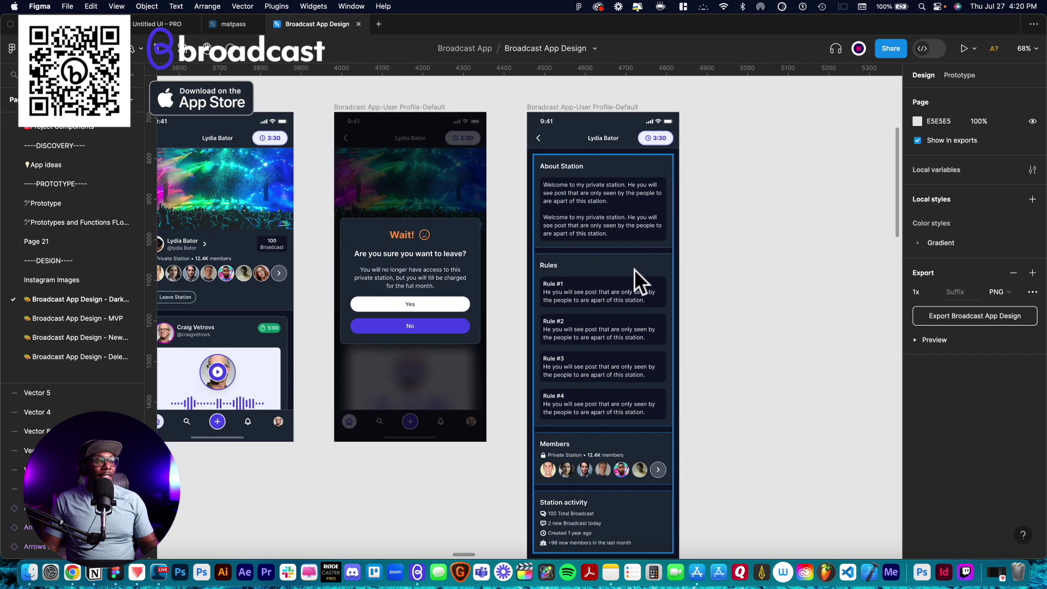
scroll(634, 269, down, 4)
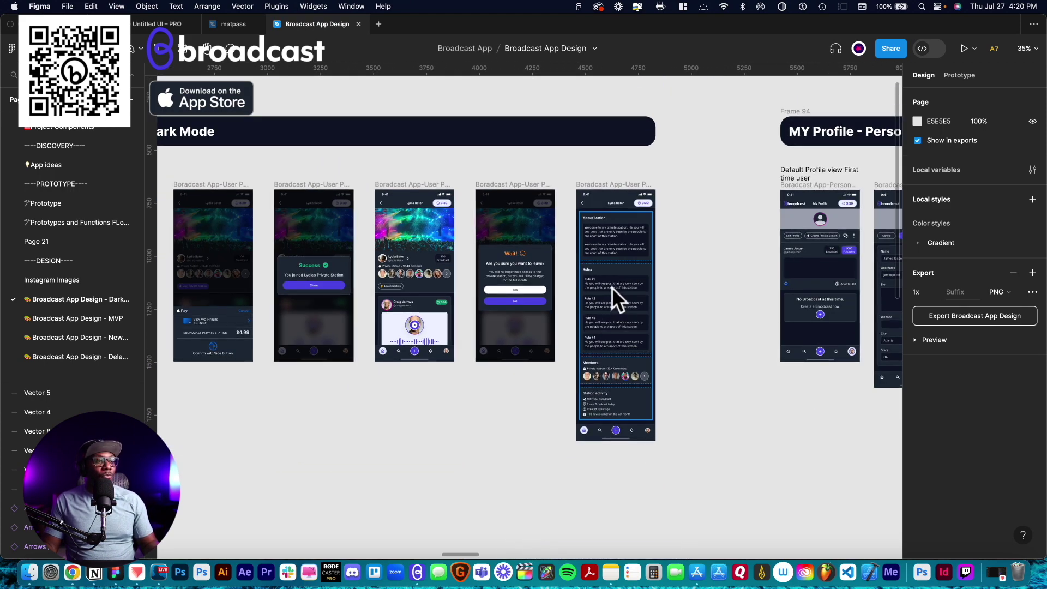
scroll(313, 376, left, 5)
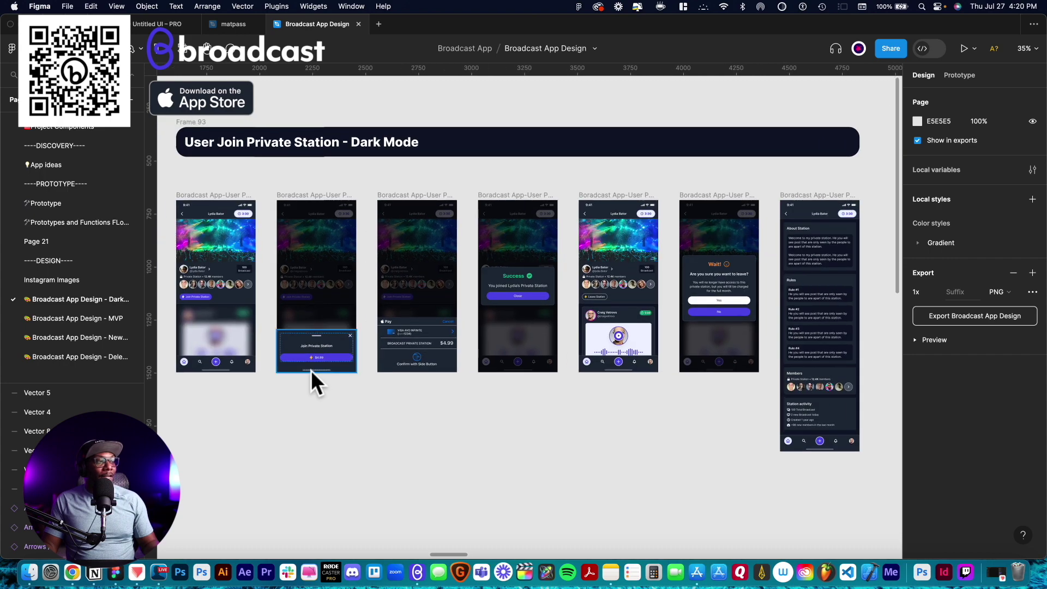
Review the Friends Profile section with private stations and the Add "+30 sec" to Broadcast Animation frames
scroll(311, 371, left, 10)
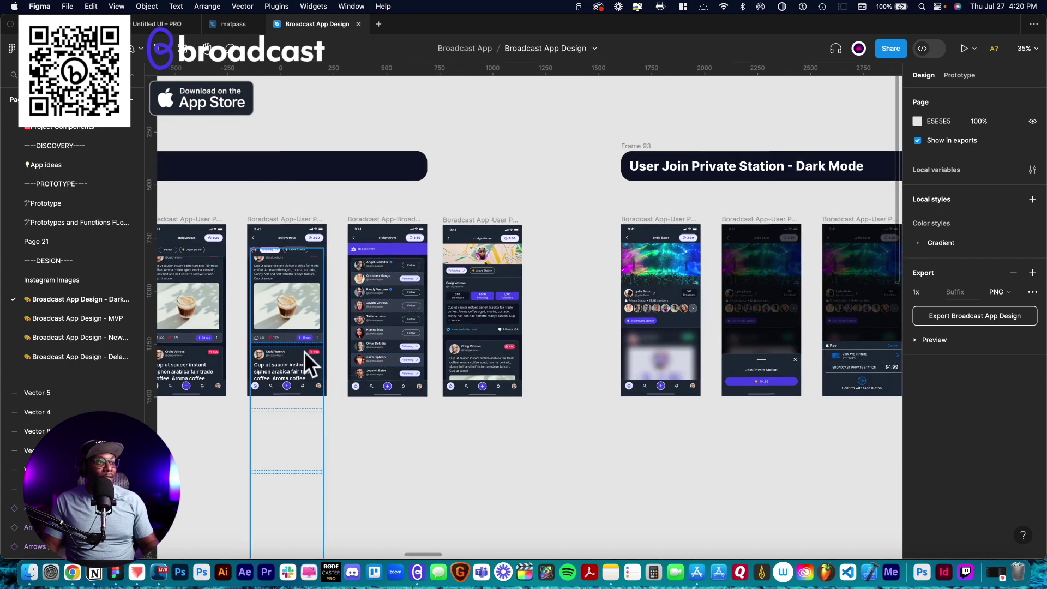
scroll(304, 352, left, 8)
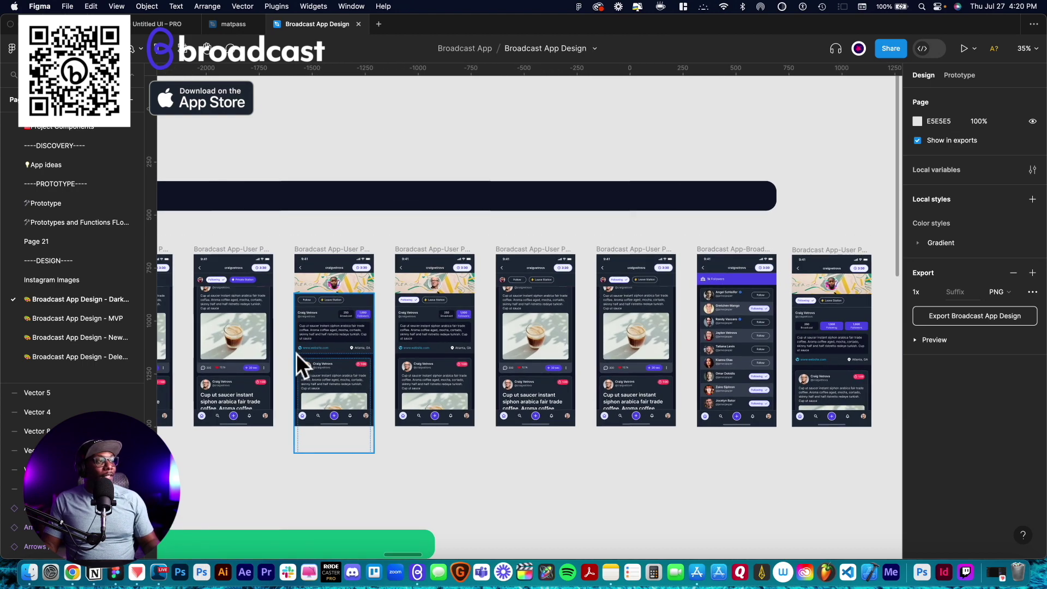
scroll(300, 352, left, 10)
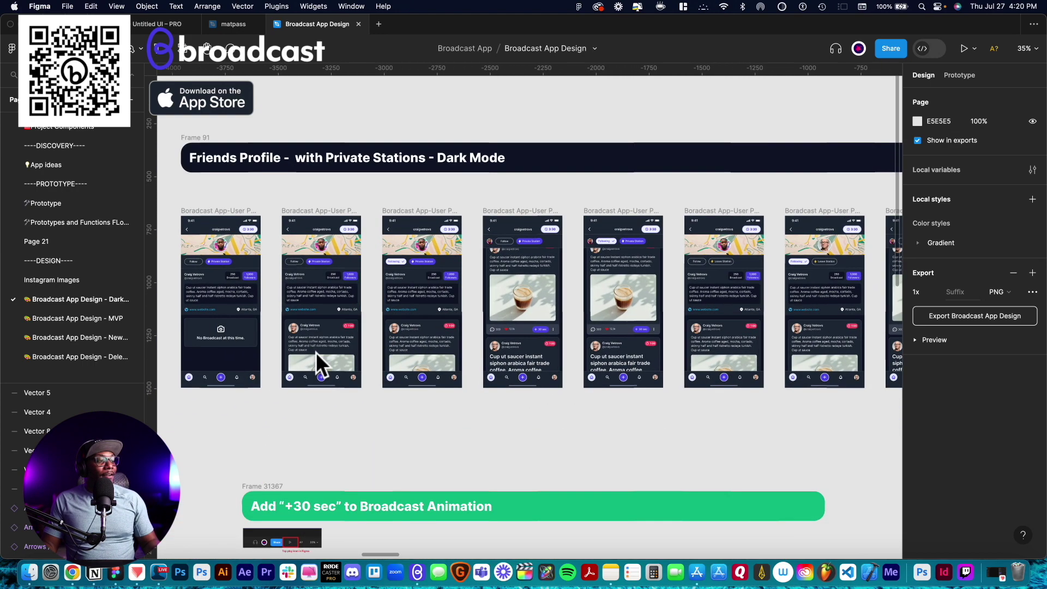
scroll(315, 352, down, 7)
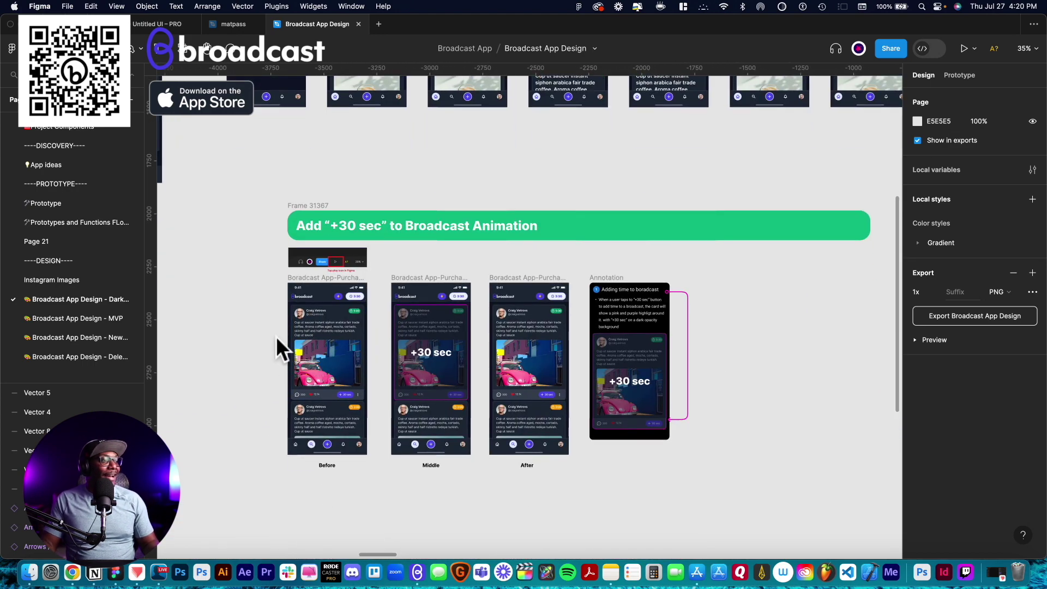
Browse the design pages holding the User Broadcast Sign up flow and the Reporting and Prototype sections
click(104, 317)
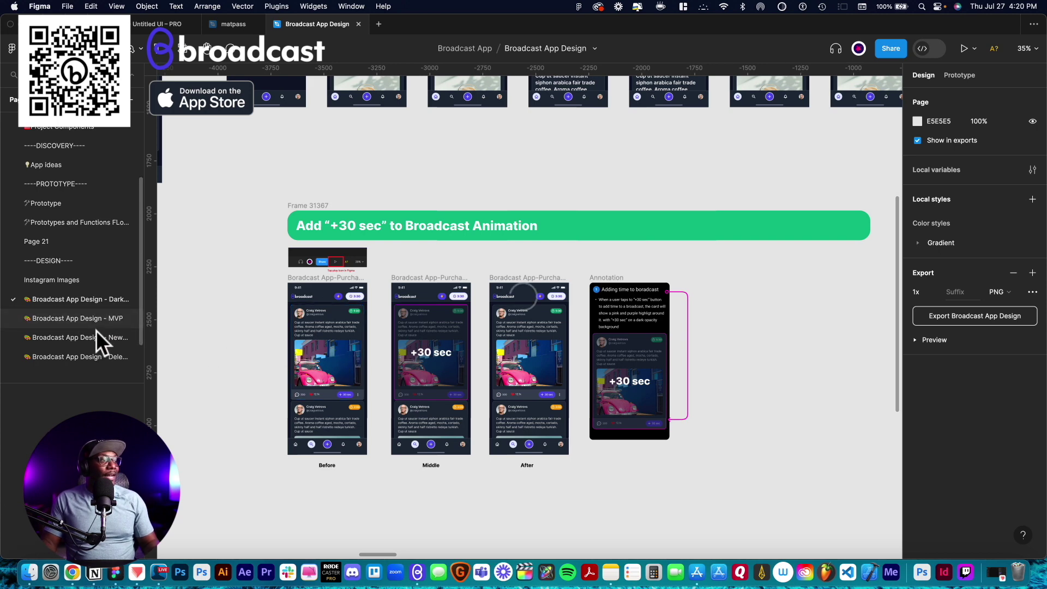
click(96, 331)
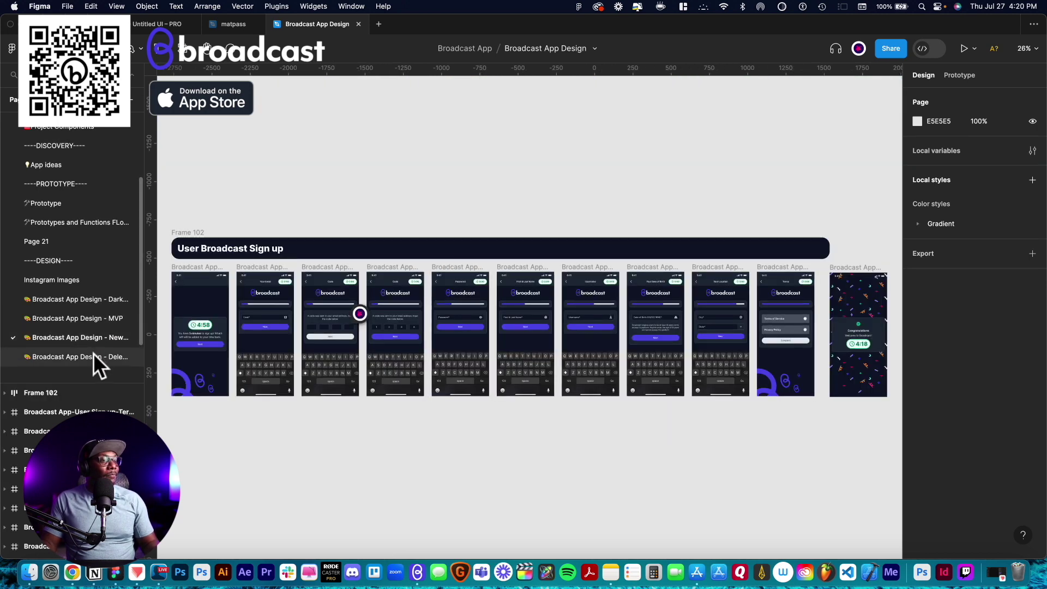
click(93, 354)
scroll(262, 351, down, 3)
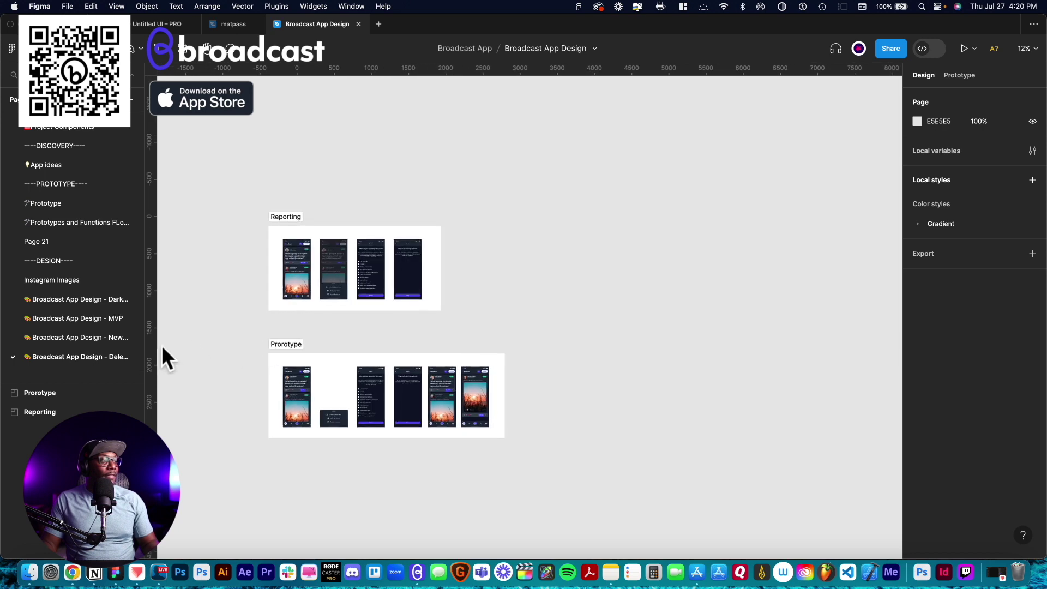
click(105, 338)
scroll(80, 327, up, 1)
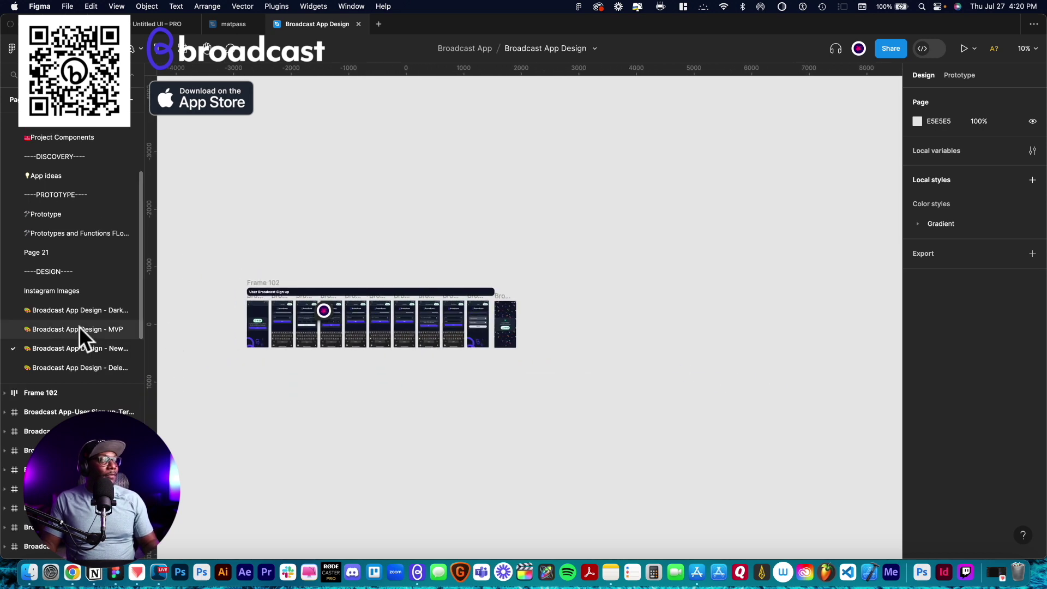
Open the Broadcast App Design - MVP page and inspect its broadcast card variants and font size rules
click(79, 331)
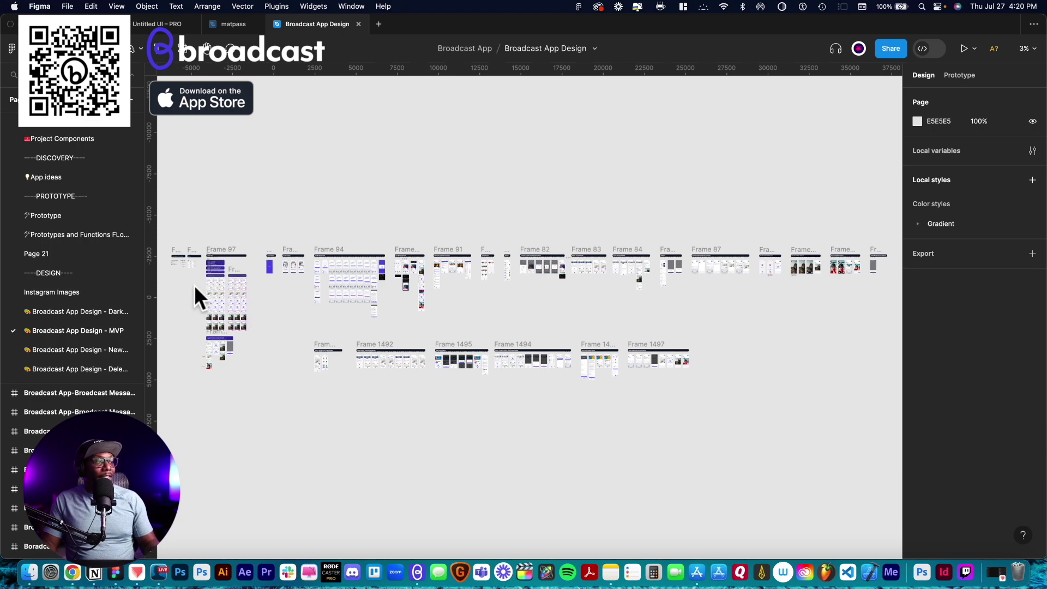
scroll(211, 281, up, 10)
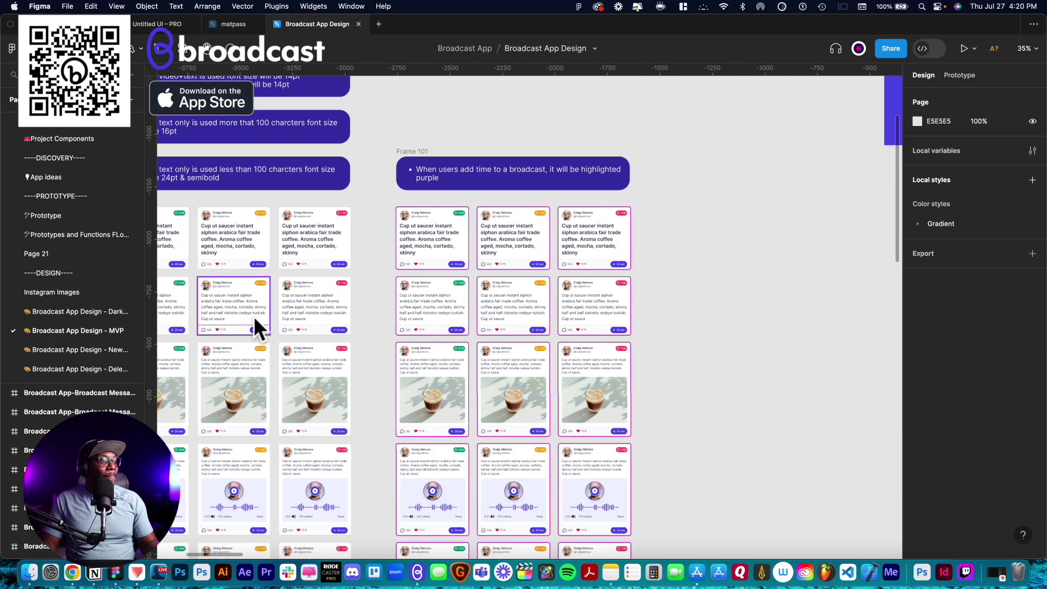
scroll(257, 314, left, 5)
scroll(401, 299, up, 4)
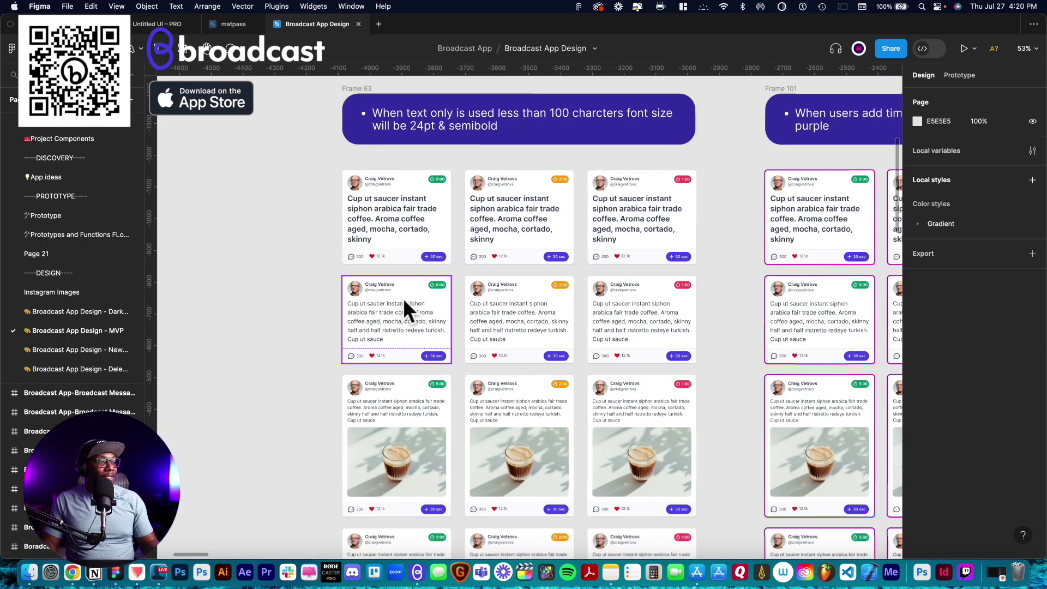
Examine the three Welcome & Get Started onboarding screens on the MVP page
scroll(403, 299, down, 3)
scroll(413, 295, right, 15)
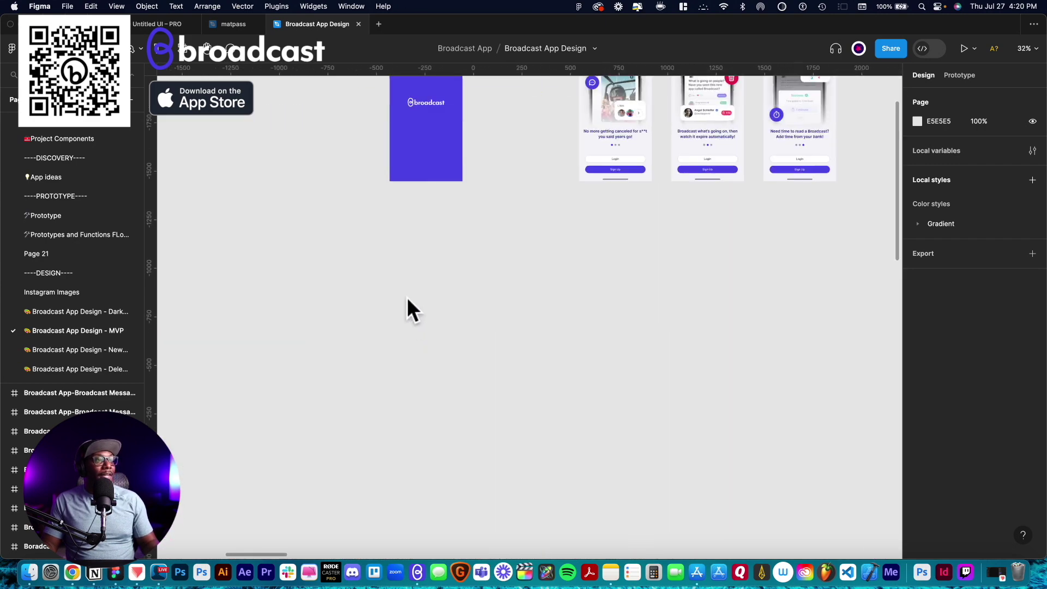
scroll(406, 300, right, 10)
scroll(407, 300, up, 2)
scroll(375, 301, up, 5)
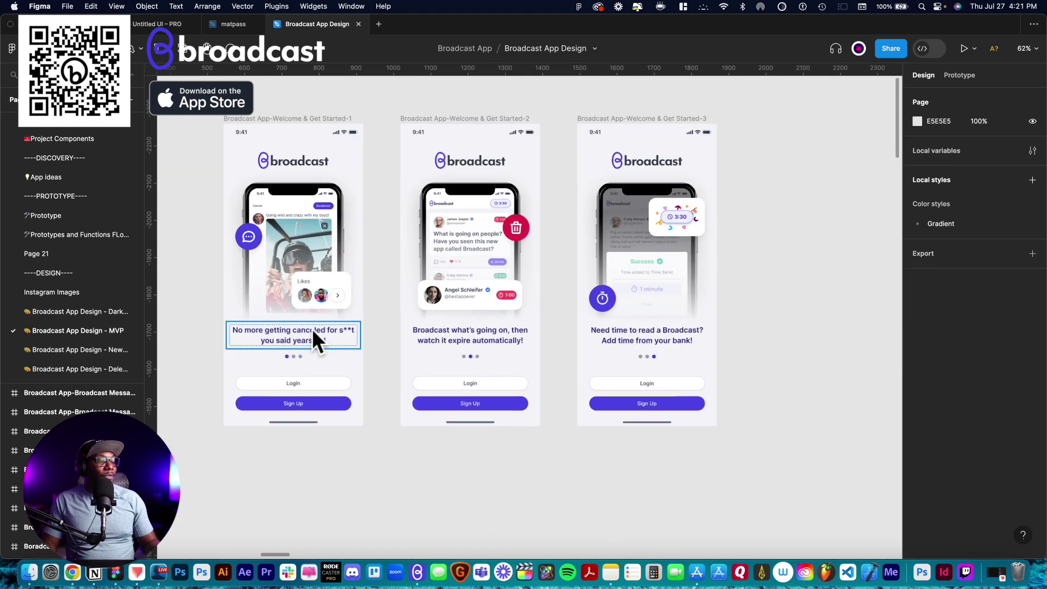
Review the light-mode login and sign-up screens, from the sign-up timer message through the profile entry forms
scroll(561, 273, right, 9)
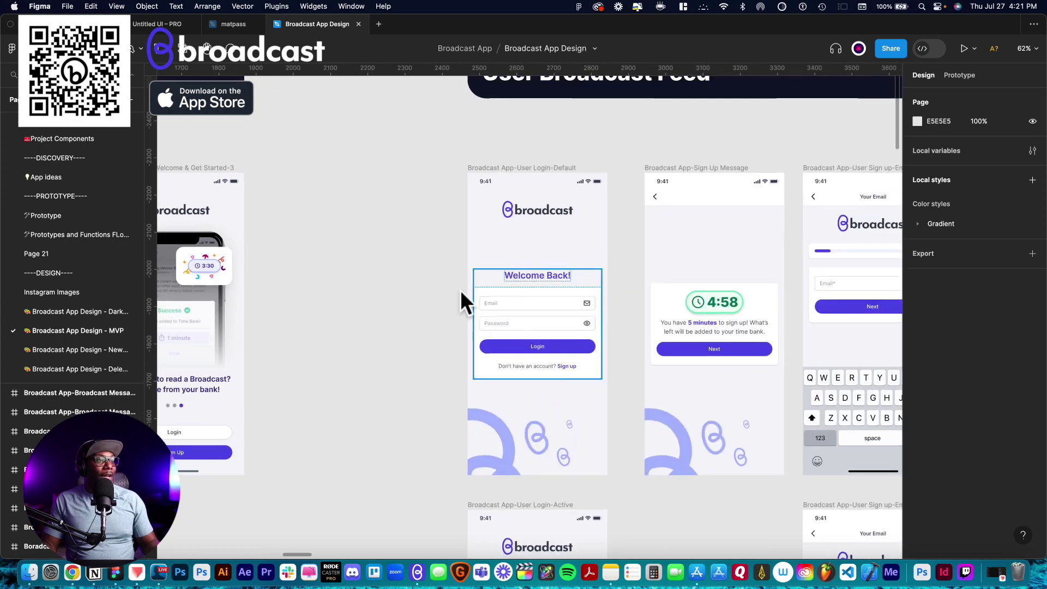
scroll(461, 290, right, 15)
scroll(446, 300, down, 2)
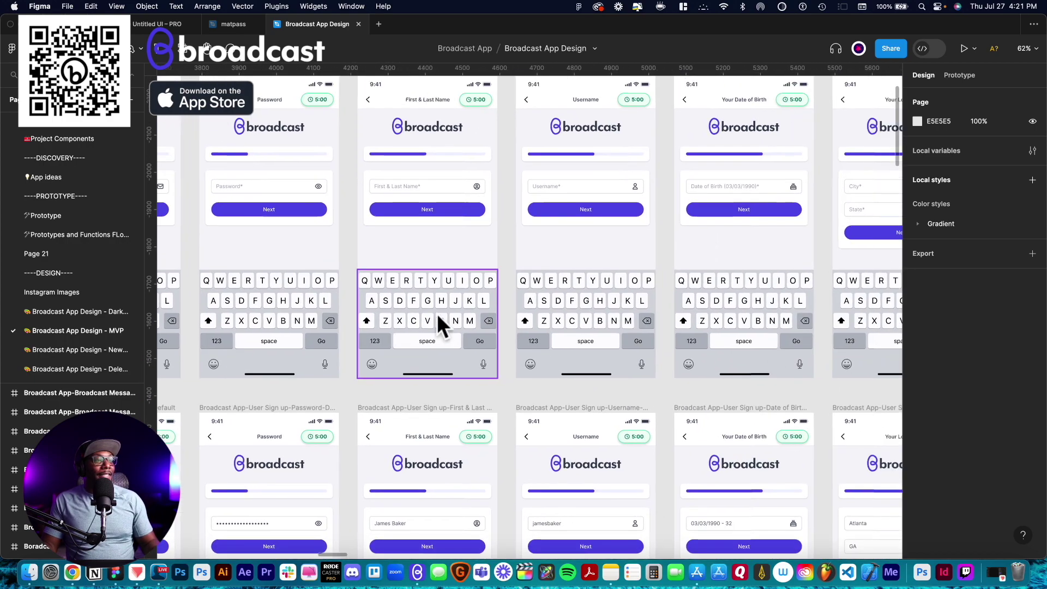
scroll(439, 314, down, 10)
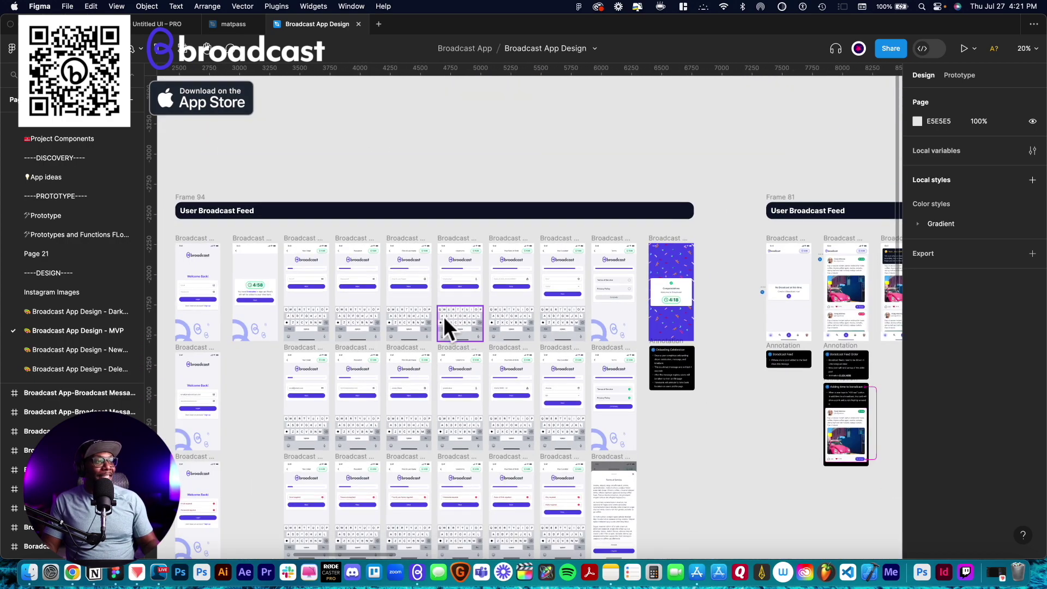
Survey the MVP feed, likes and comments, search and activity sections, ending at the bottom sheet for purchasing more time
scroll(444, 316, right, 15)
scroll(443, 316, down, 2)
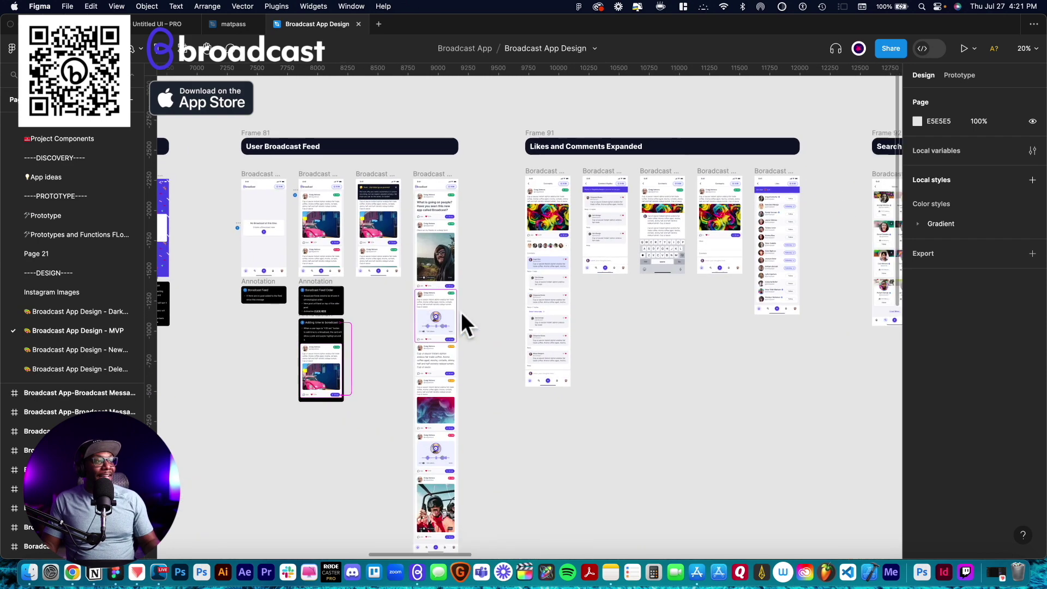
scroll(461, 315, right, 10)
scroll(457, 314, up, 2)
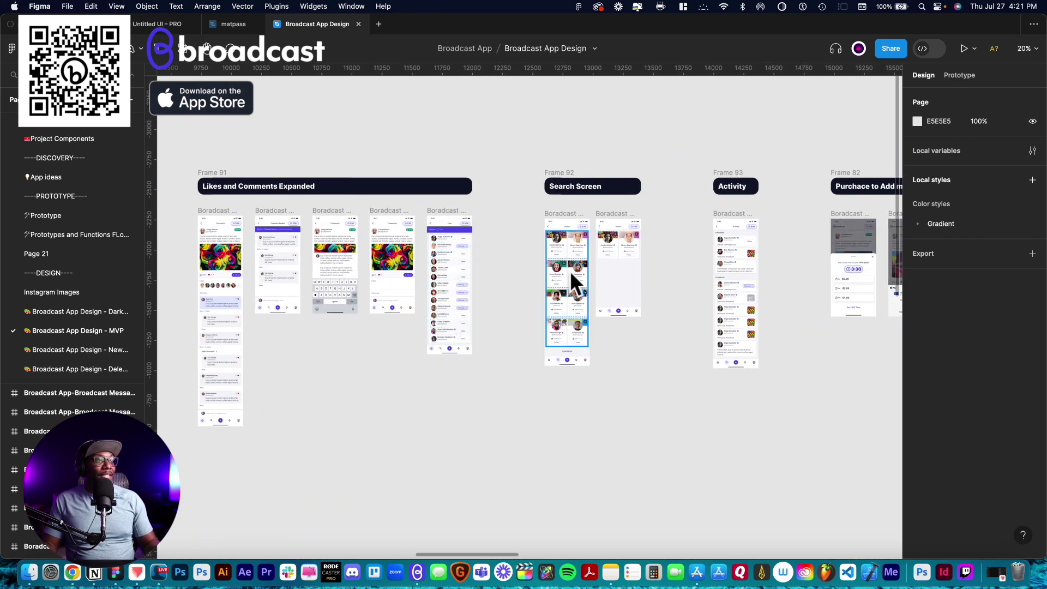
scroll(570, 272, up, 5)
scroll(562, 279, right, 5)
scroll(537, 285, right, 10)
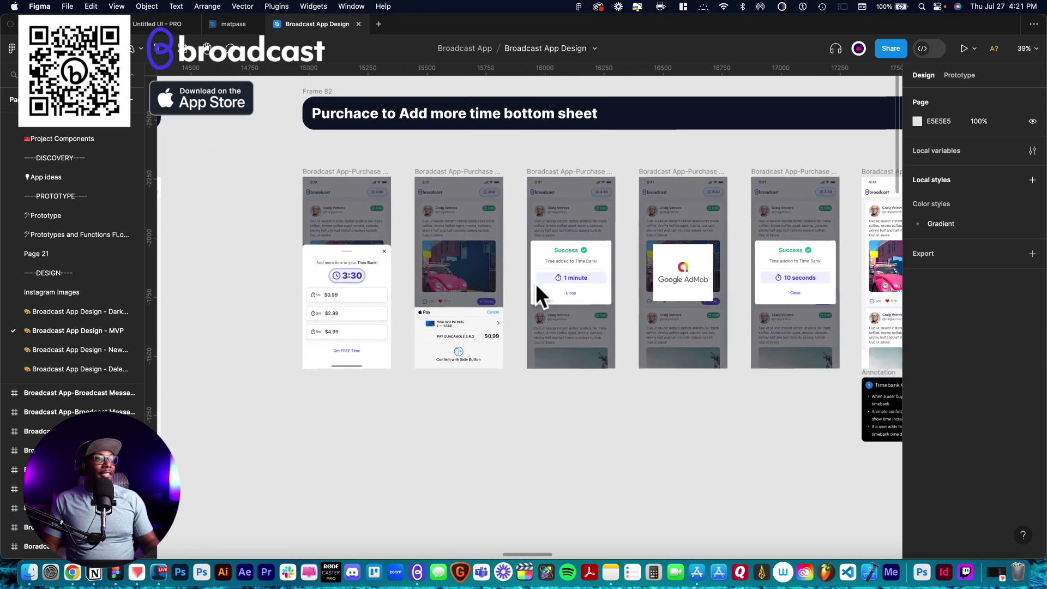
Look over the MVP user and personal profile sections, and open the archived Broadcast App Design - Post page to view its dark-mode frames
scroll(525, 287, right, 15)
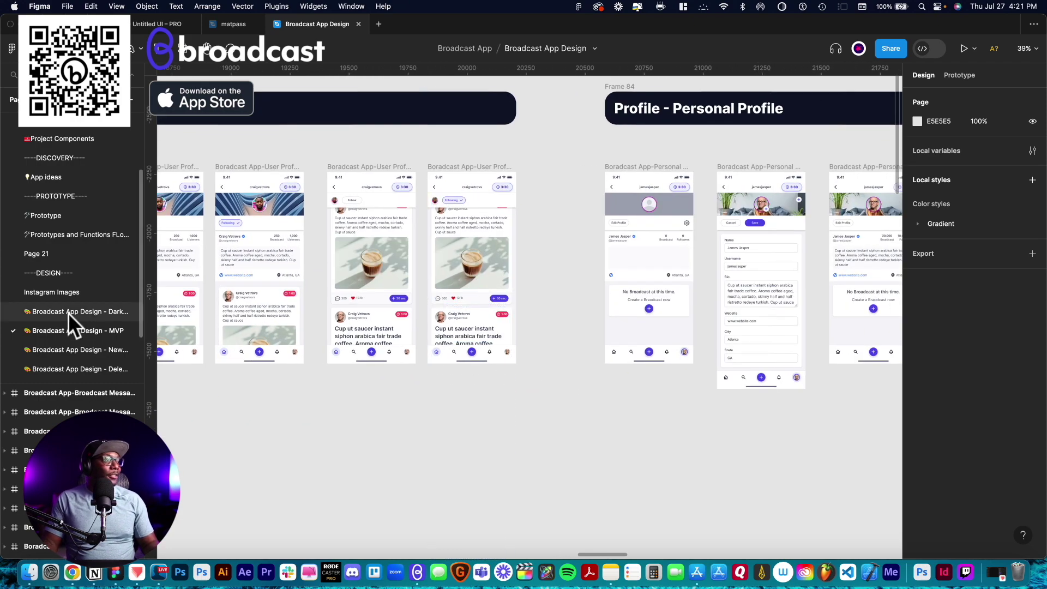
scroll(68, 313, down, 3)
click(59, 354)
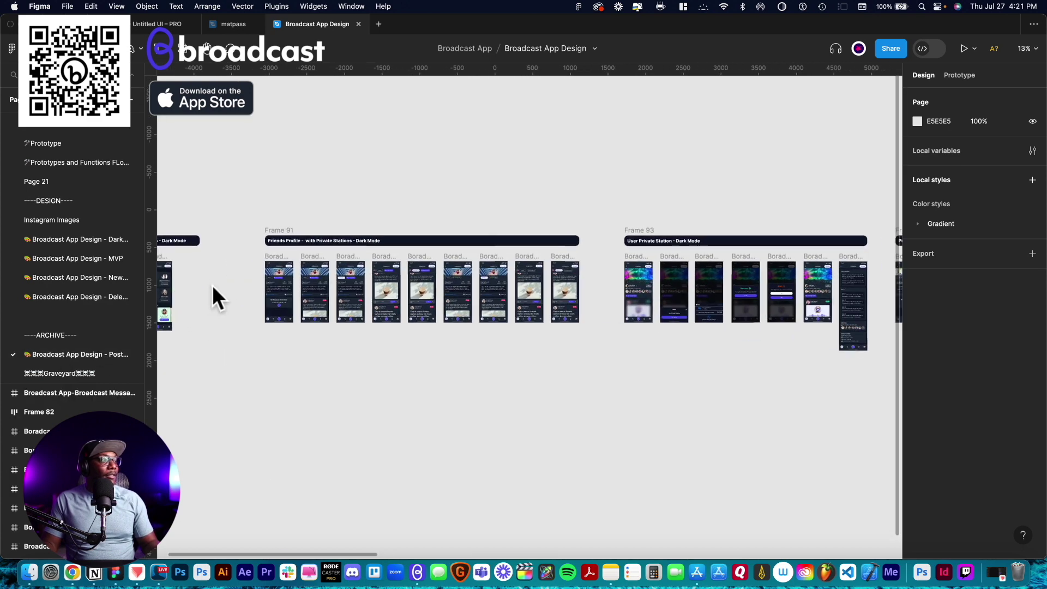
scroll(213, 285, down, 6)
scroll(79, 322, up, 4)
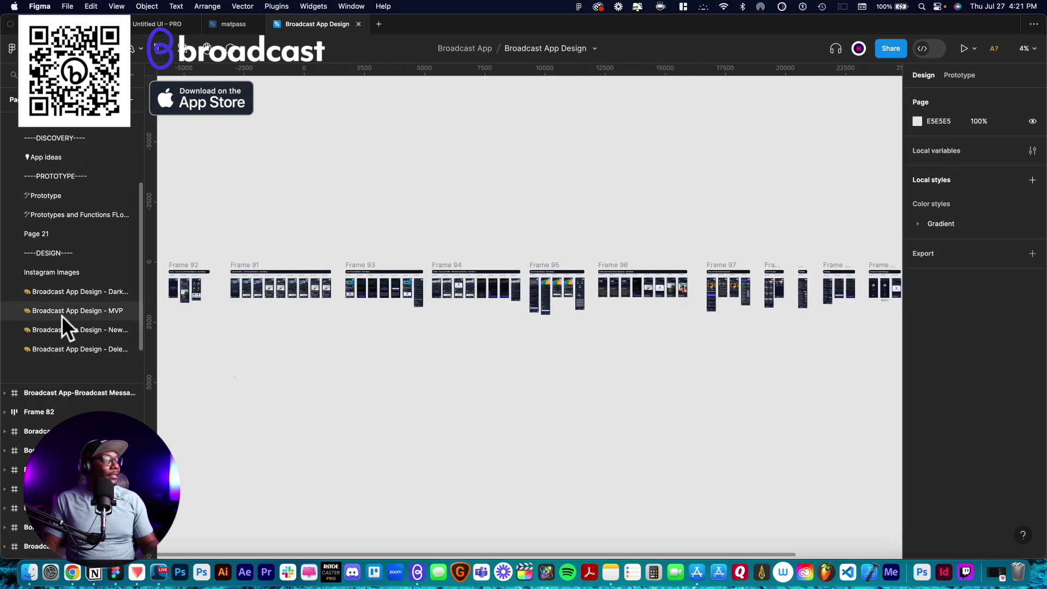
Open the Prototypes and Functions page and examine the arrow-linked screens leading to the Join a Private Station and Pay section
click(81, 258)
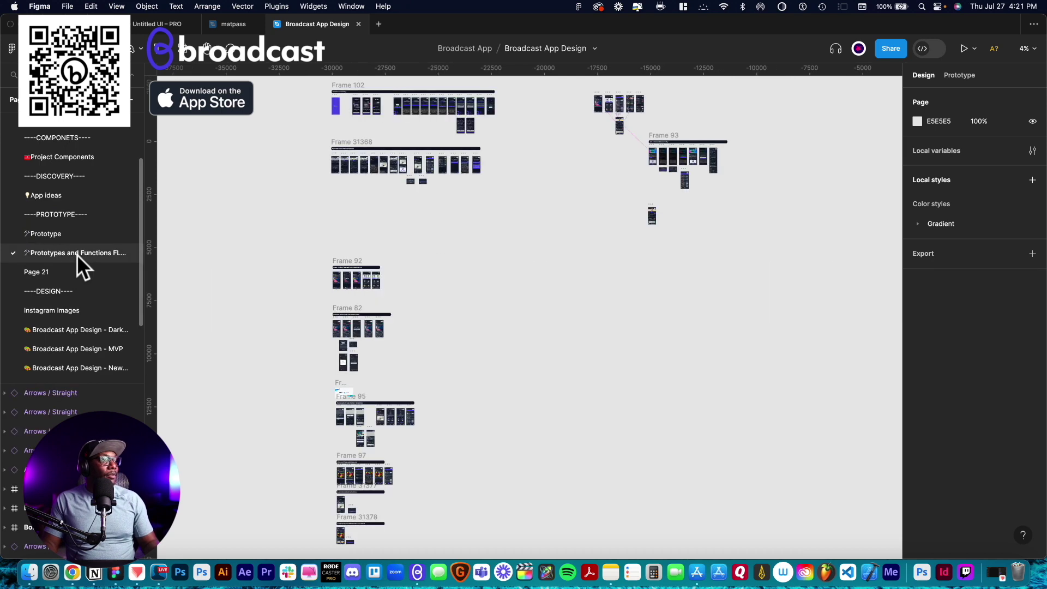
scroll(355, 278, up, 5)
scroll(358, 281, up, 5)
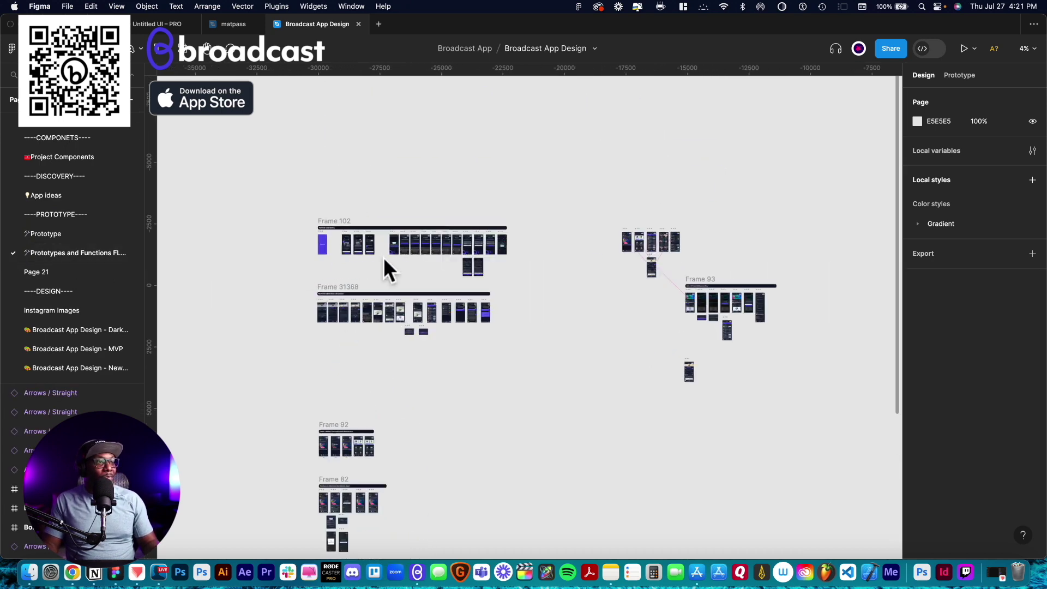
scroll(364, 302, right, 10)
scroll(349, 306, right, 4)
scroll(349, 306, up, 3)
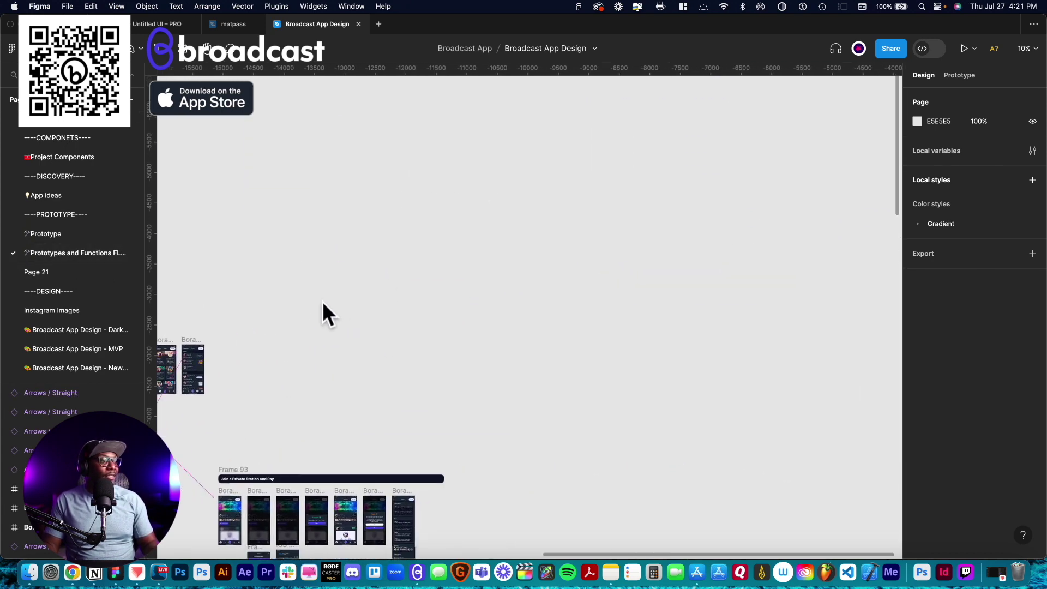
scroll(325, 316, left, 10)
scroll(325, 314, down, 4)
scroll(402, 294, up, 3)
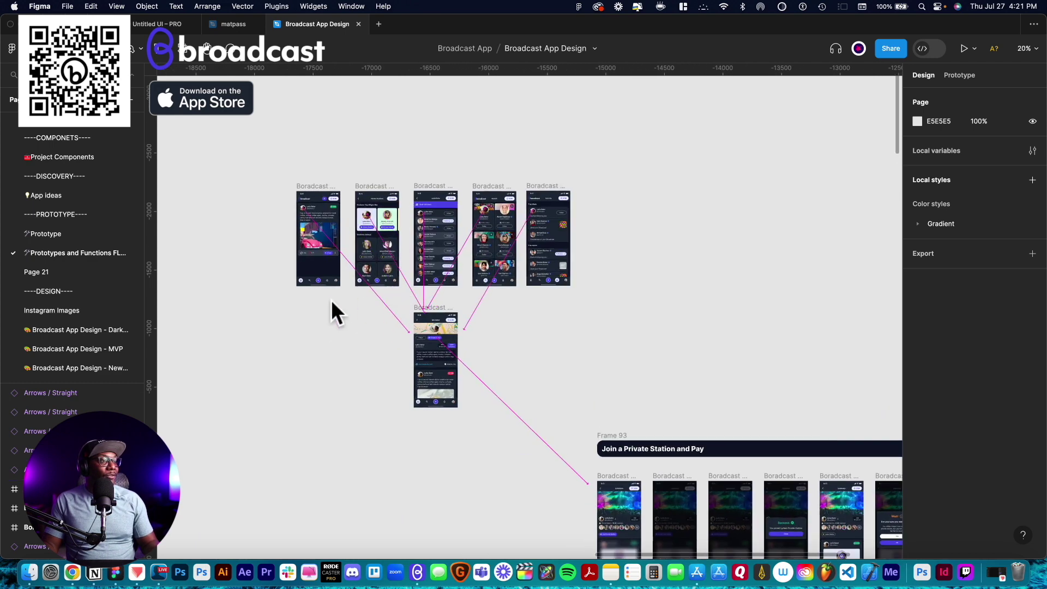
Review the New User onboarding and My Profile Edit & Make a Broadcast flows on the prototypes page
scroll(342, 306, down, 5)
scroll(334, 303, down, 8)
scroll(334, 304, up, 3)
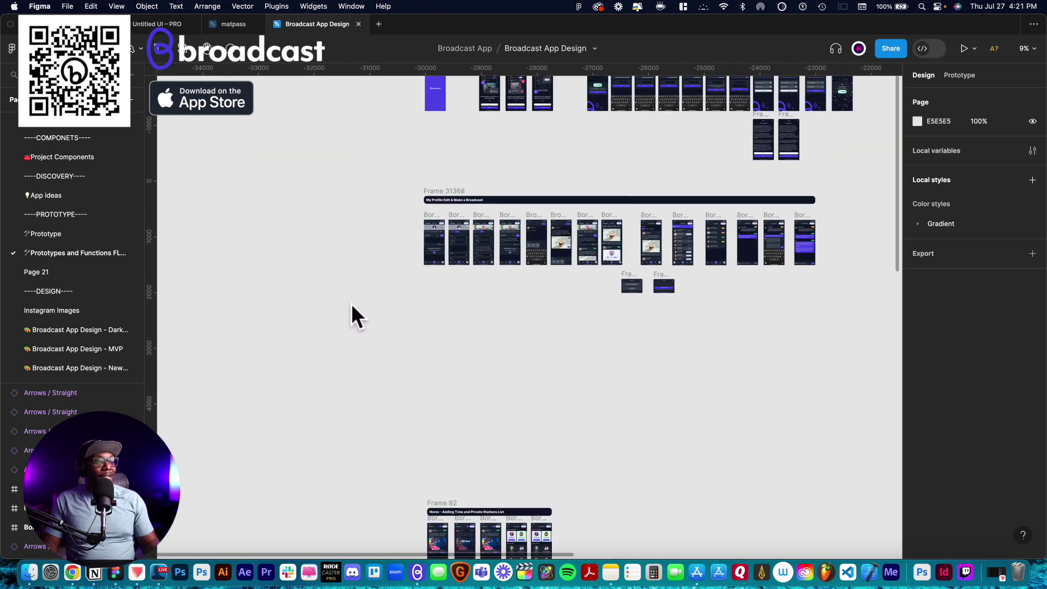
scroll(350, 304, up, 2)
scroll(352, 304, right, 1)
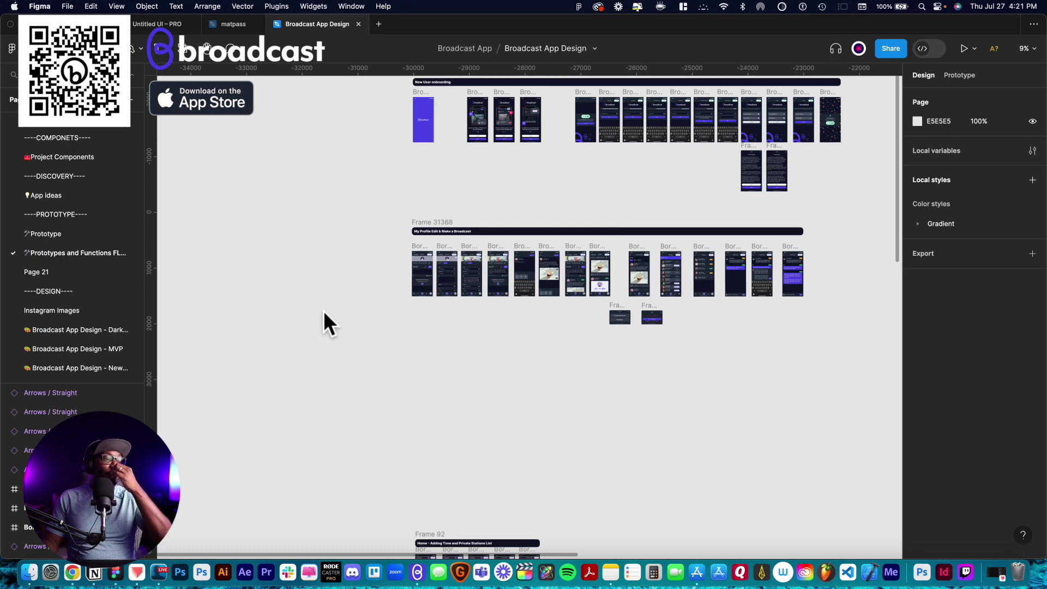
scroll(357, 316, up, 10)
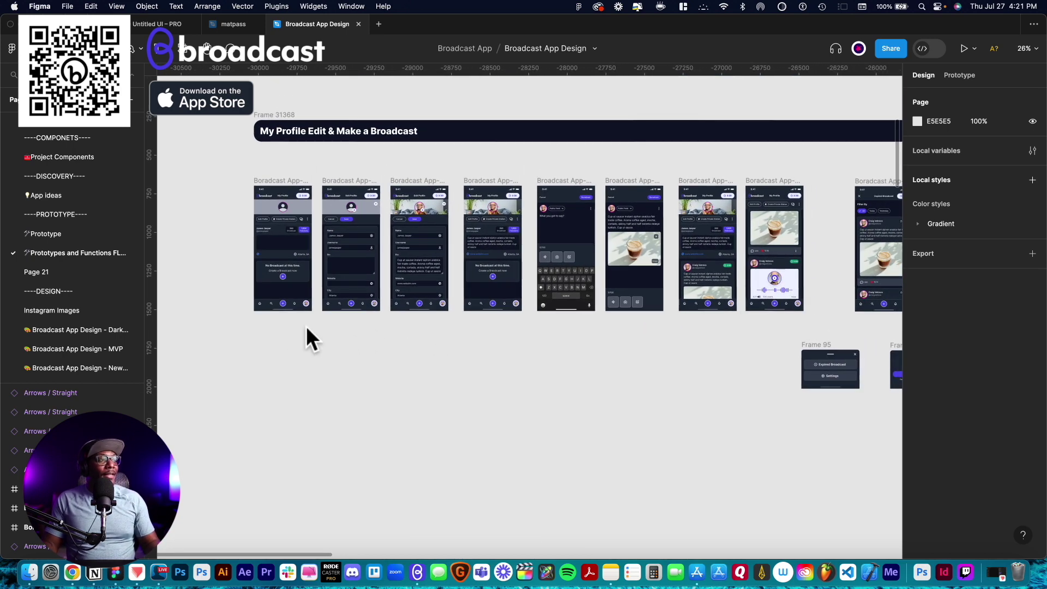
Examine the Before, Middle and After screens for adding 30 seconds in the Home - Adding Time and Private Stations List section
scroll(320, 369, down, 3)
scroll(322, 370, down, 10)
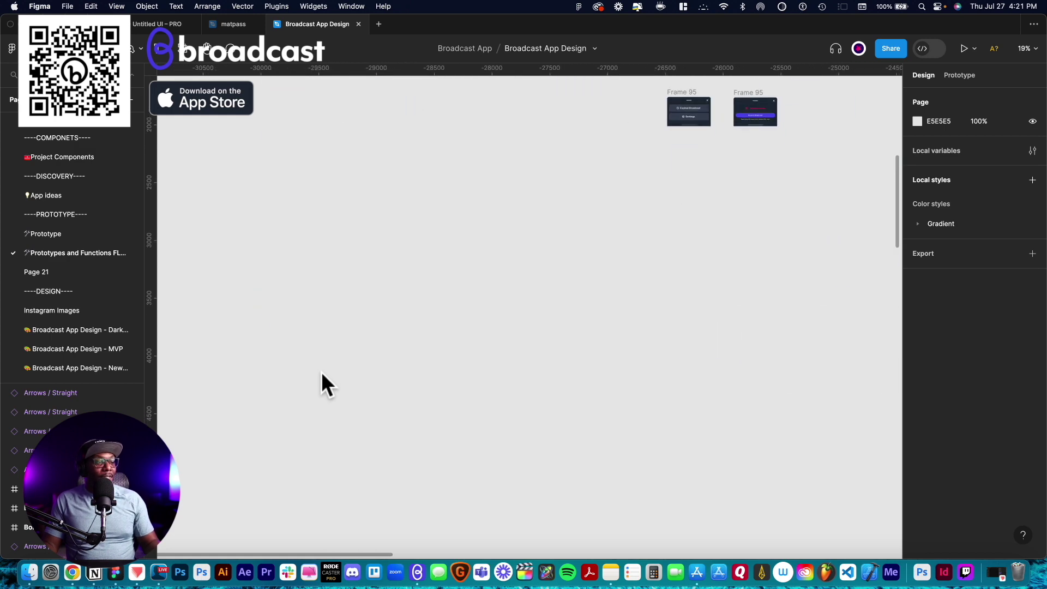
scroll(322, 374, down, 2)
scroll(319, 373, down, 5)
scroll(355, 335, up, 6)
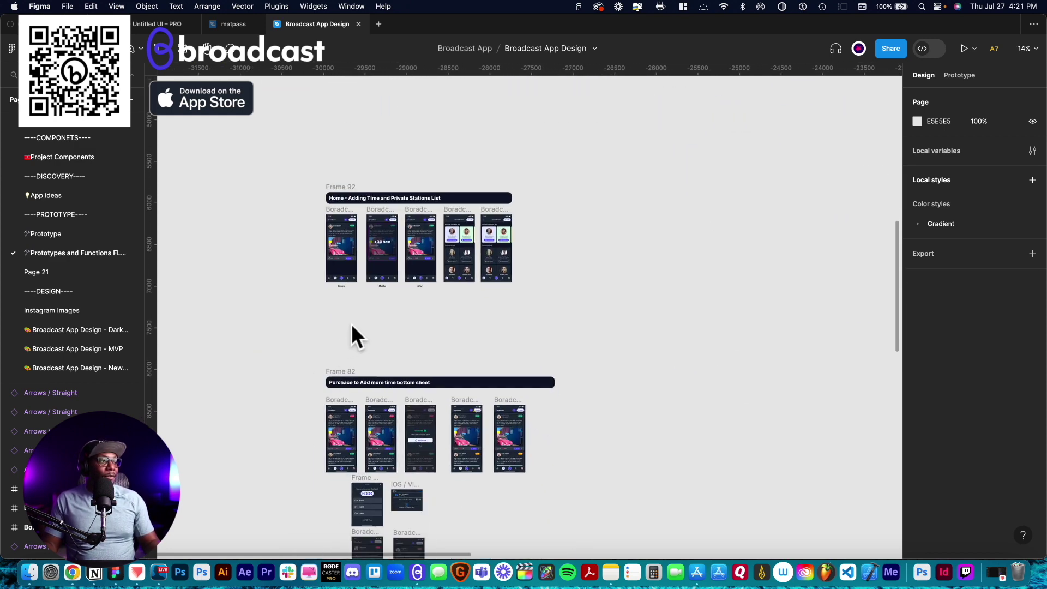
scroll(353, 322, up, 5)
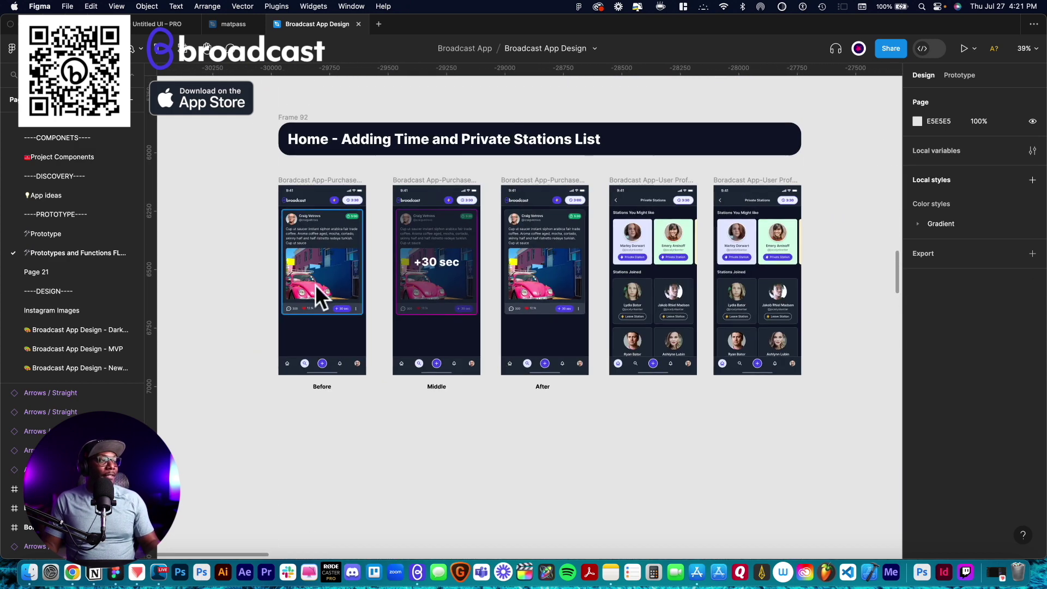
scroll(333, 317, up, 2)
scroll(320, 325, up, 6)
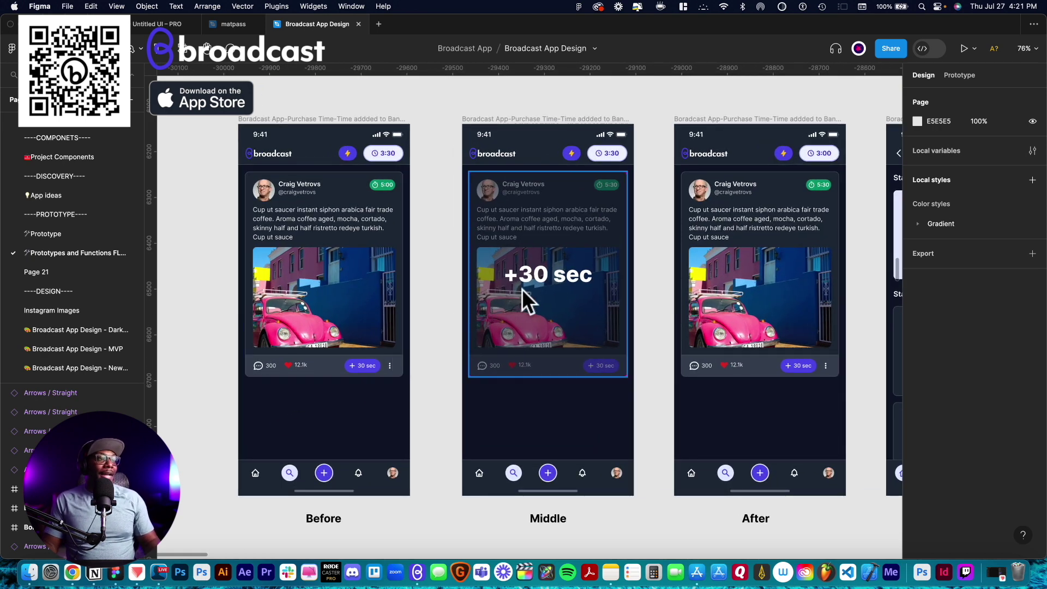
scroll(610, 317, right, 5)
scroll(611, 317, up, 1)
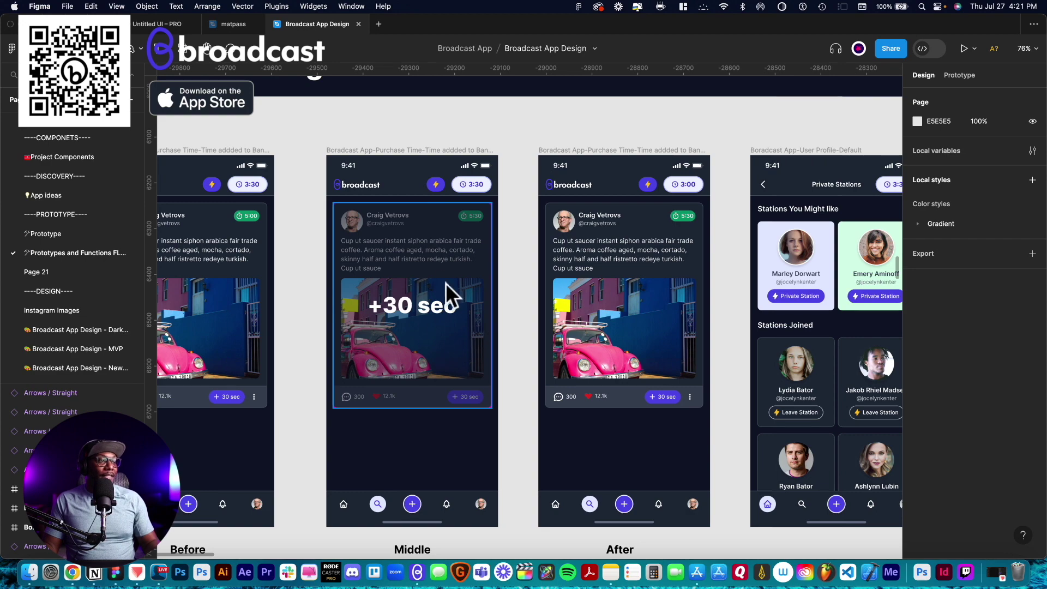
Inspect the Private Stations screens with their Stations You Might Like and Stations Joined lists up close
scroll(463, 334, down, 5)
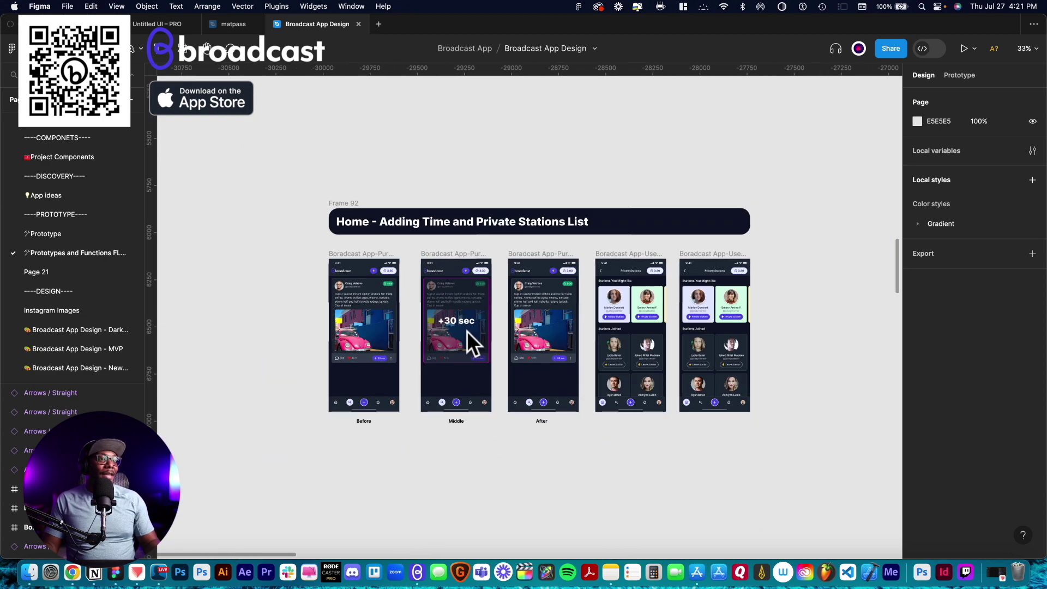
scroll(610, 310, up, 4)
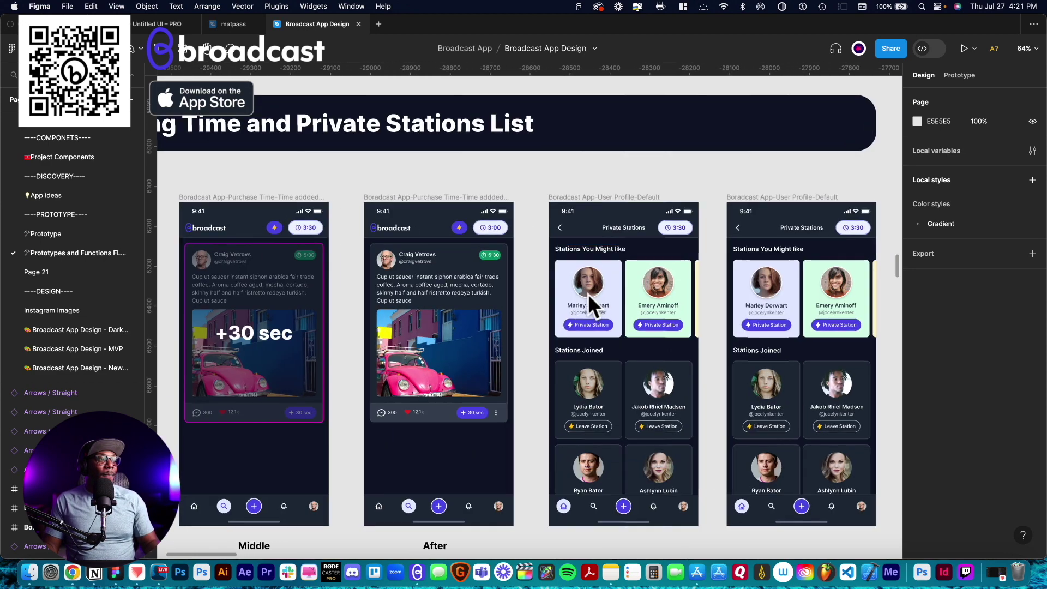
scroll(588, 294, up, 2)
scroll(615, 239, up, 2)
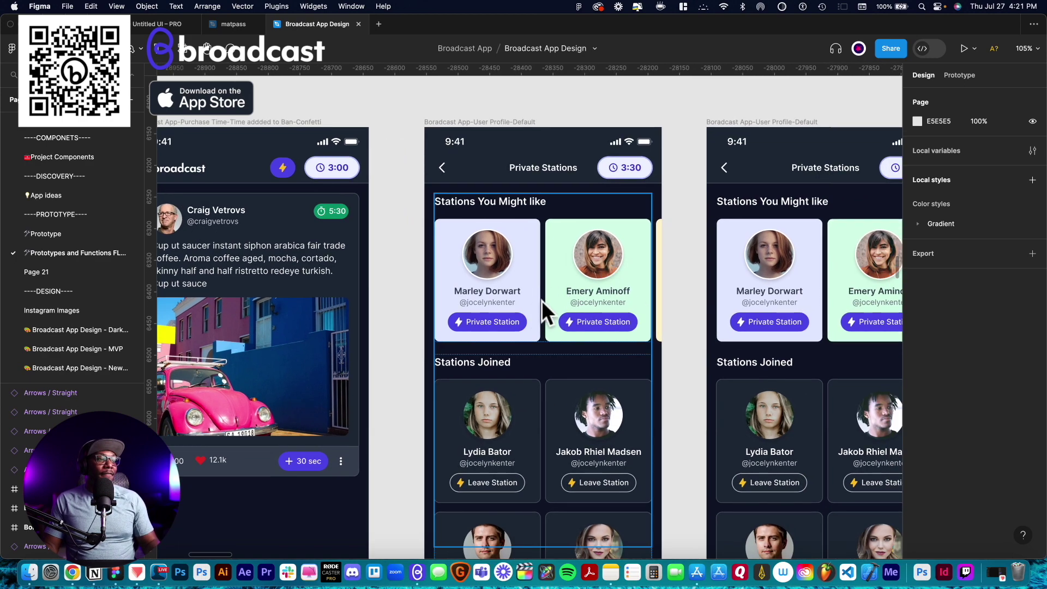
View the whole prototype section for the bottom sheet that purchases more time, including its payment, AdMob and success screens
scroll(530, 306, down, 4)
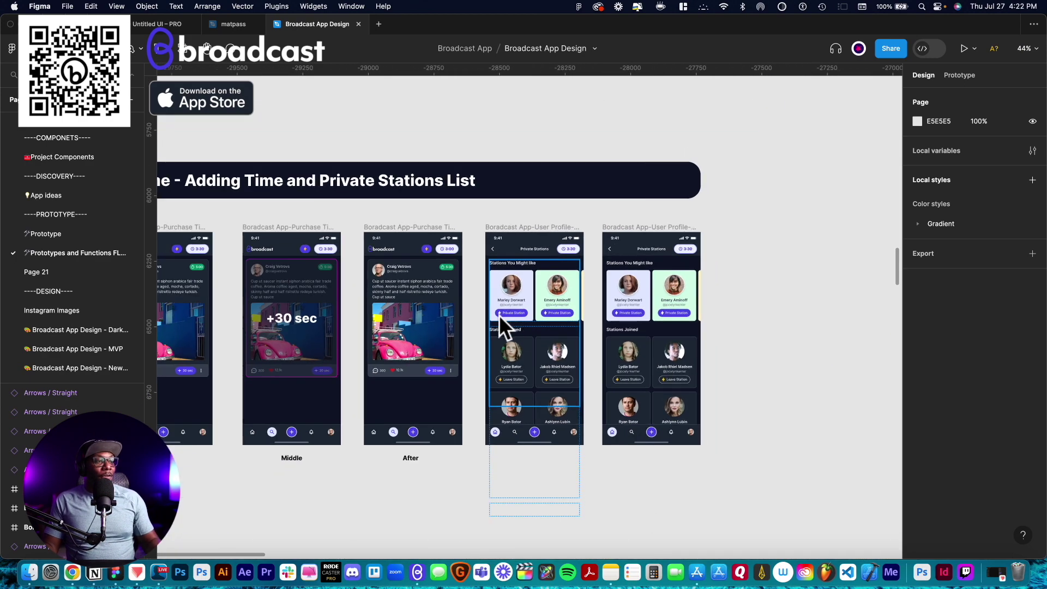
scroll(487, 321, down, 1)
scroll(480, 324, down, 4)
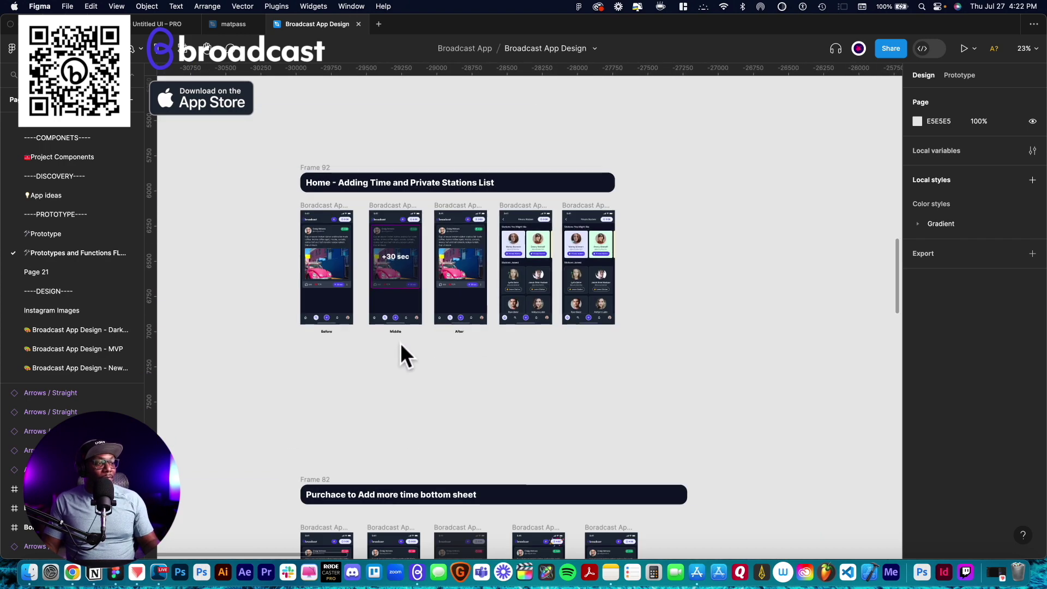
scroll(400, 342, down, 5)
scroll(389, 343, down, 4)
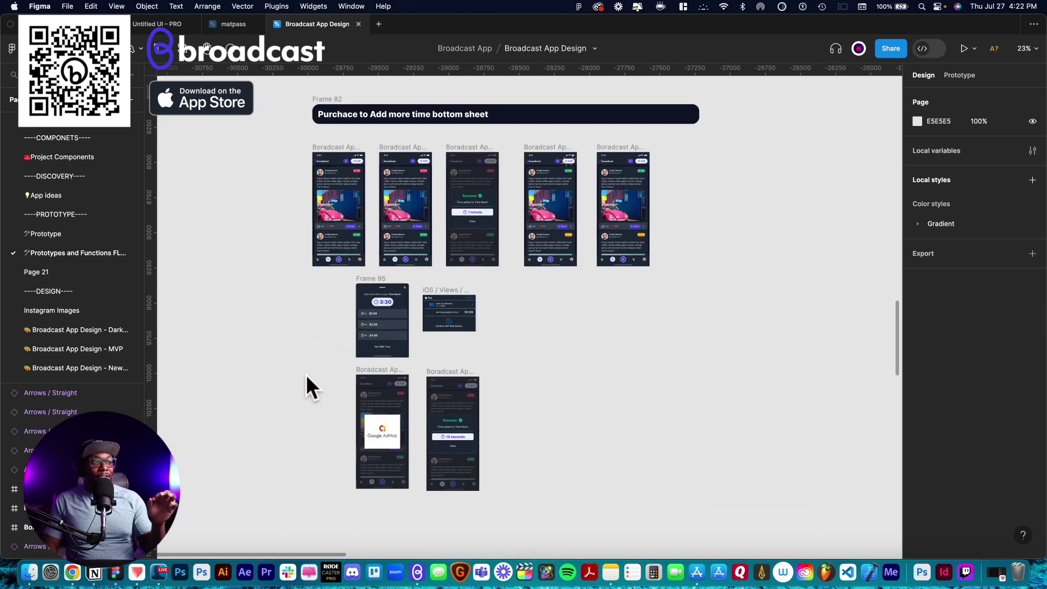